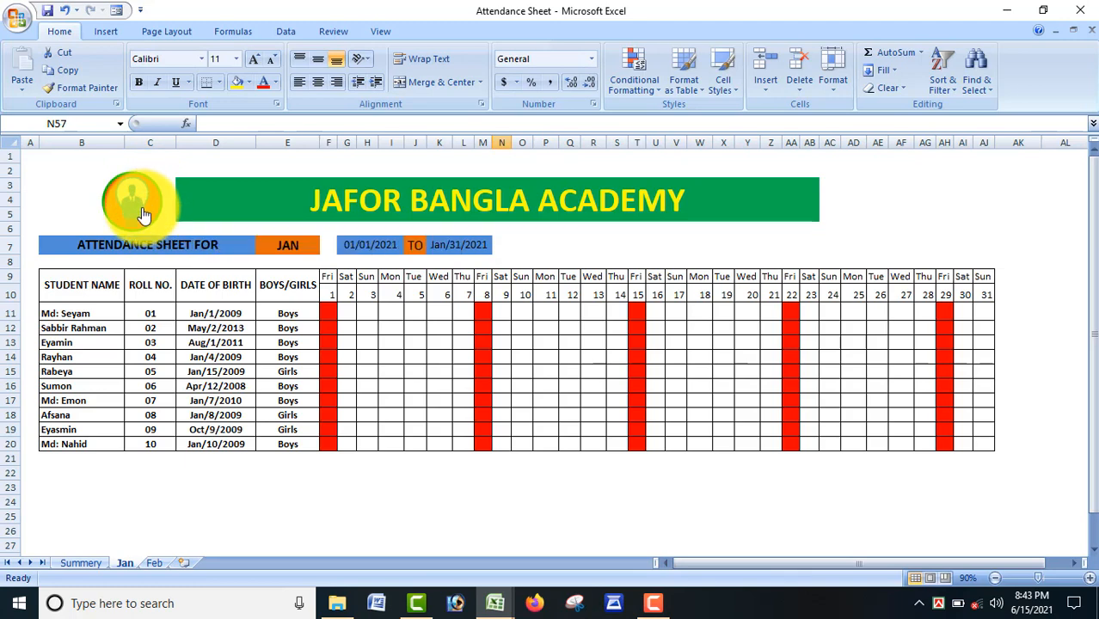
- Examine the finished attendance workbook by following the links between the Summery sheet and the Jan and Feb sheets
{"action": "left_click", "coordinate": [144, 213]}
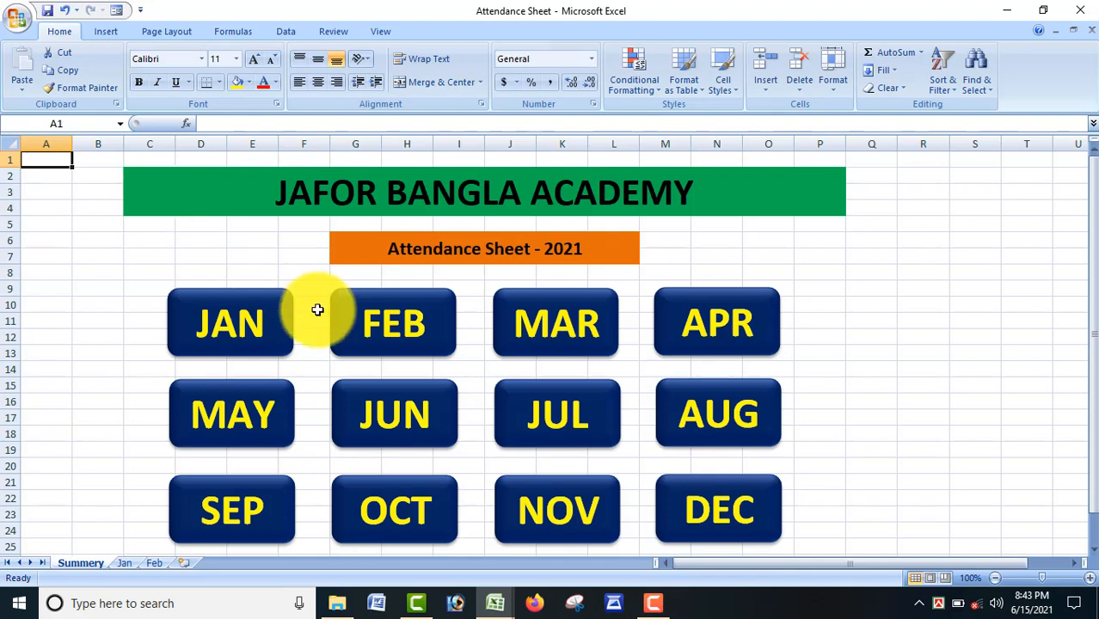
{"action": "scroll", "coordinate": [318, 311], "scroll_direction": "down", "scroll_amount": 1}
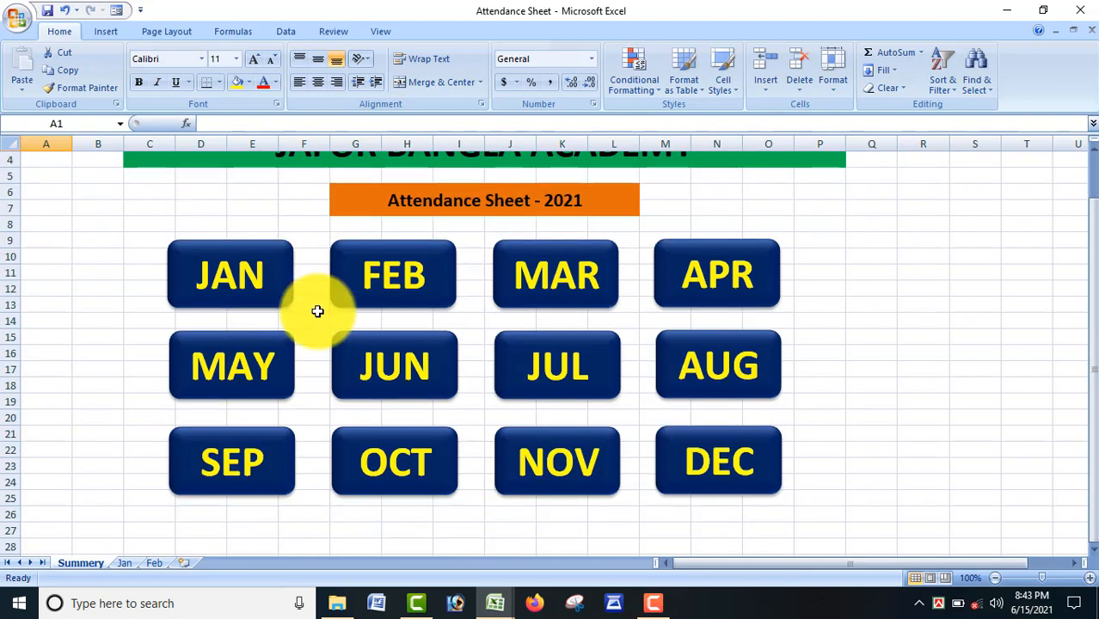
{"action": "scroll", "coordinate": [318, 310], "scroll_direction": "up", "scroll_amount": 1}
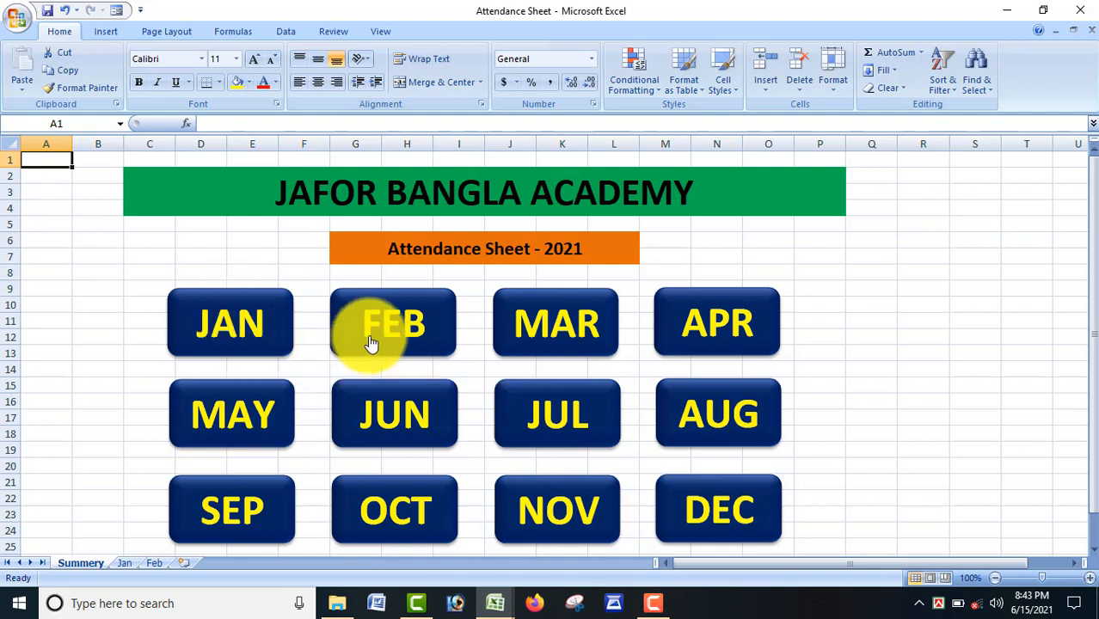
{"action": "left_click", "coordinate": [236, 325]}
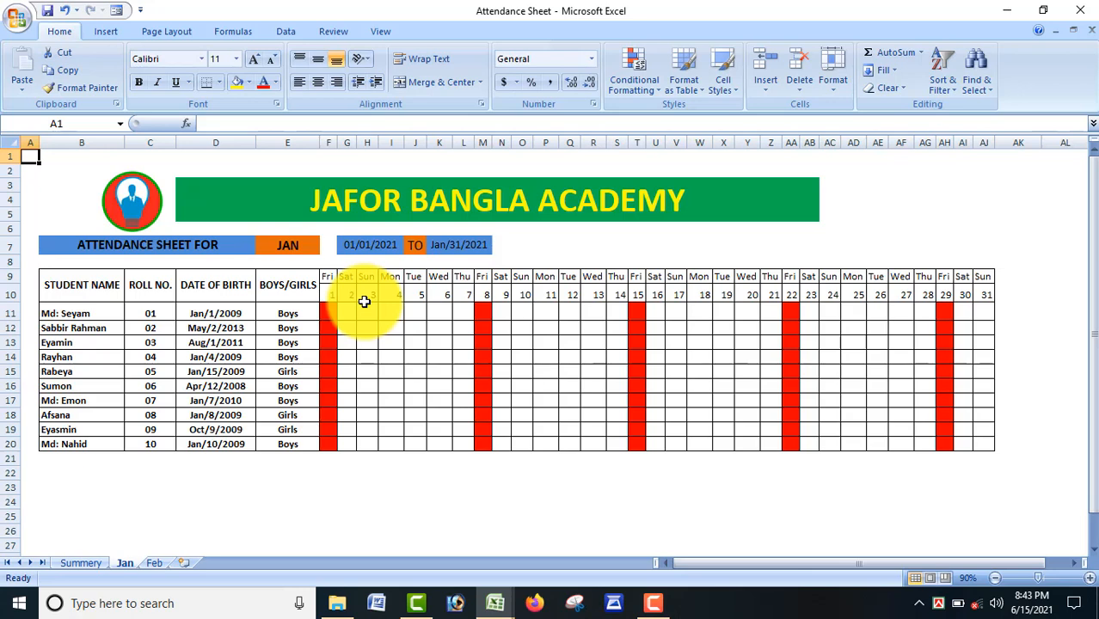
{"action": "left_click", "coordinate": [125, 206]}
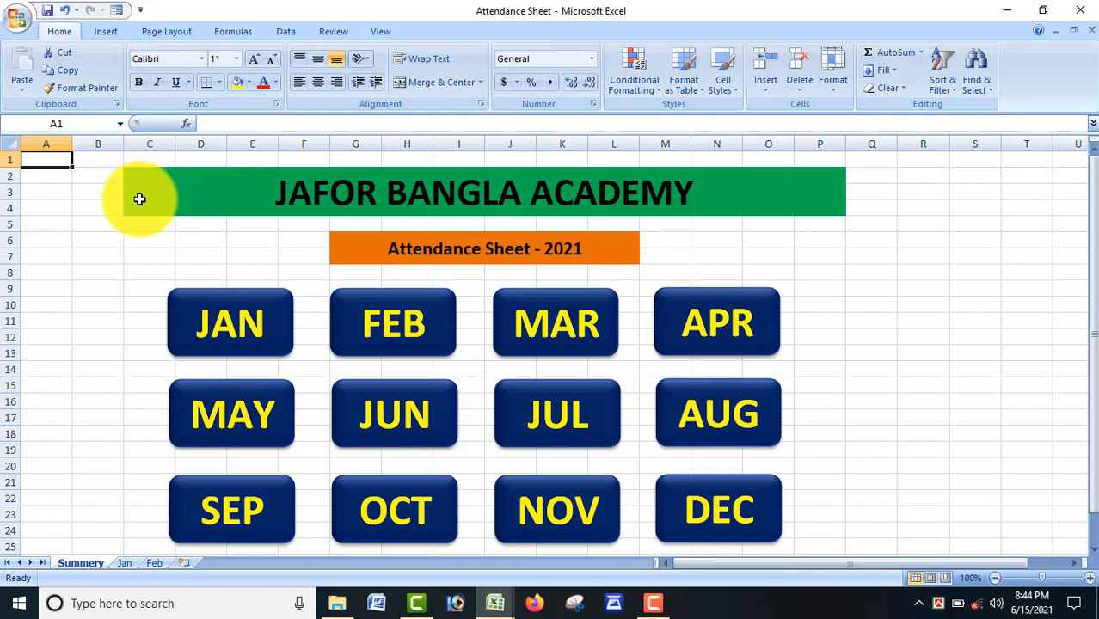
{"action": "left_click", "coordinate": [401, 332]}
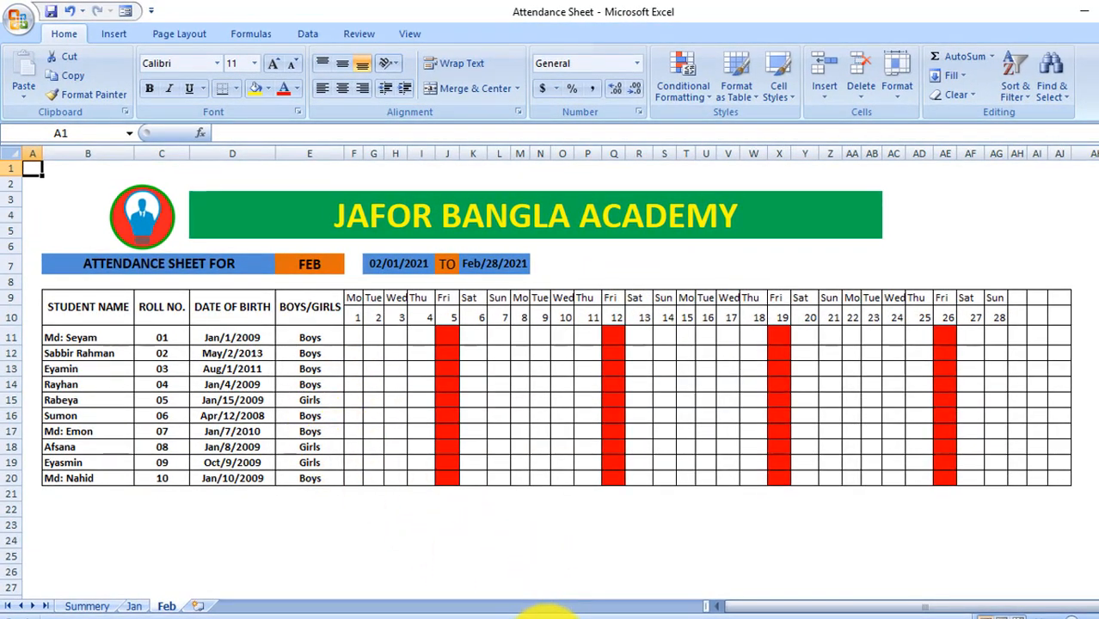
- Switch to the Attendance Sheet - 2021 workbook and enter JANUARY in cell E7, beside the ATTENDANCE SHEET FOR heading
{"action": "mouse_move", "coordinate": [555, 614]}
{"action": "left_click", "coordinate": [567, 559]}
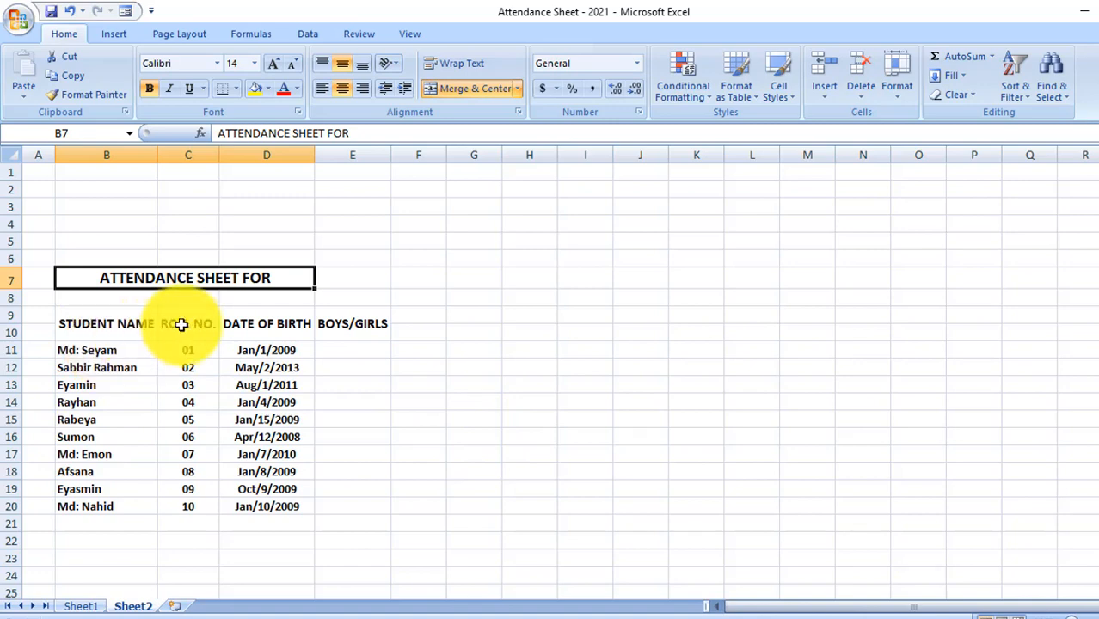
{"action": "left_click", "coordinate": [338, 323]}
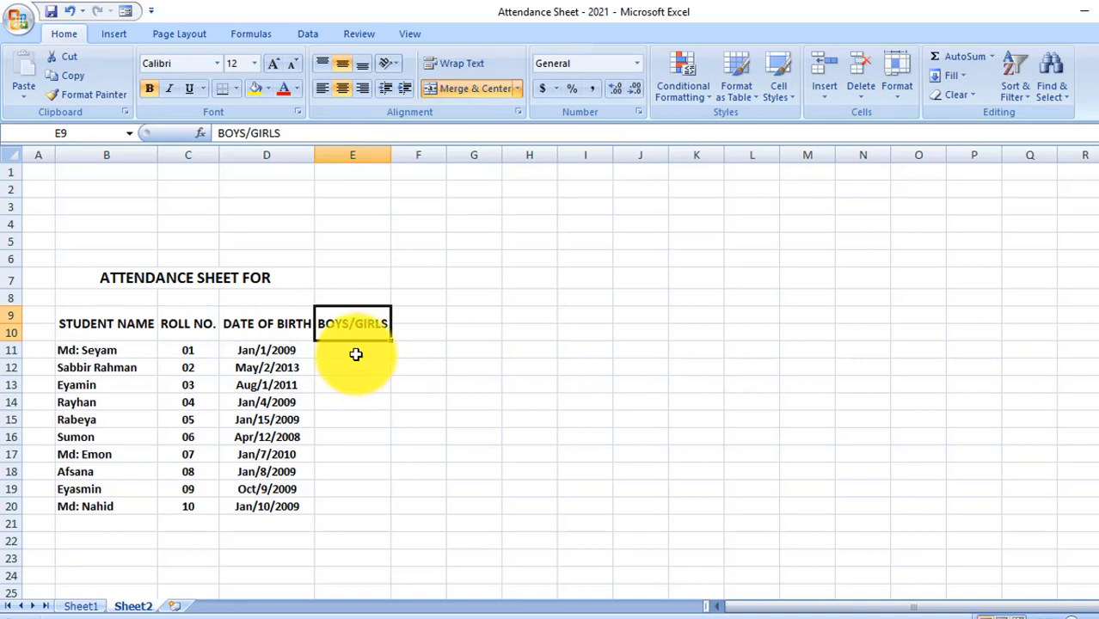
{"action": "left_click", "coordinate": [359, 349]}
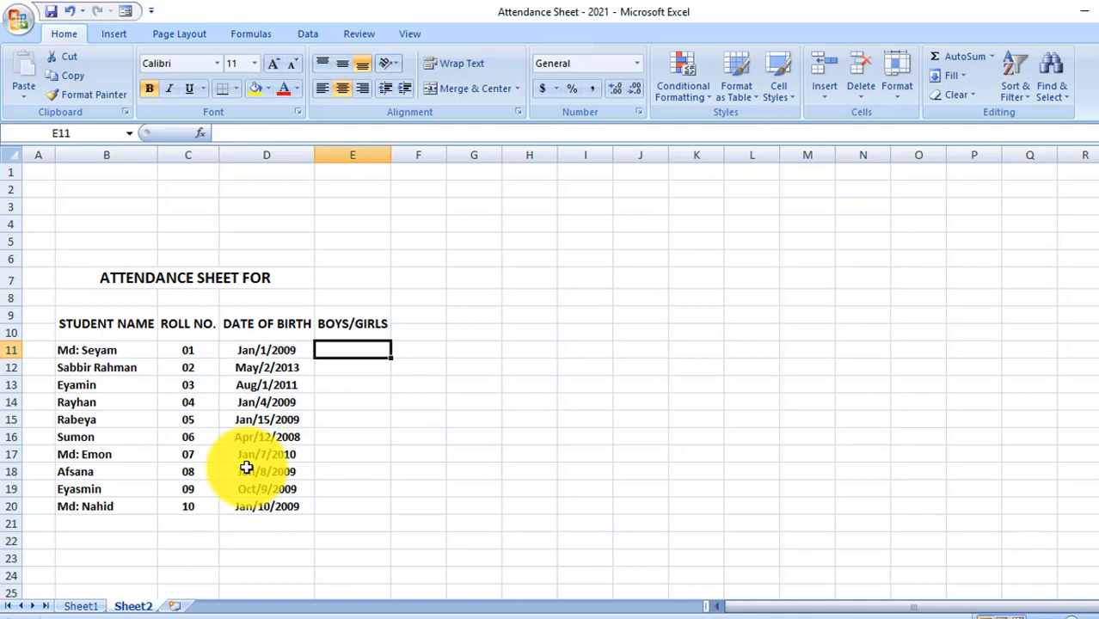
{"action": "left_click", "coordinate": [165, 278]}
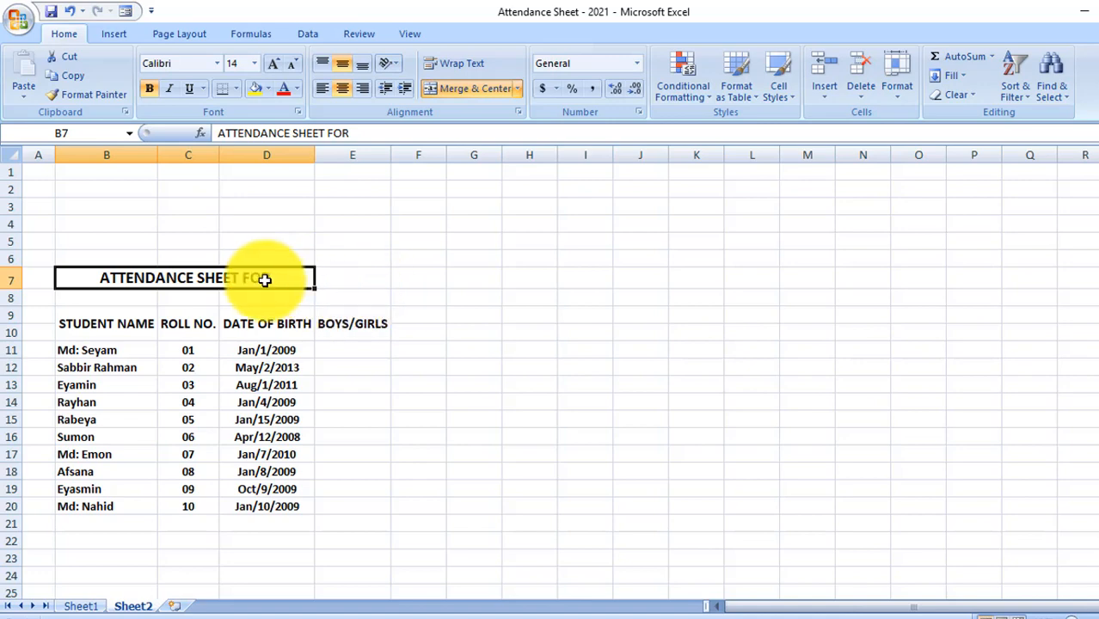
{"action": "left_click", "coordinate": [363, 276]}
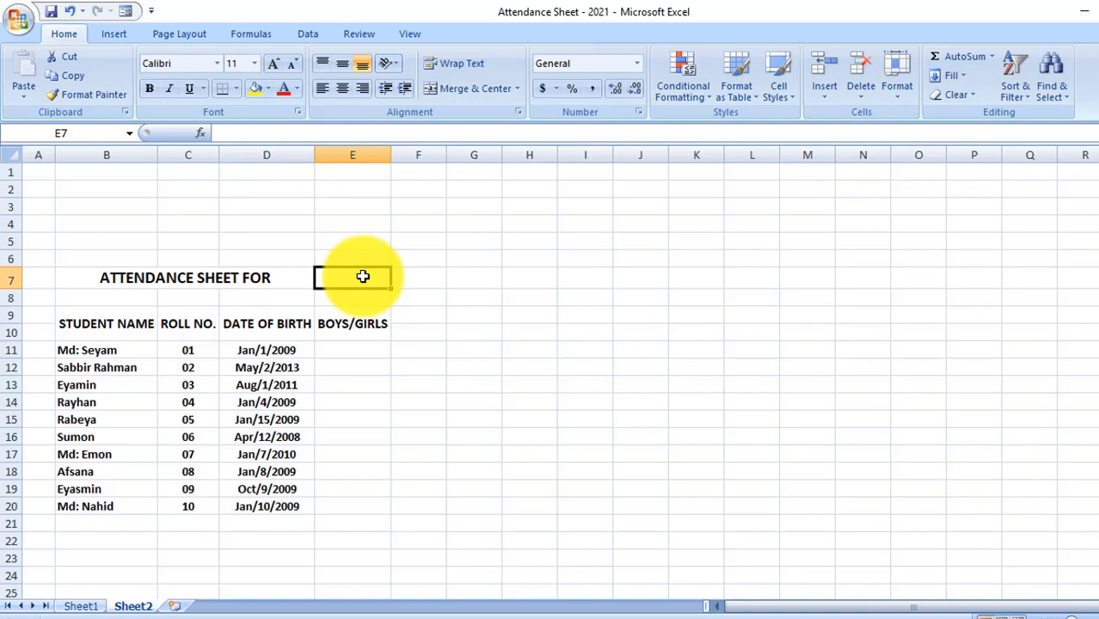
{"action": "type", "text": "JANUARY"}
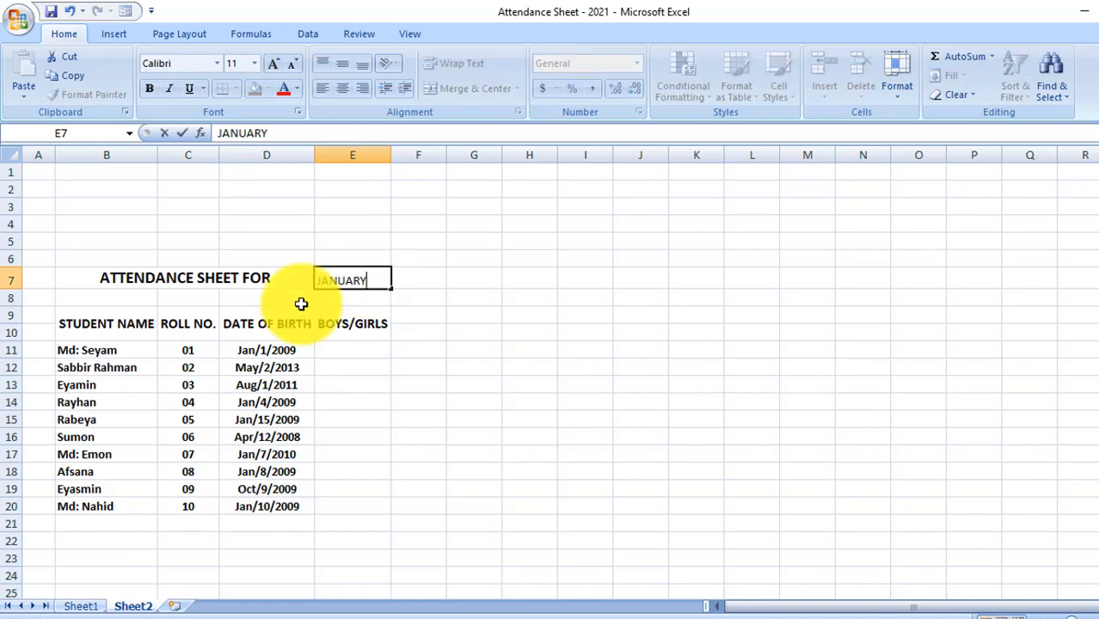
{"action": "left_click", "coordinate": [417, 278]}
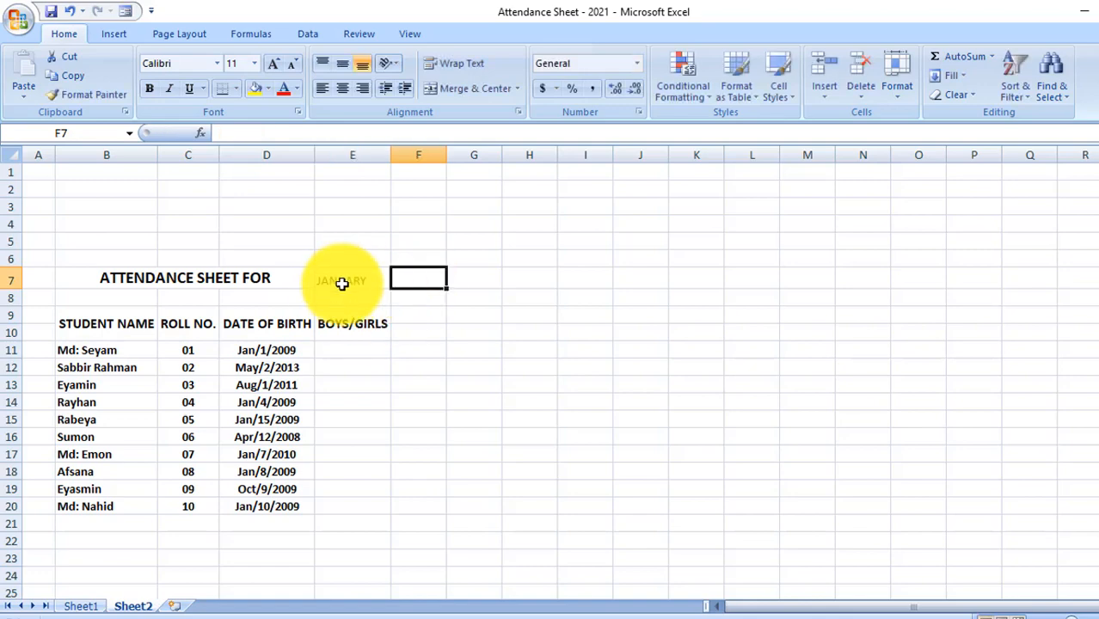
{"action": "left_click", "coordinate": [349, 276]}
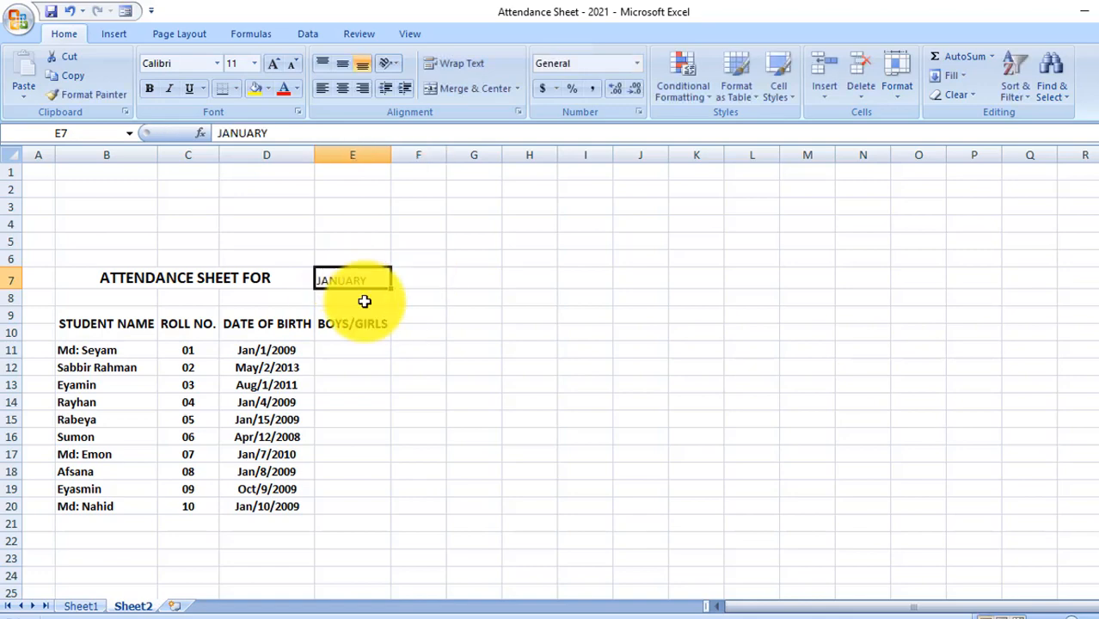
{"action": "left_click", "coordinate": [412, 277]}
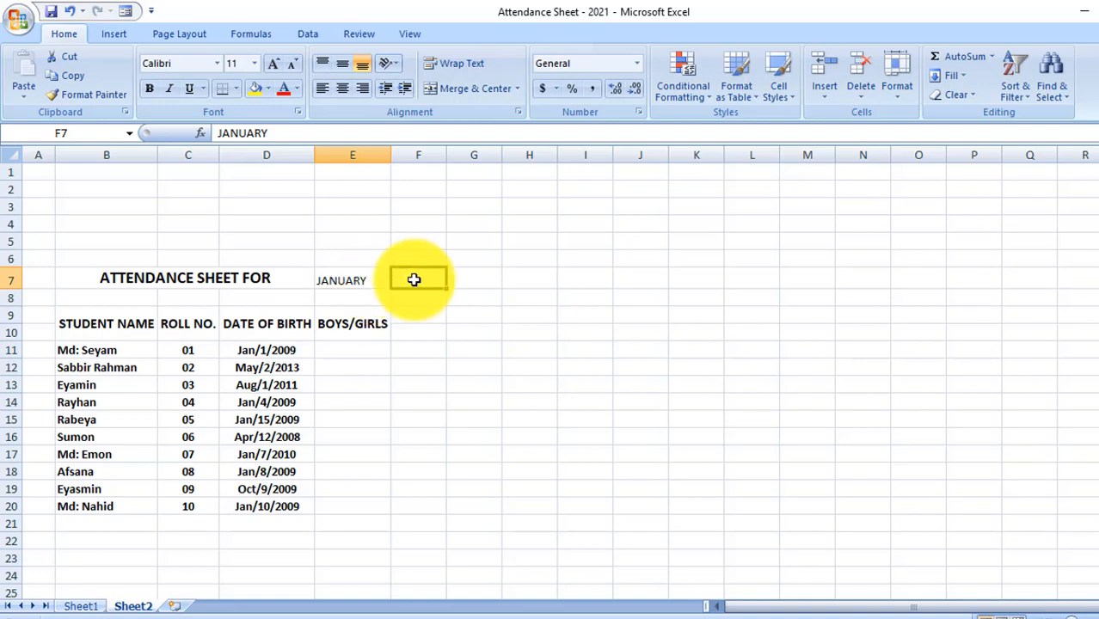
- Enter the formula =DATEVALUE("1"&E7) in cell G7 to derive the month's first date
{"action": "left_click", "coordinate": [463, 280]}
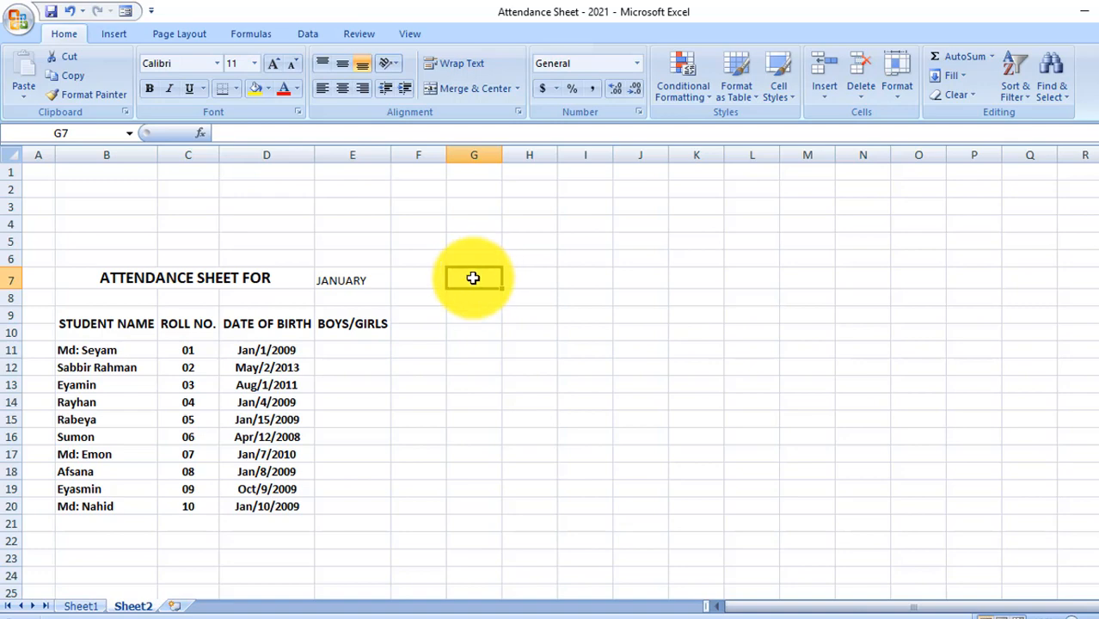
{"action": "type", "text": "="}
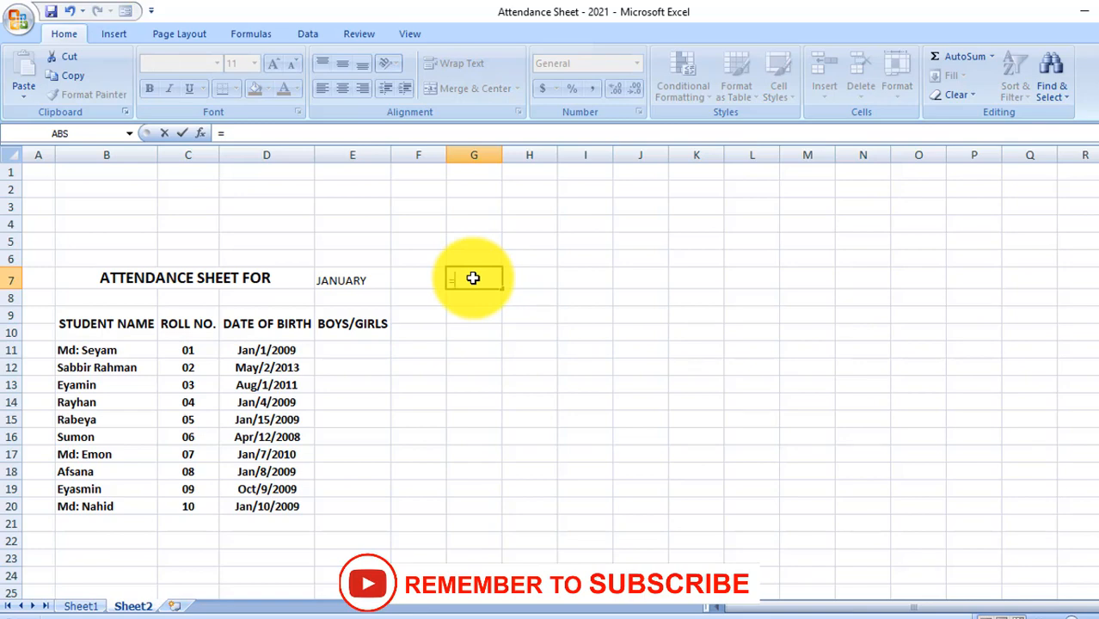
{"action": "type", "text": "date"}
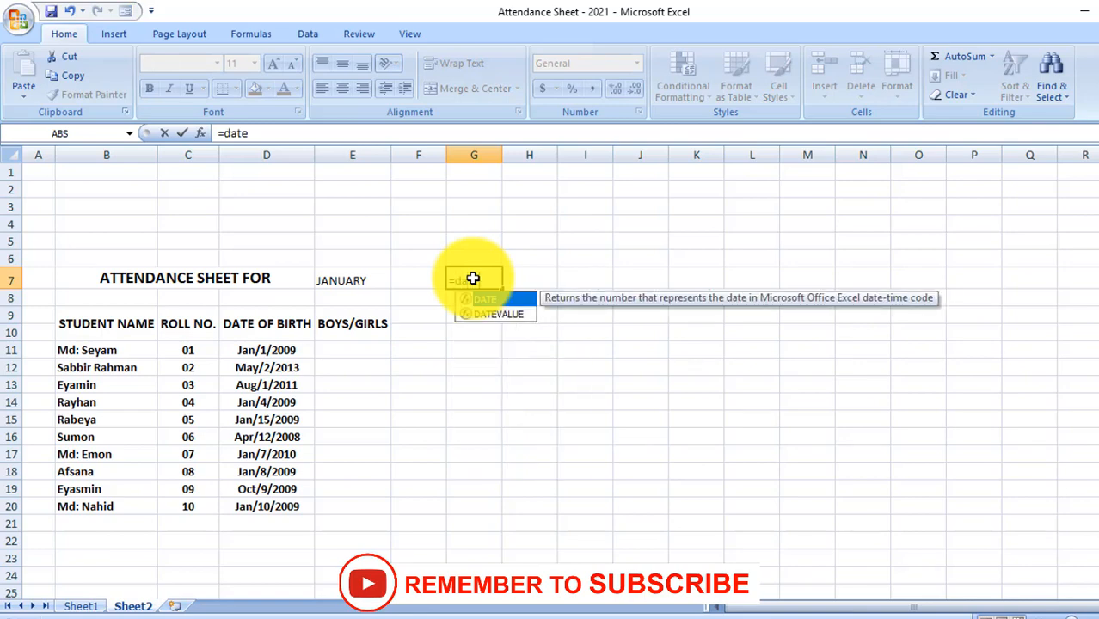
{"action": "double_click", "coordinate": [513, 314]}
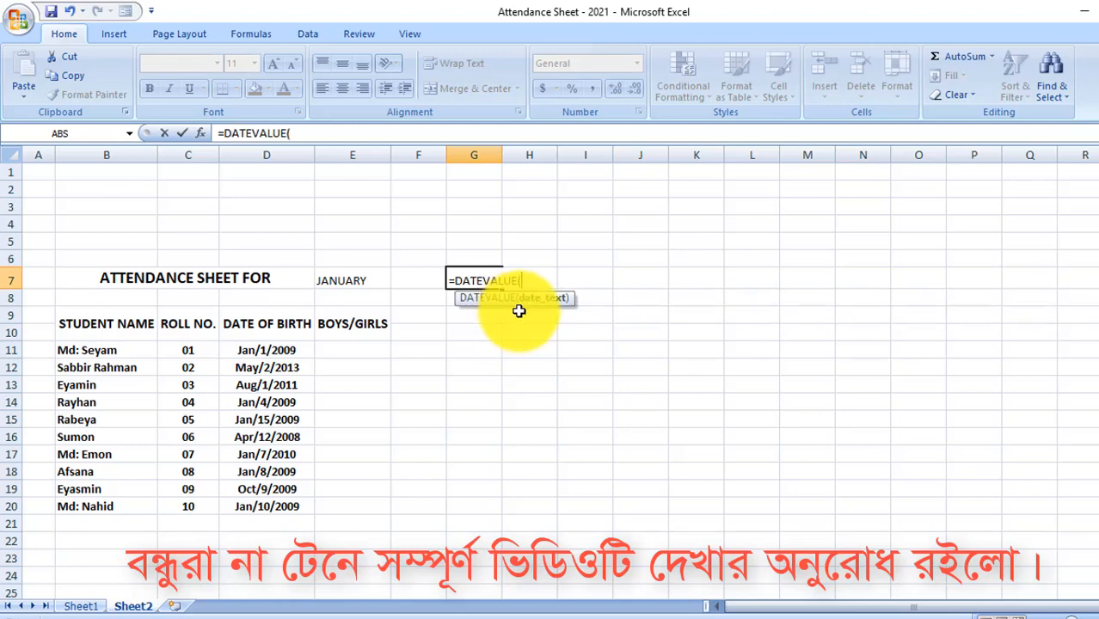
{"action": "type", "text": "\""}
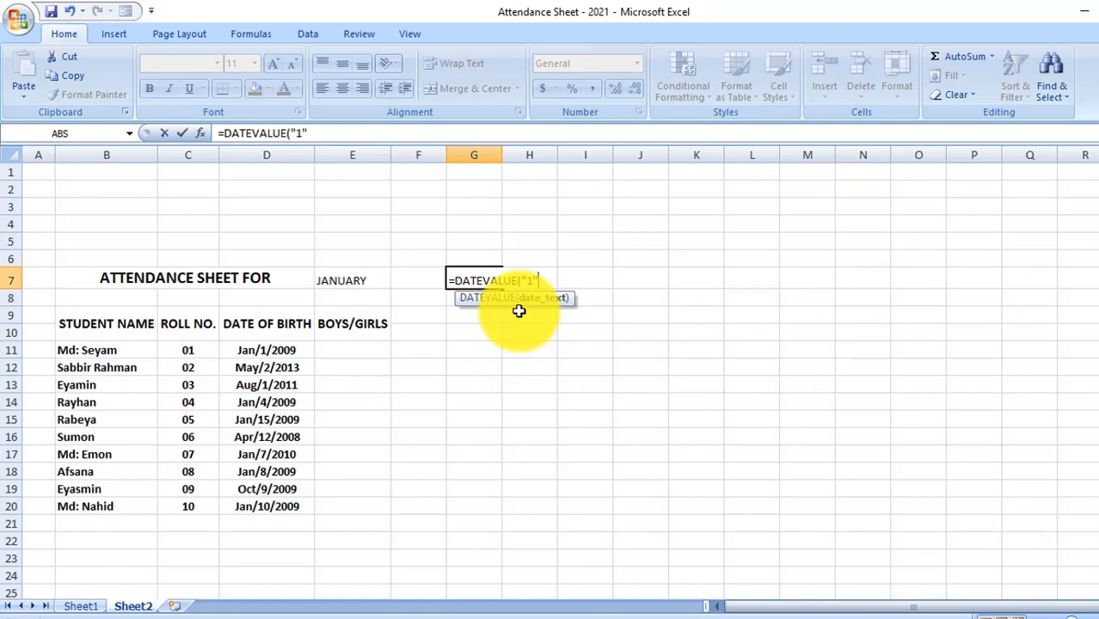
{"action": "type", "text": "1\"&"}
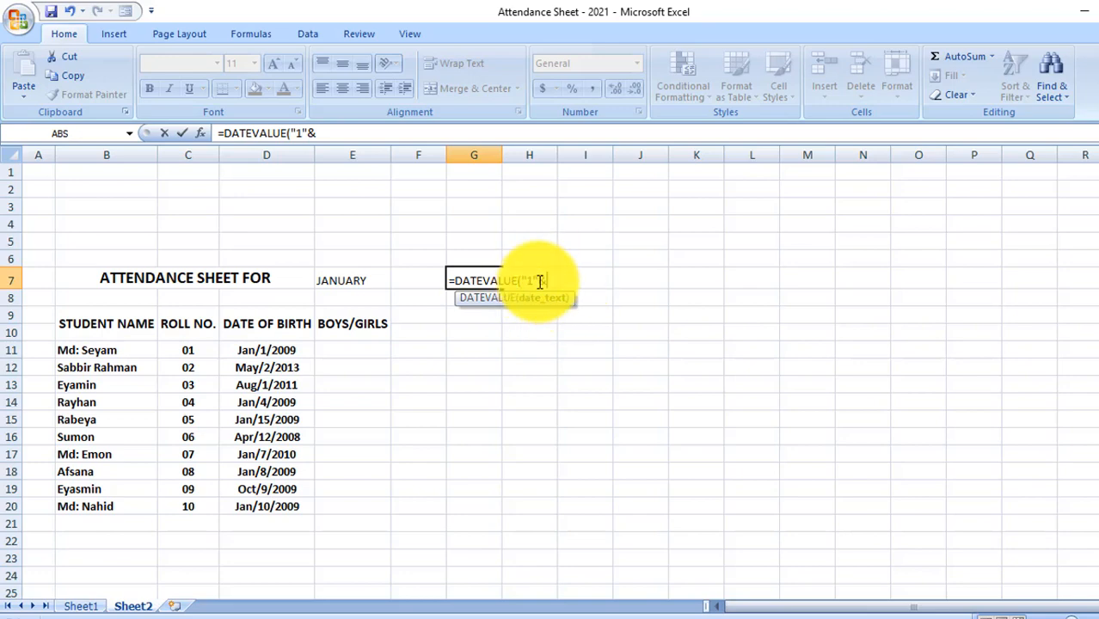
{"action": "left_click", "coordinate": [363, 280]}
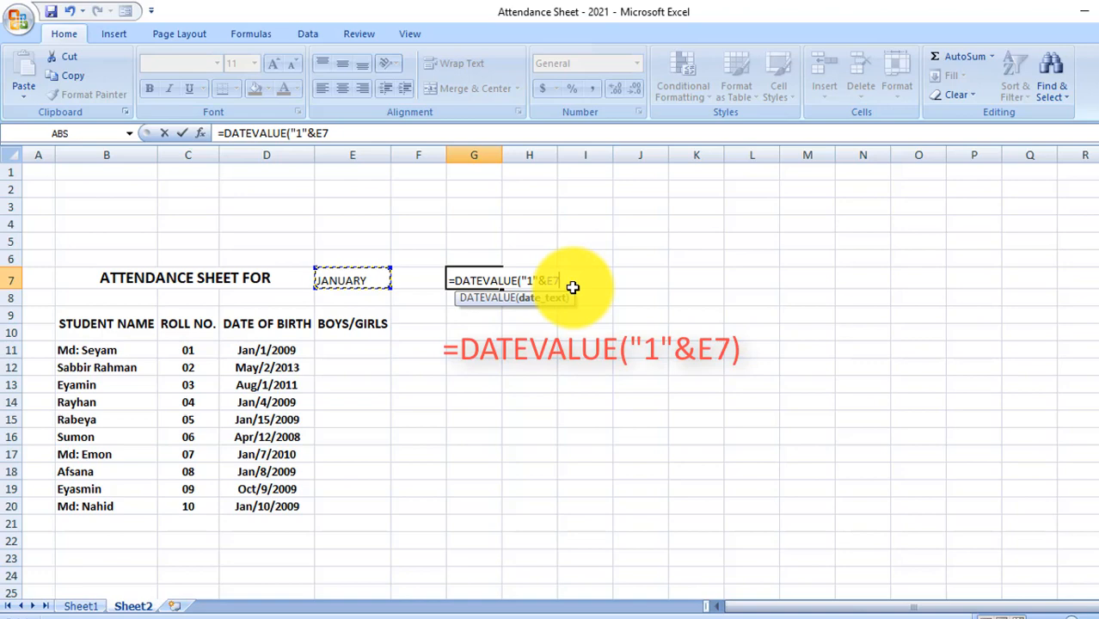
{"action": "type", "text": ")"}
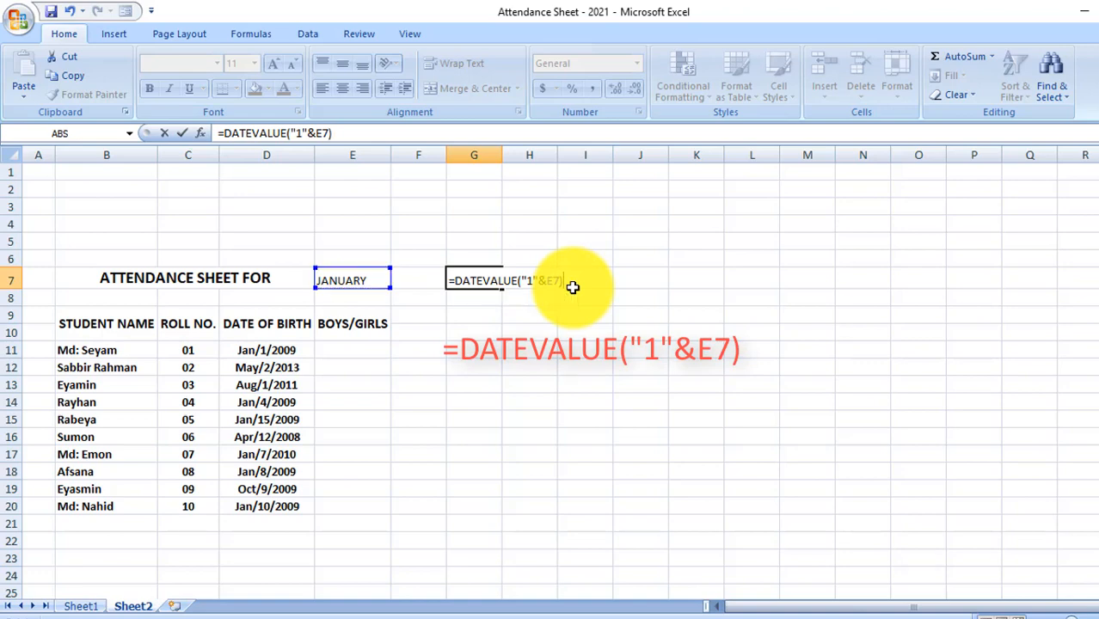
{"action": "key", "text": "Return"}
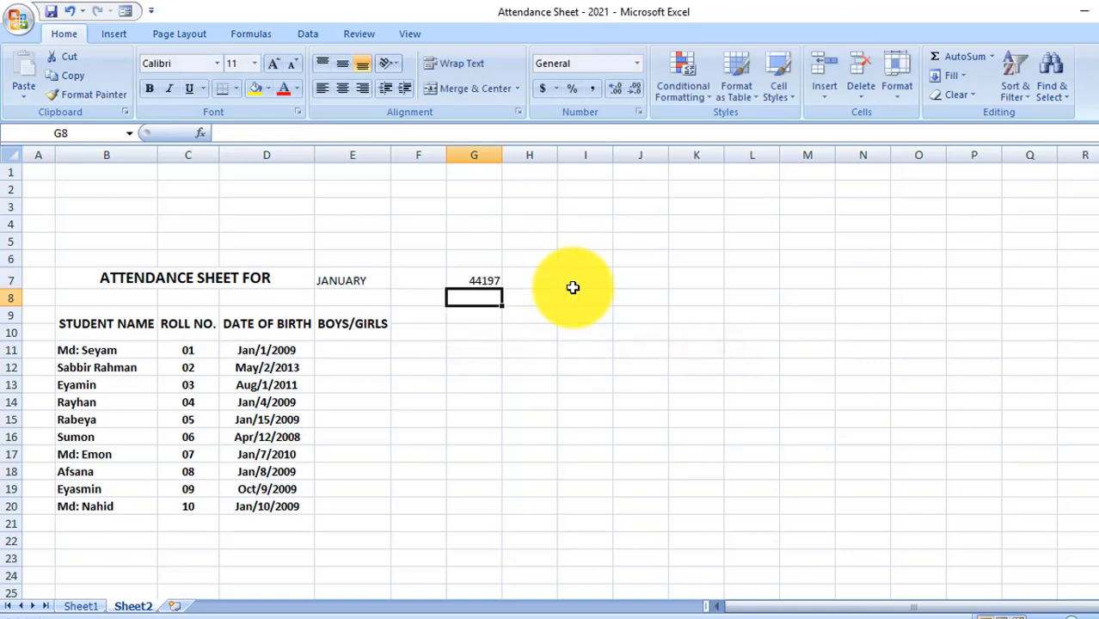
- Apply the Short Date number format to the DATEVALUE result in cell G7
{"action": "left_click", "coordinate": [489, 280]}
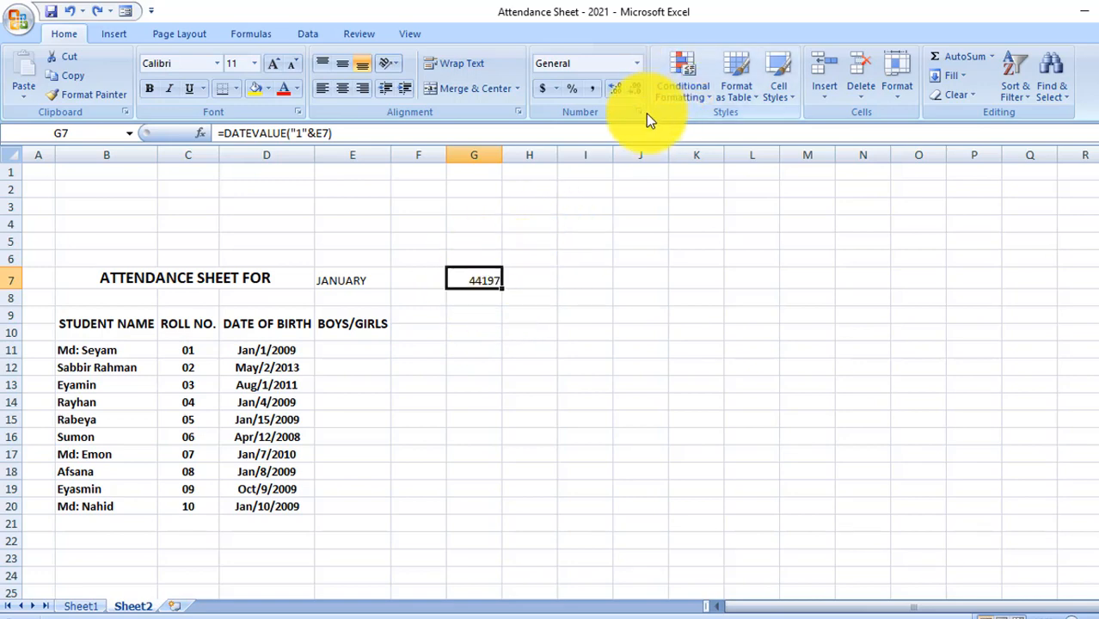
{"action": "left_click", "coordinate": [642, 65]}
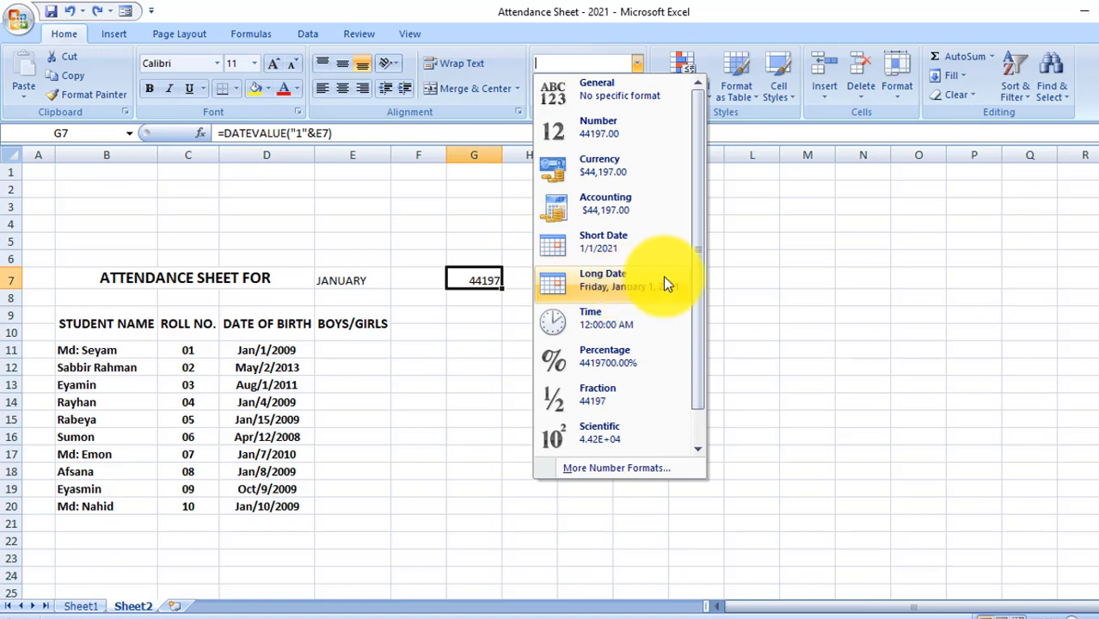
{"action": "left_click", "coordinate": [627, 249]}
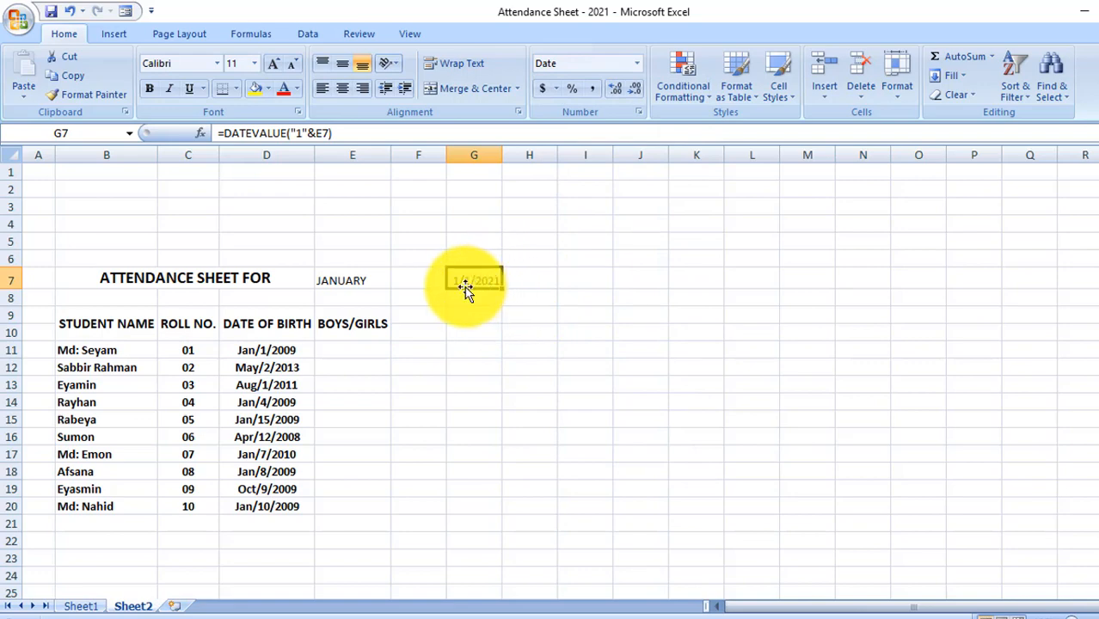
{"action": "left_click", "coordinate": [505, 284]}
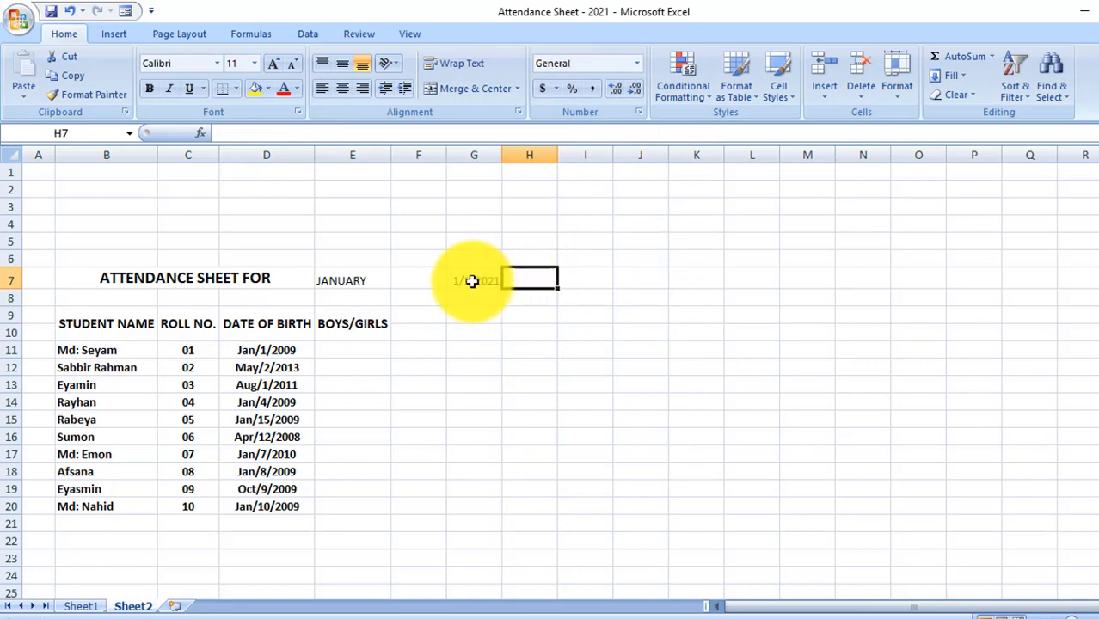
- Merge and center cells G7:J7 and align the start date vertically to the middle
{"action": "left_click_drag", "start_coordinate": [473, 280], "coordinate": [628, 275]}
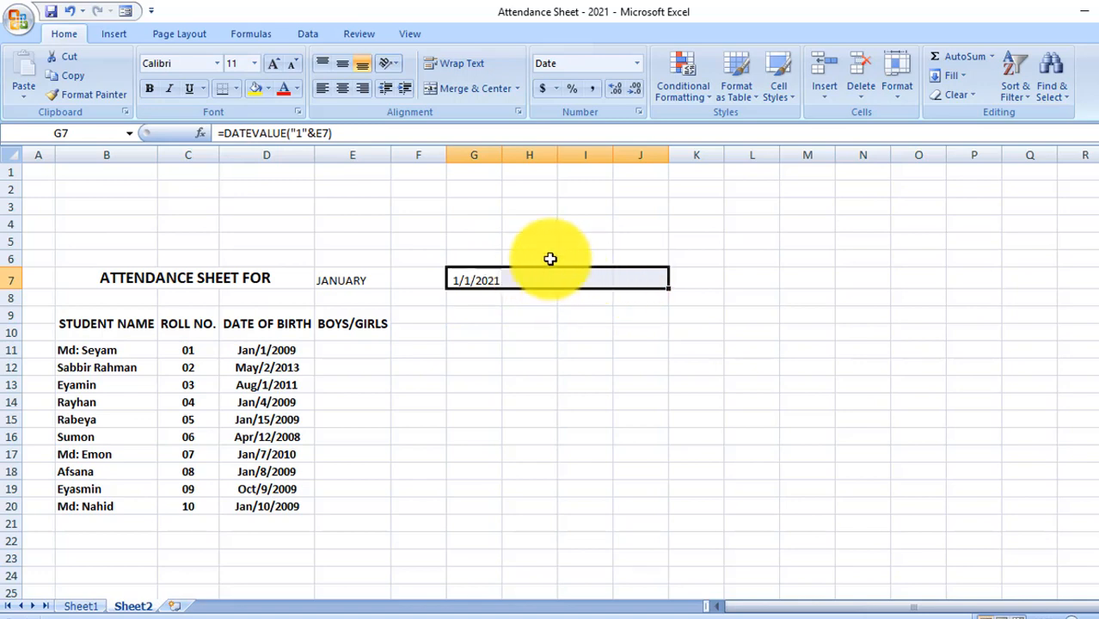
{"action": "left_click", "coordinate": [491, 90]}
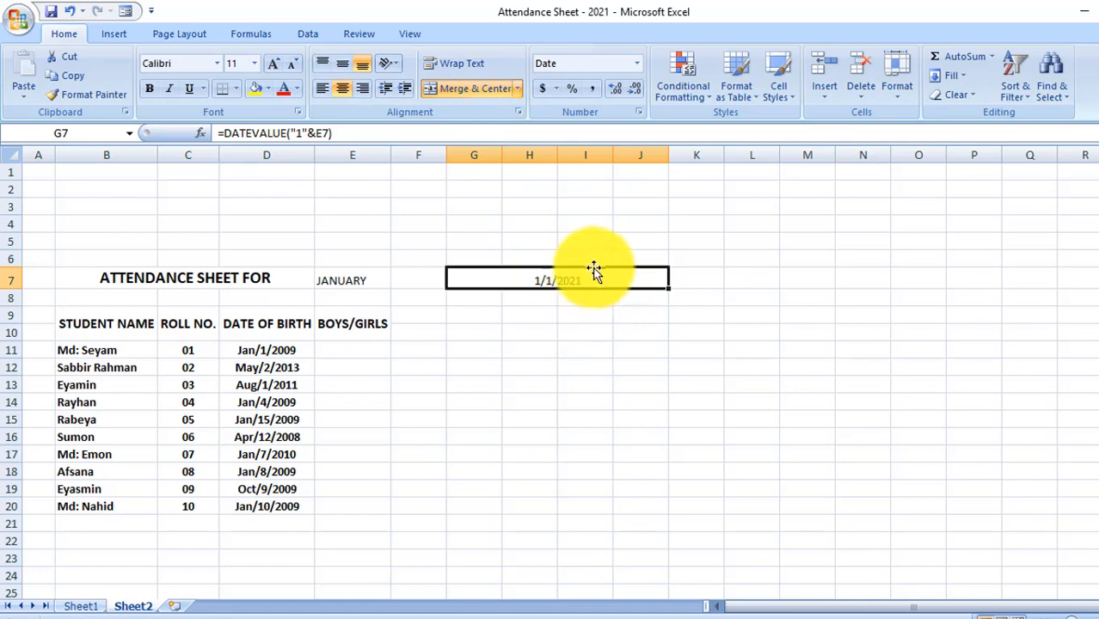
{"action": "left_click", "coordinate": [344, 64]}
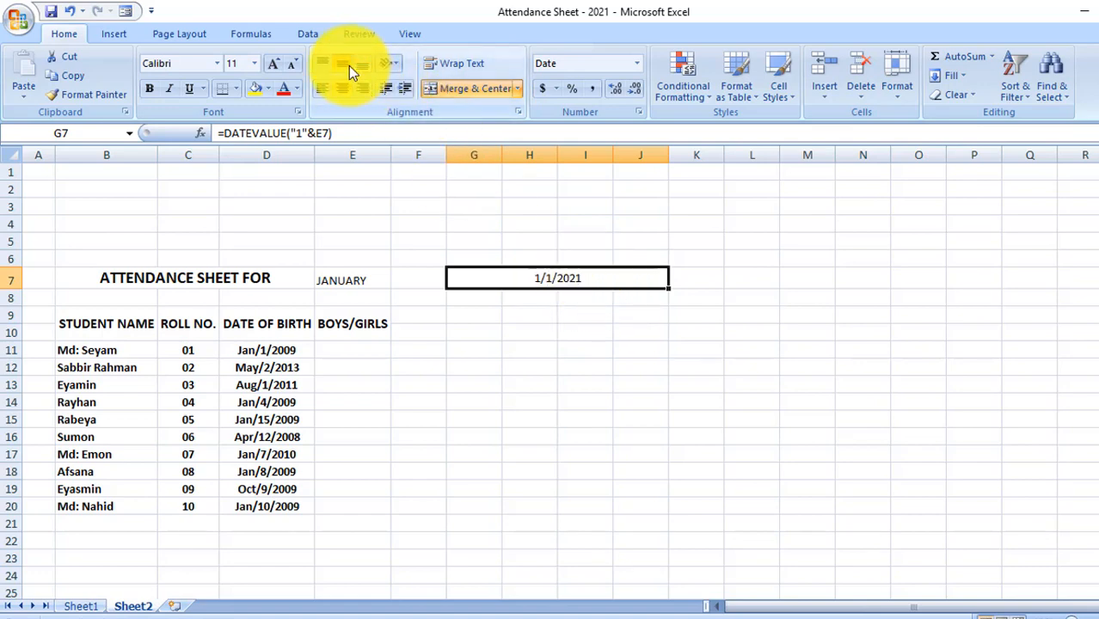
{"action": "left_click", "coordinate": [601, 312]}
{"action": "left_click", "coordinate": [575, 273]}
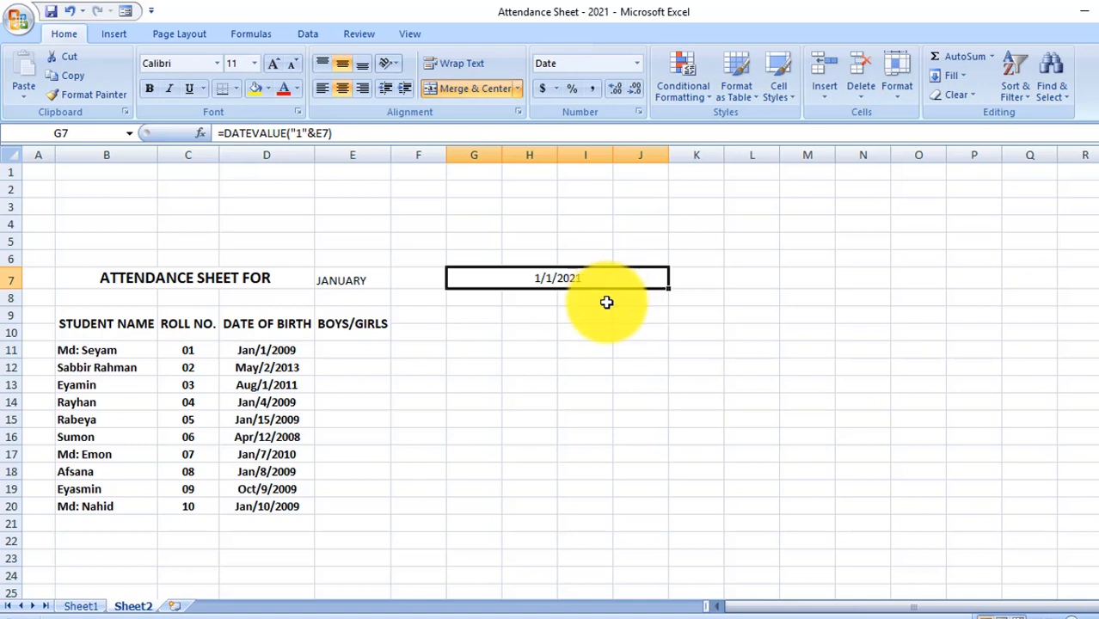
{"action": "key", "text": "ctrl+1"}
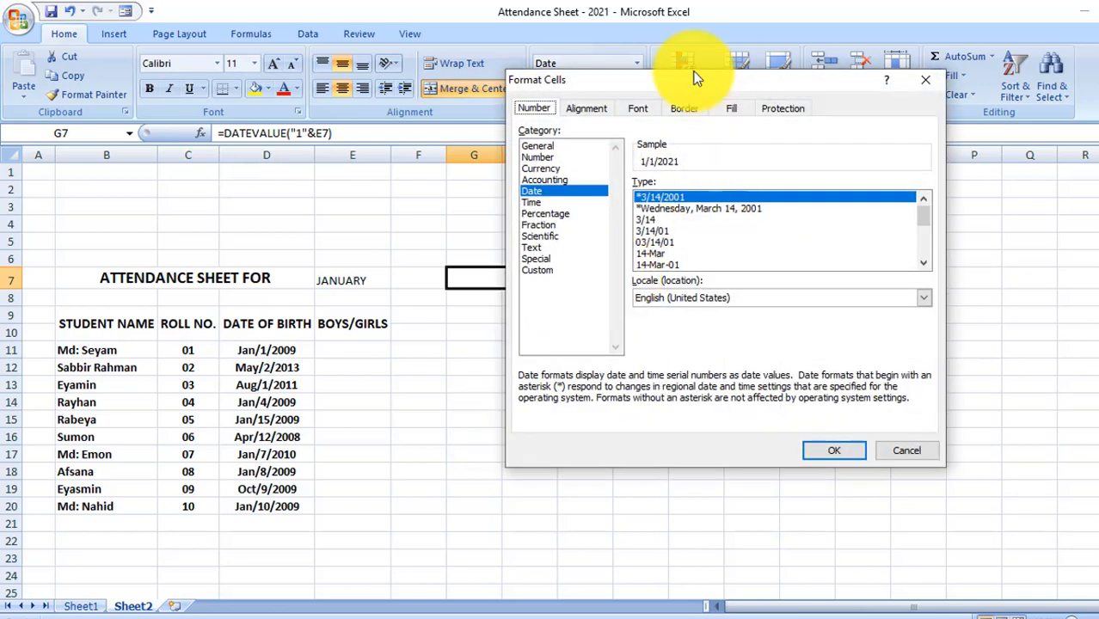
{"action": "left_click_drag", "start_coordinate": [787, 76], "coordinate": [652, 141]}
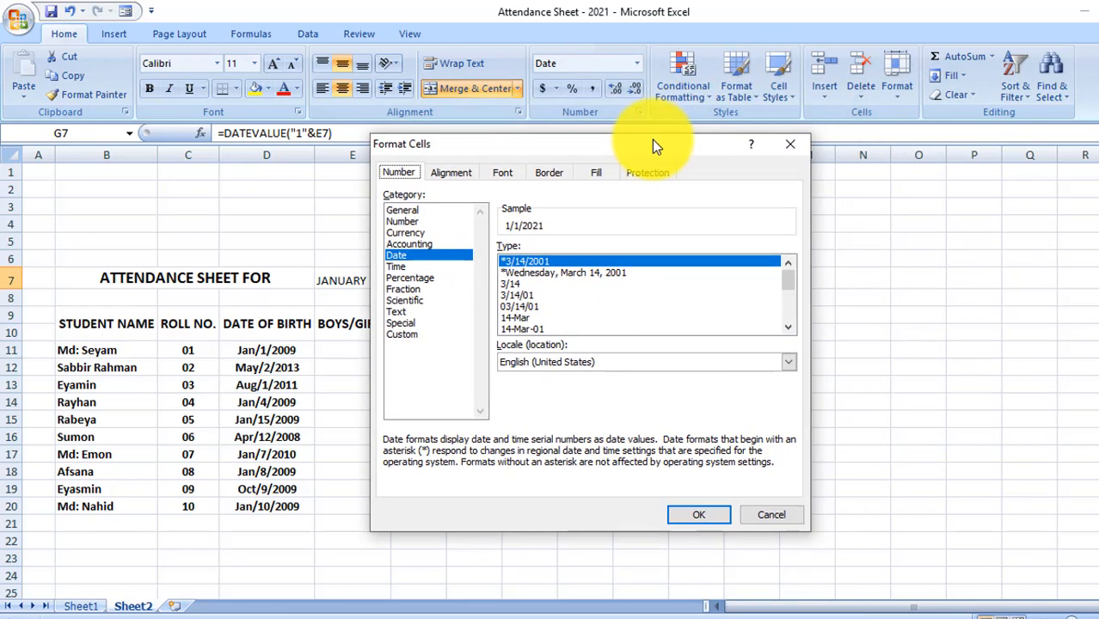
{"action": "left_click", "coordinate": [795, 149]}
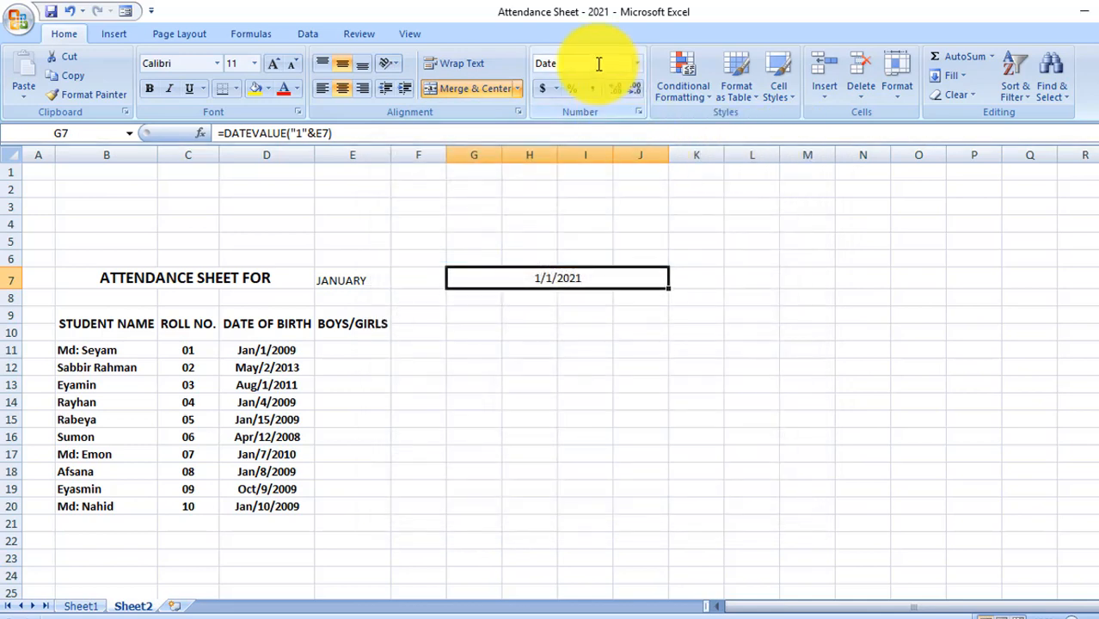
- Apply the custom number format mmm/dd/yyyy to the start date in merged cell G7
{"action": "left_click", "coordinate": [640, 112]}
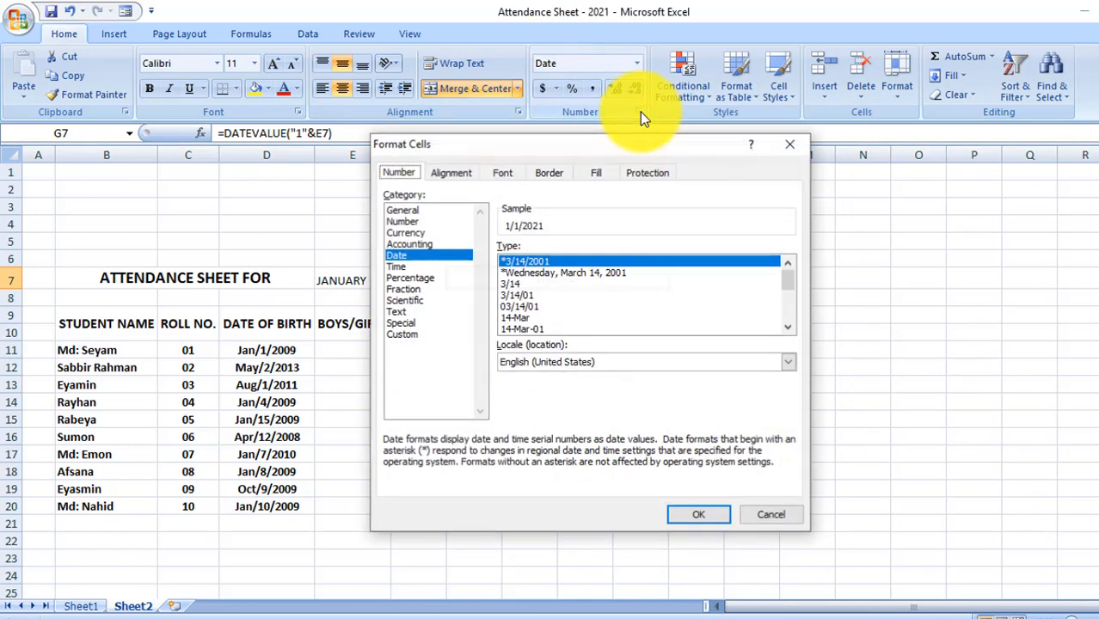
{"action": "left_click", "coordinate": [400, 335]}
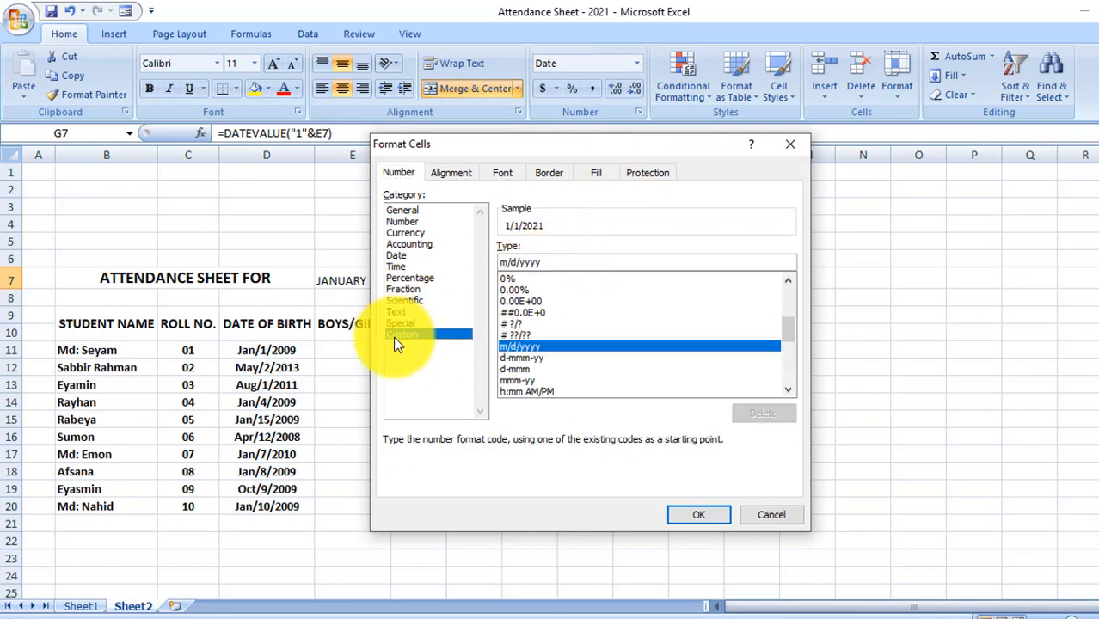
{"action": "left_click", "coordinate": [525, 262]}
{"action": "type", "text": "mm/"}
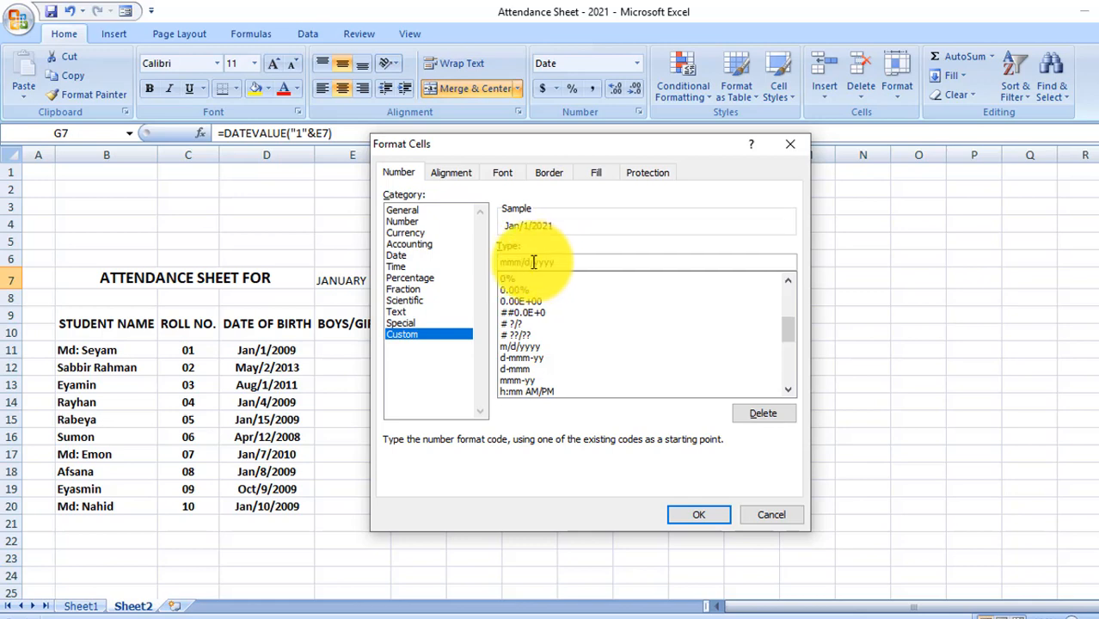
{"action": "type", "text": "d"}
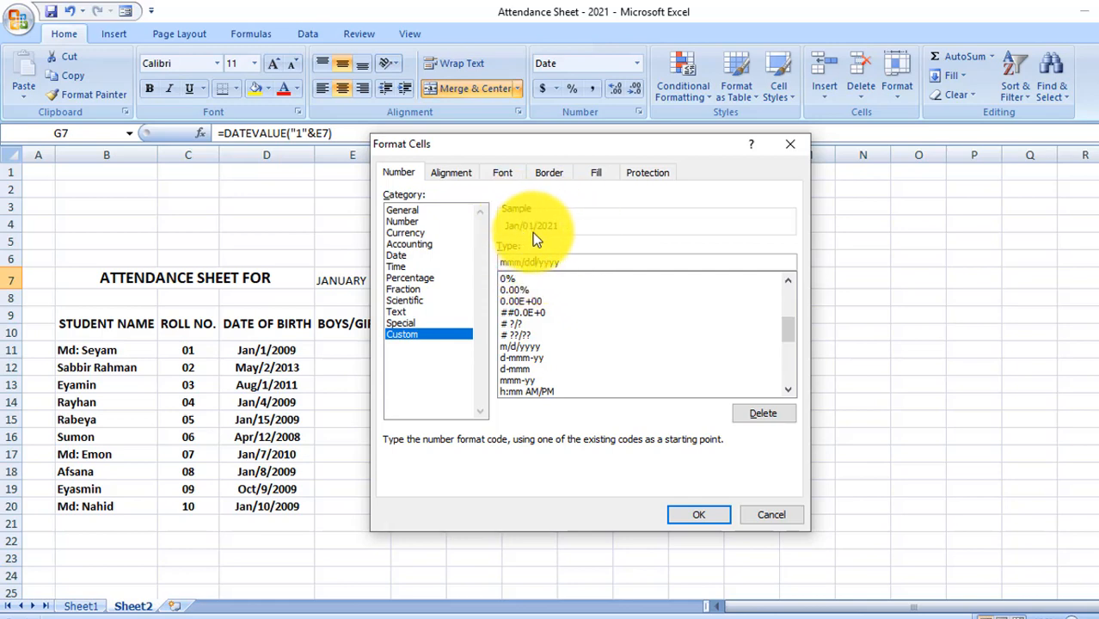
{"action": "left_click", "coordinate": [704, 515]}
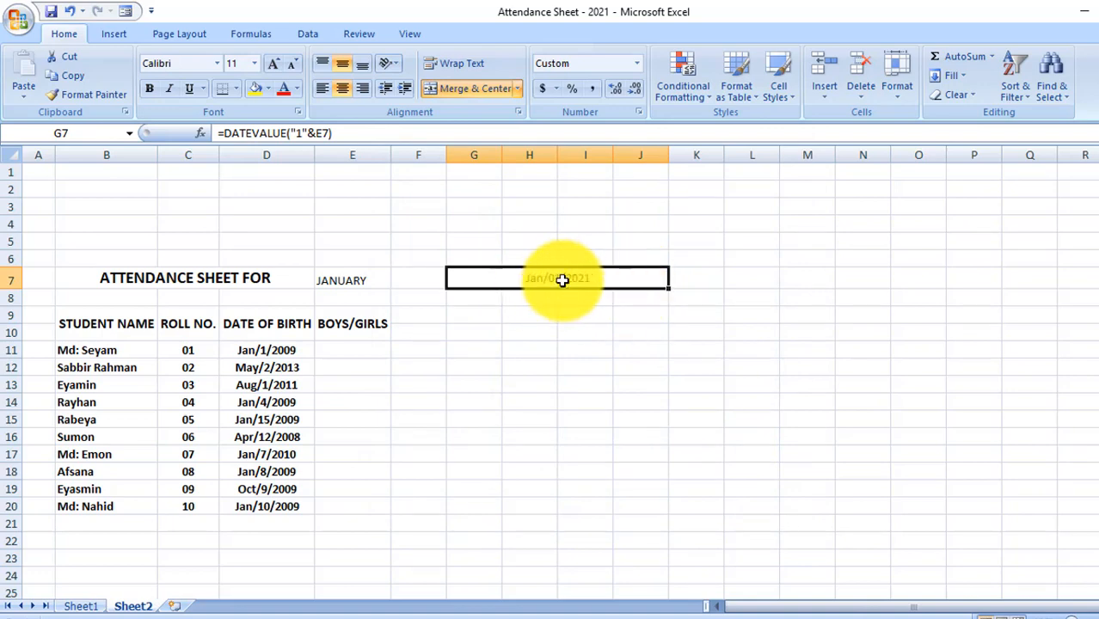
{"action": "left_click", "coordinate": [584, 297]}
{"action": "left_click", "coordinate": [587, 279]}
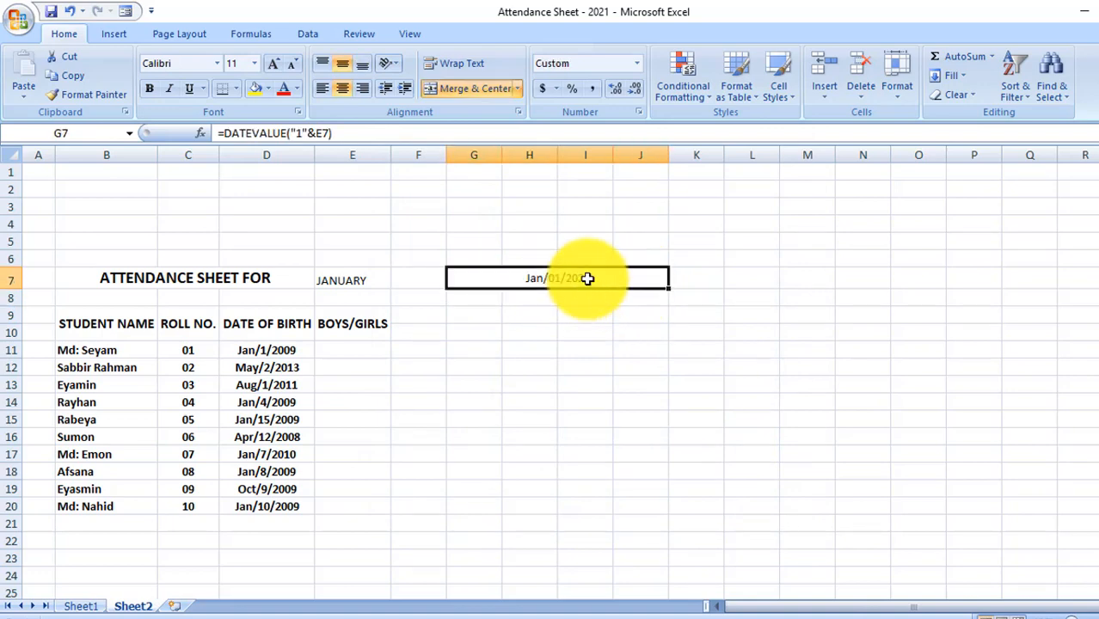
- Enter the label TO in cell K7, beside the start date
{"action": "left_click", "coordinate": [697, 277]}
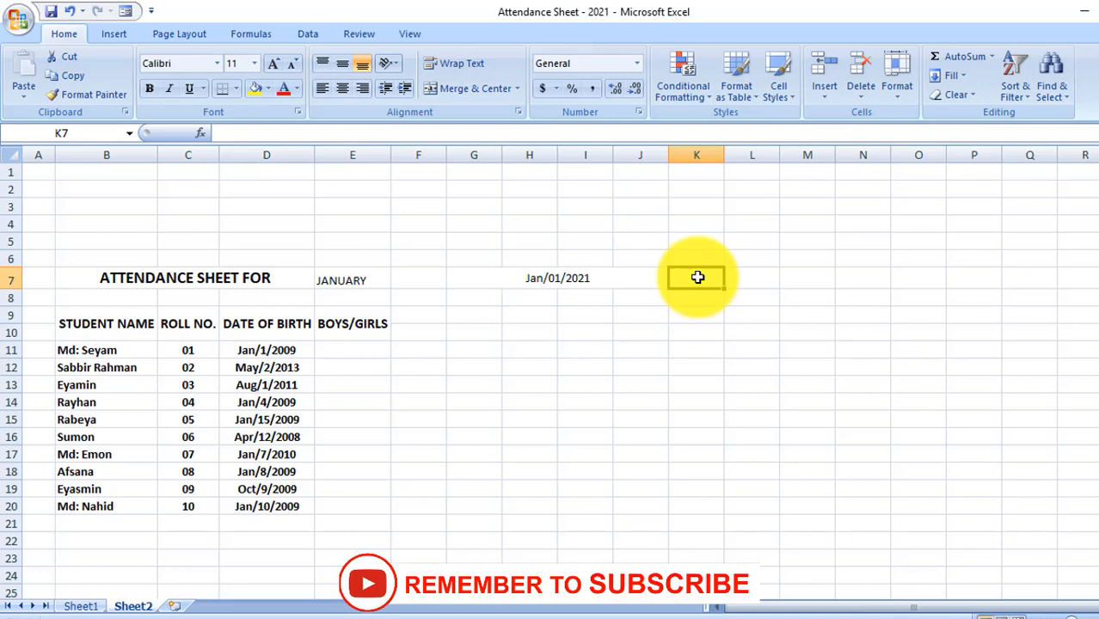
{"action": "type", "text": "TO"}
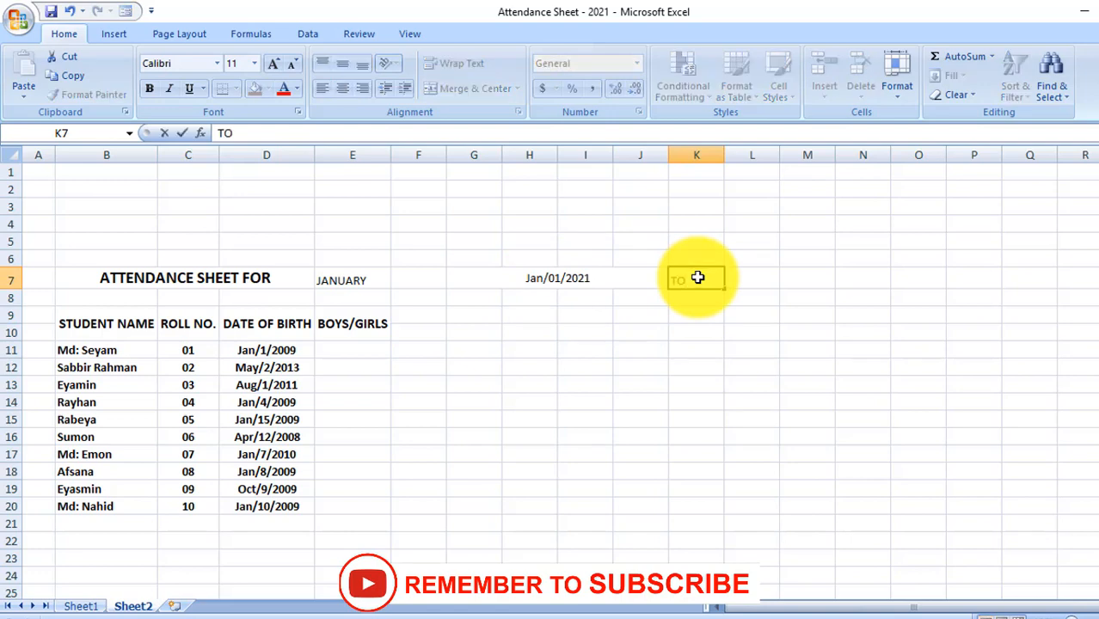
{"action": "left_click", "coordinate": [645, 284]}
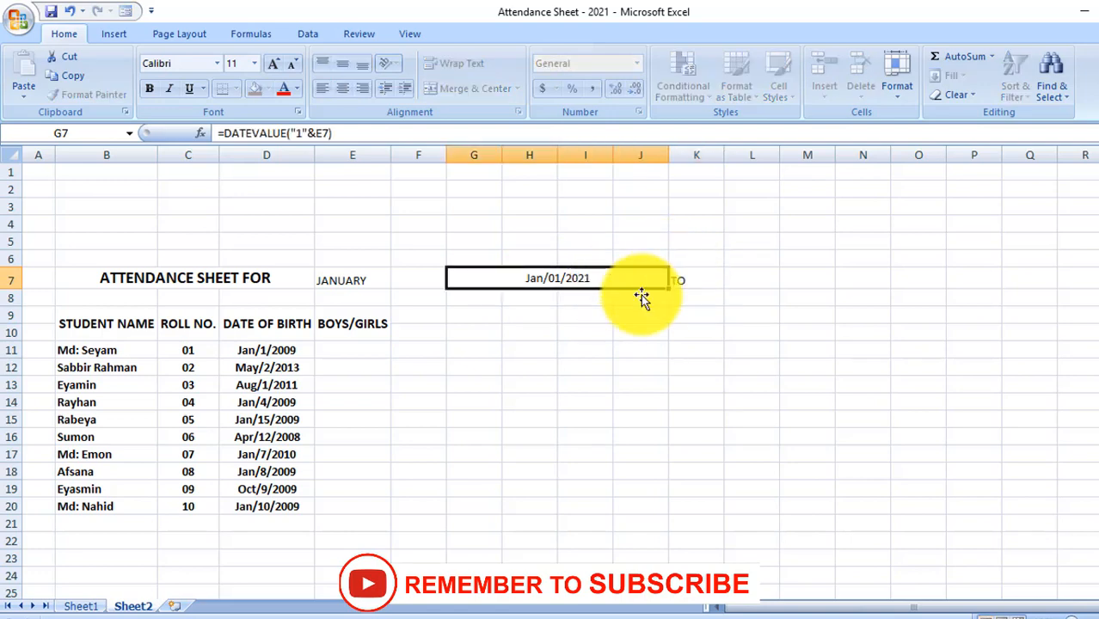
- Merge and center cells L7:O7 to hold the month's end date
{"action": "left_click", "coordinate": [758, 281]}
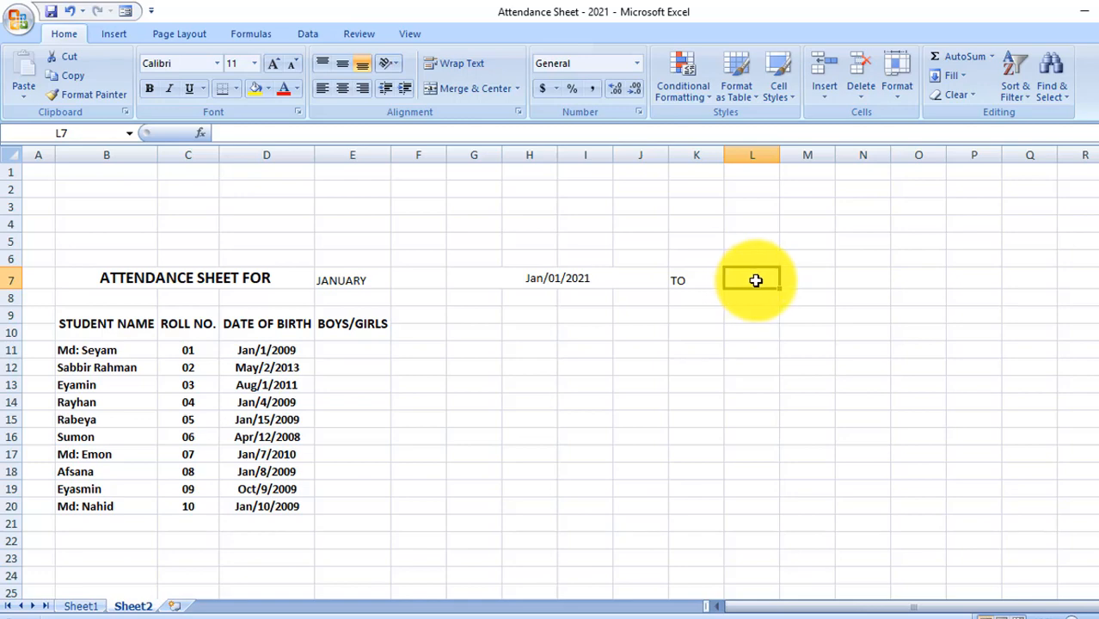
{"action": "left_click_drag", "start_coordinate": [757, 281], "coordinate": [923, 269]}
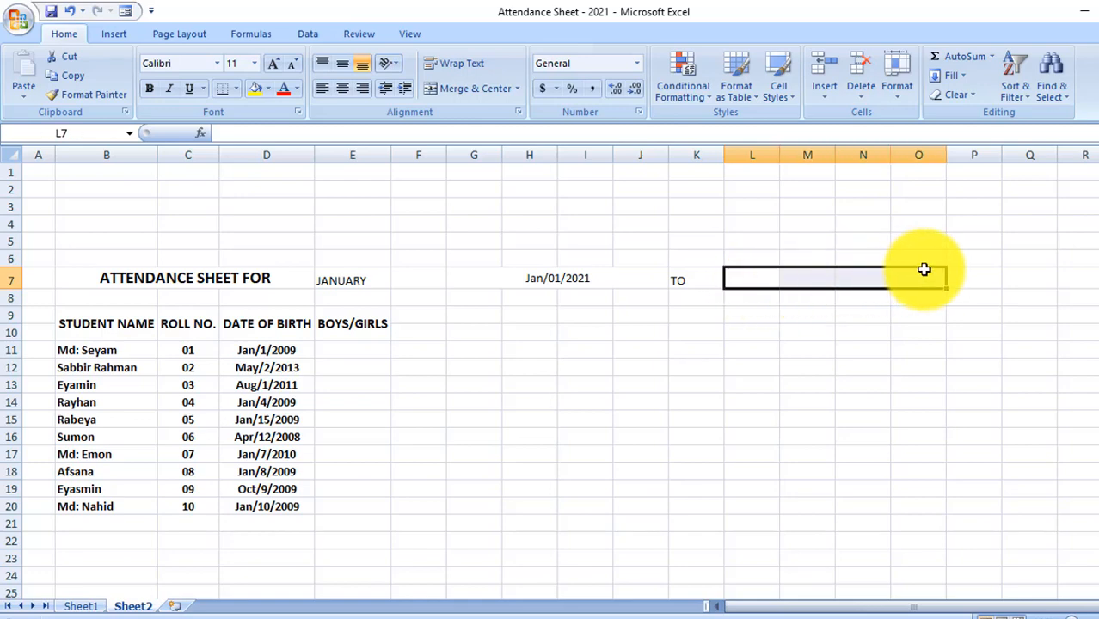
{"action": "left_click", "coordinate": [459, 88]}
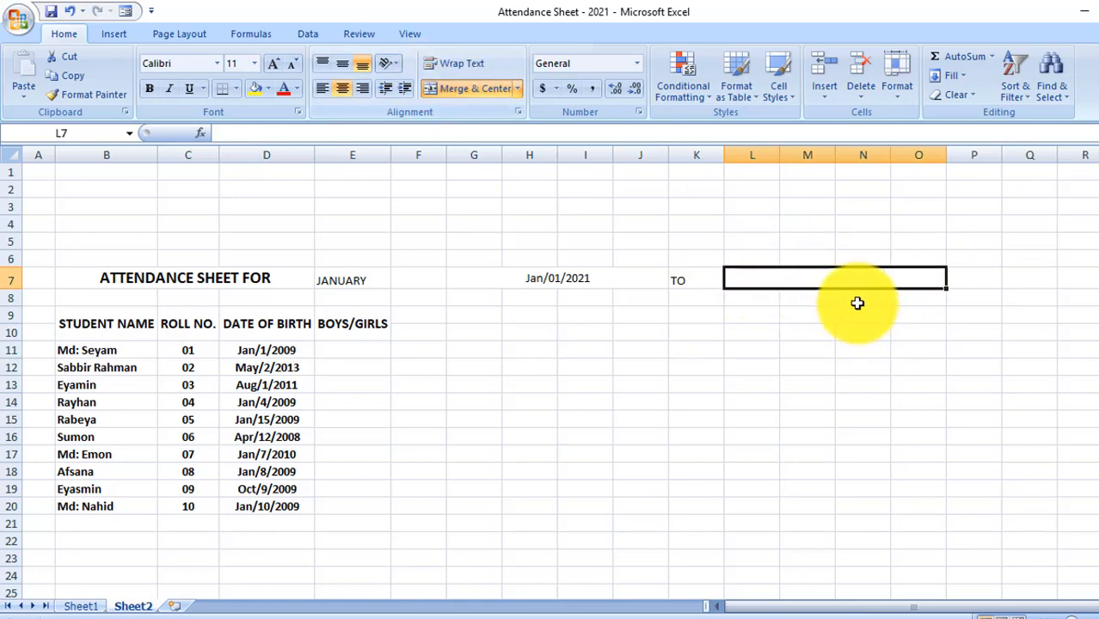
- Enter the formula =EOMONTH(G7,0) in merged cell L7 to derive the month's last date from the start date
{"action": "left_click", "coordinate": [567, 280]}
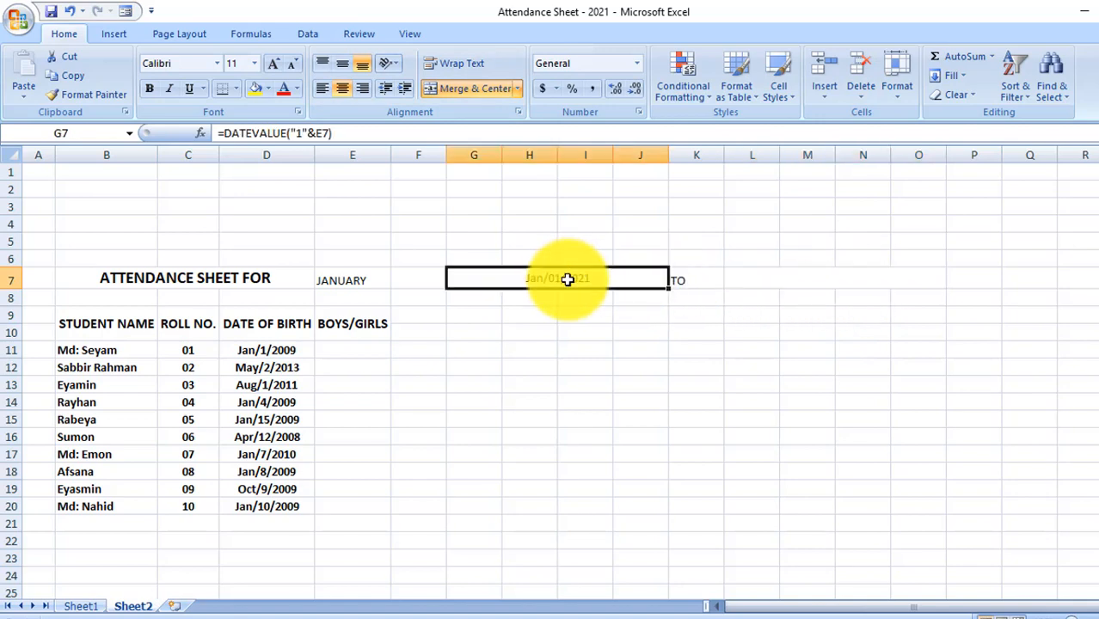
{"action": "left_click", "coordinate": [801, 283]}
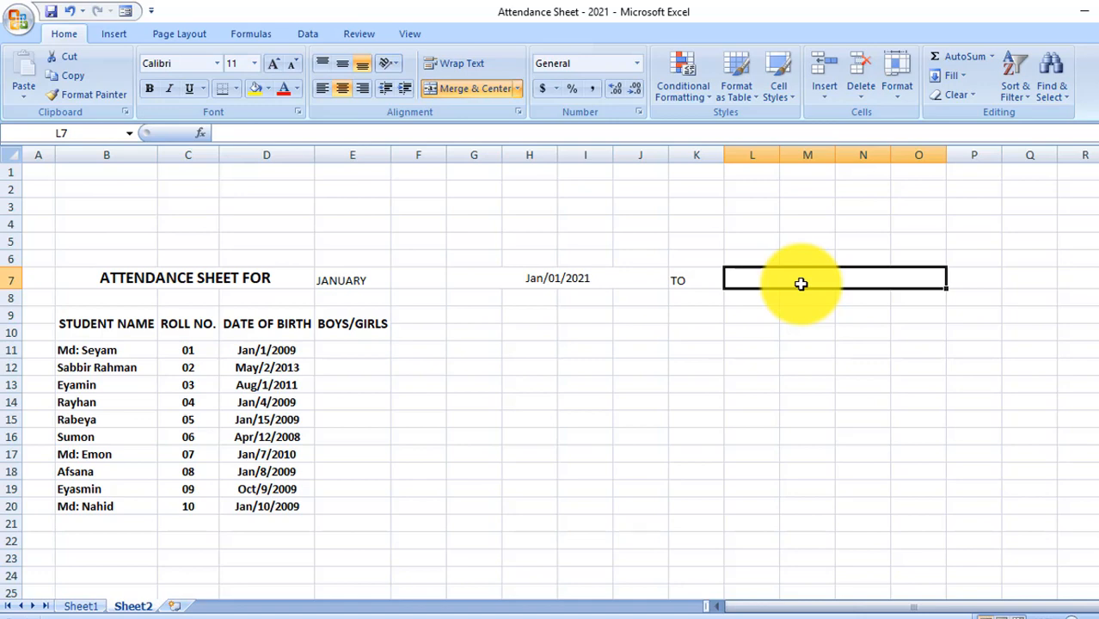
{"action": "type", "text": "="}
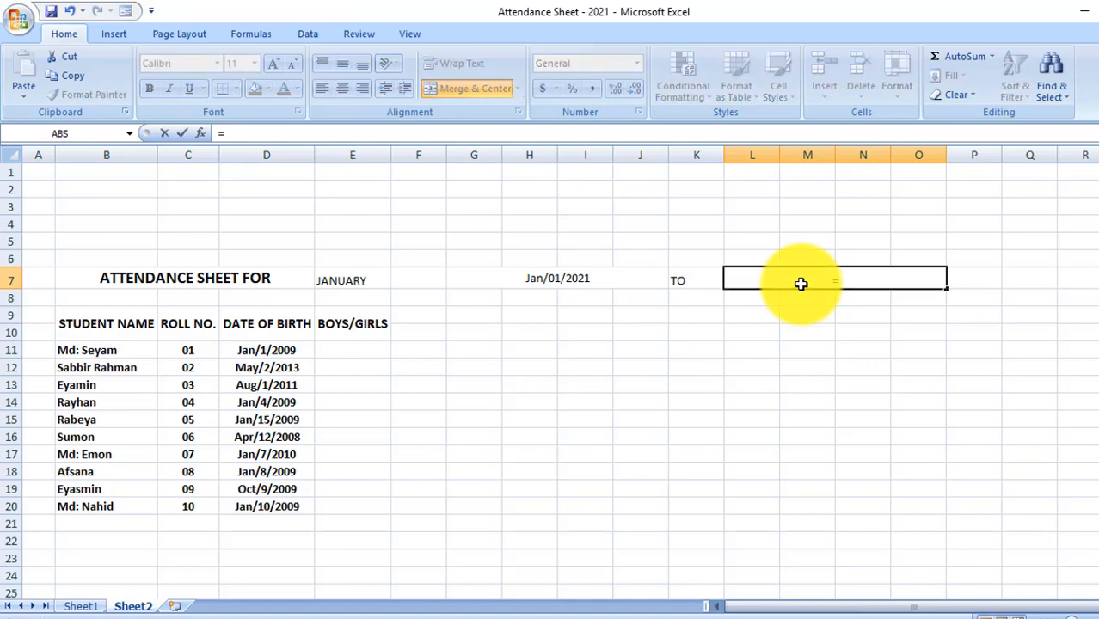
{"action": "type", "text": "e"}
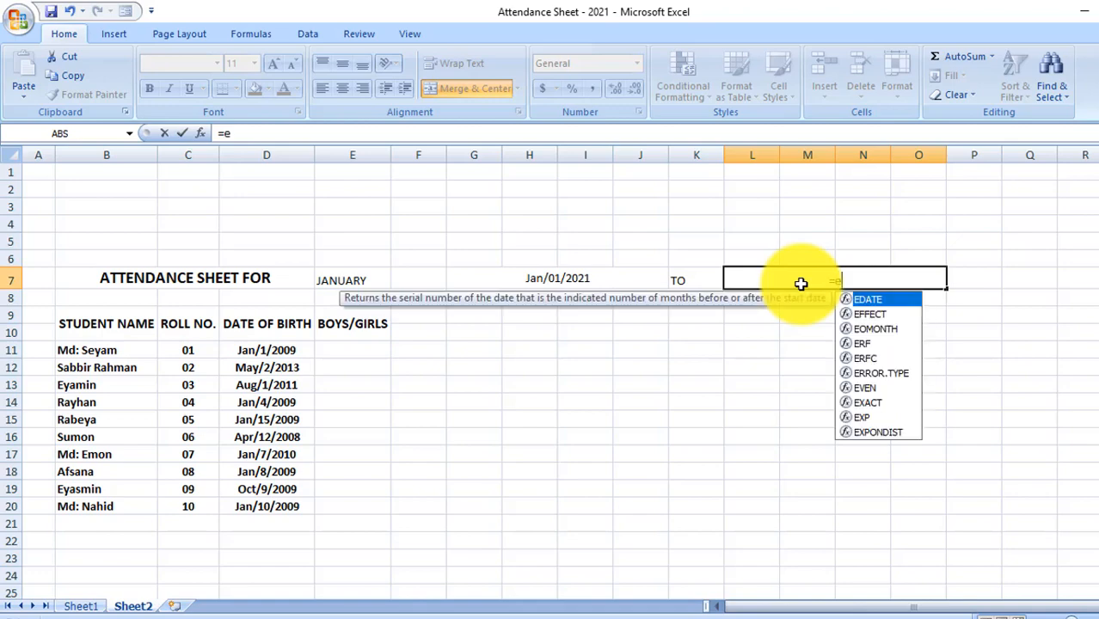
{"action": "type", "text": "o"}
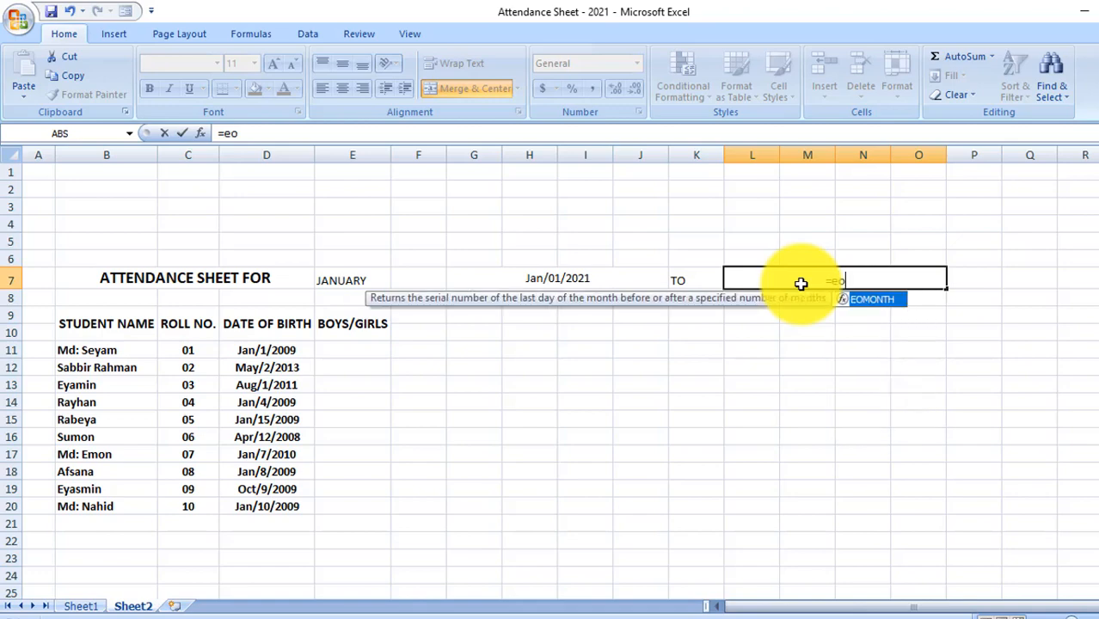
{"action": "double_click", "coordinate": [888, 306]}
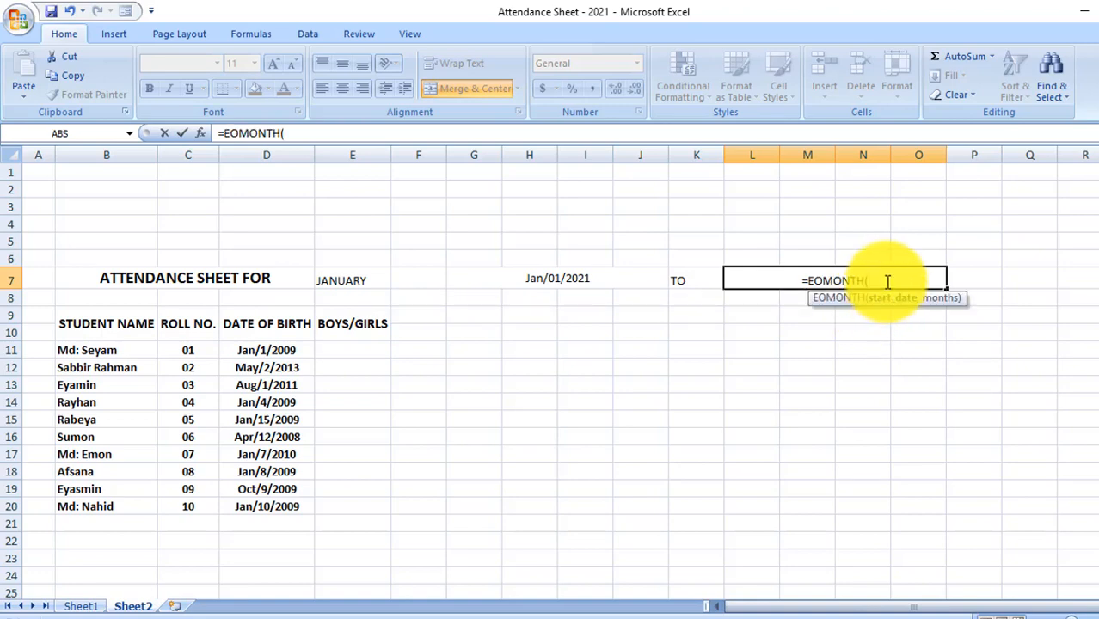
{"action": "left_click", "coordinate": [561, 279]}
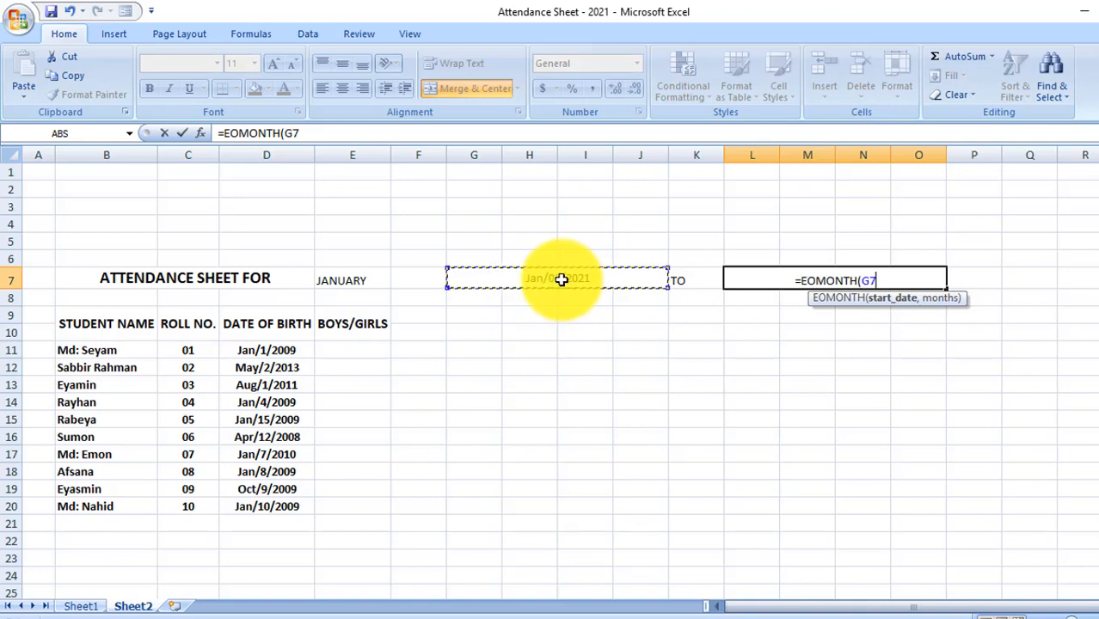
{"action": "type", "text": ","}
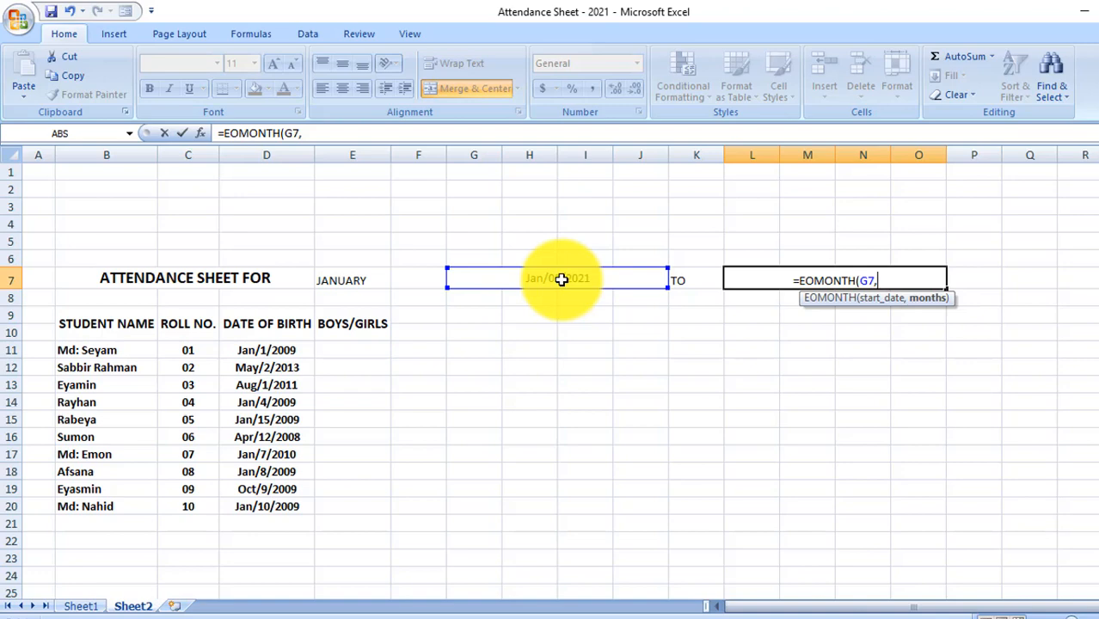
{"action": "type", "text": "0)"}
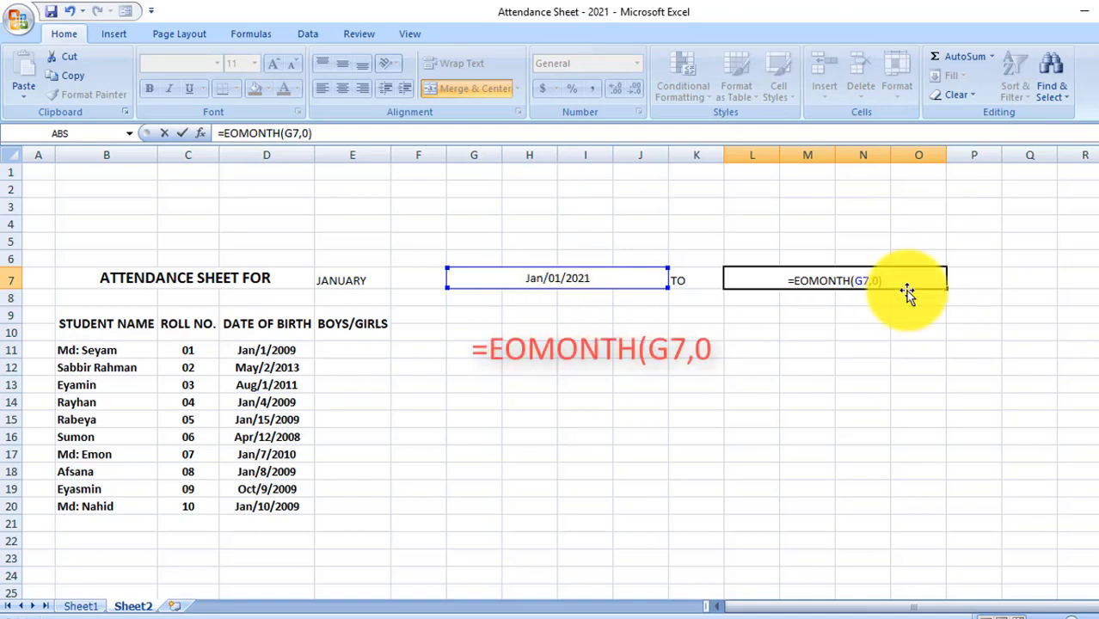
{"action": "key", "text": "Return"}
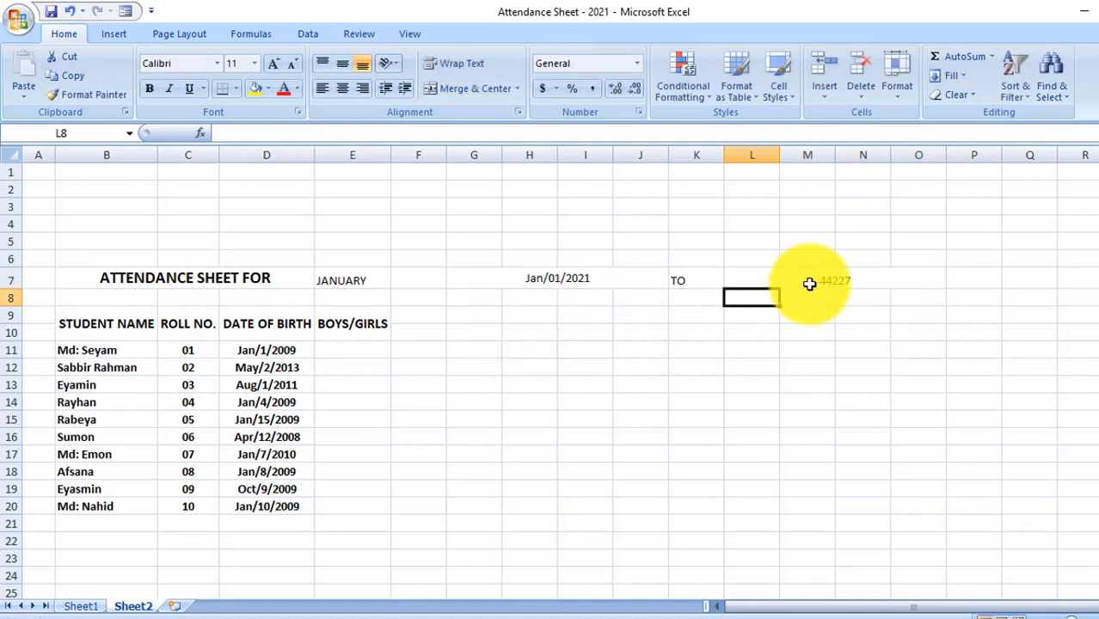
- Apply the Short Date number format to the end date in L7 and align it vertically to the middle
{"action": "left_click", "coordinate": [835, 282]}
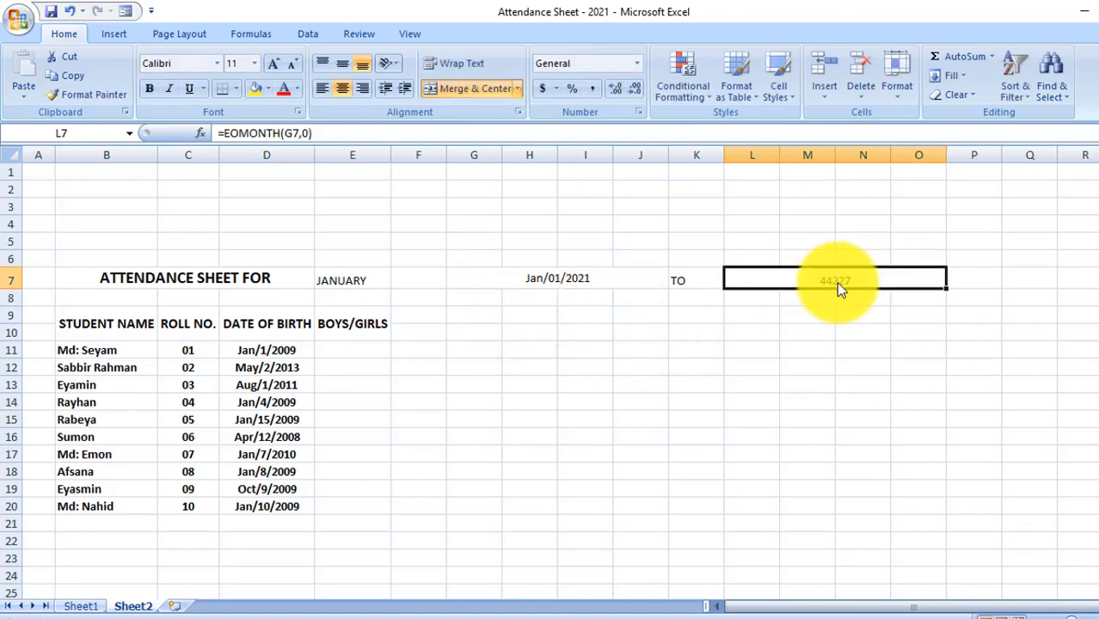
{"action": "left_click", "coordinate": [636, 64]}
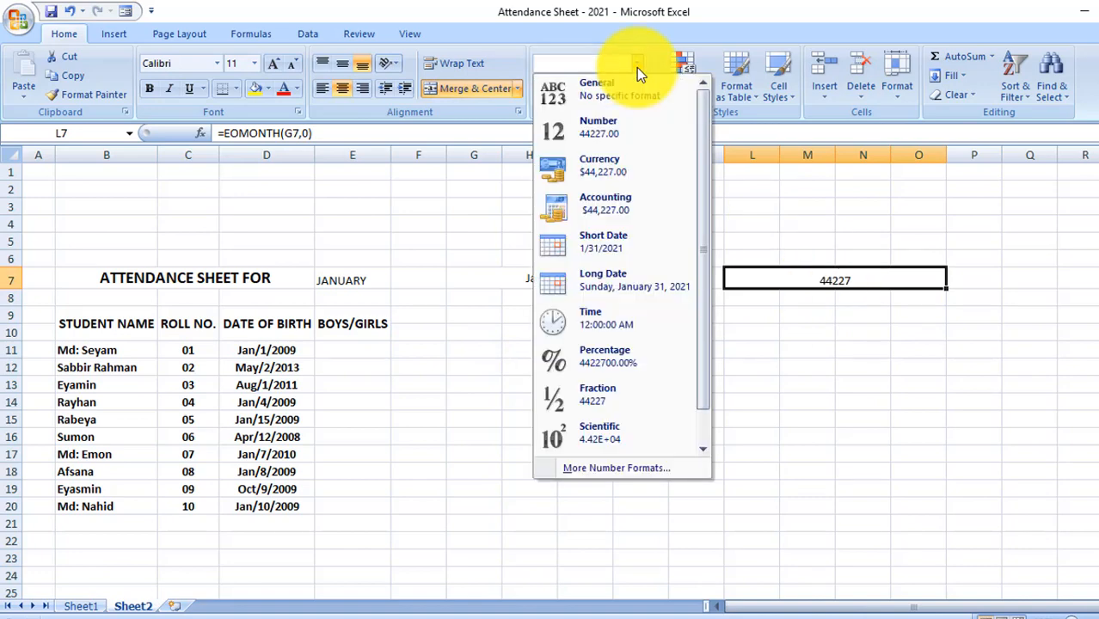
{"action": "left_click", "coordinate": [616, 243]}
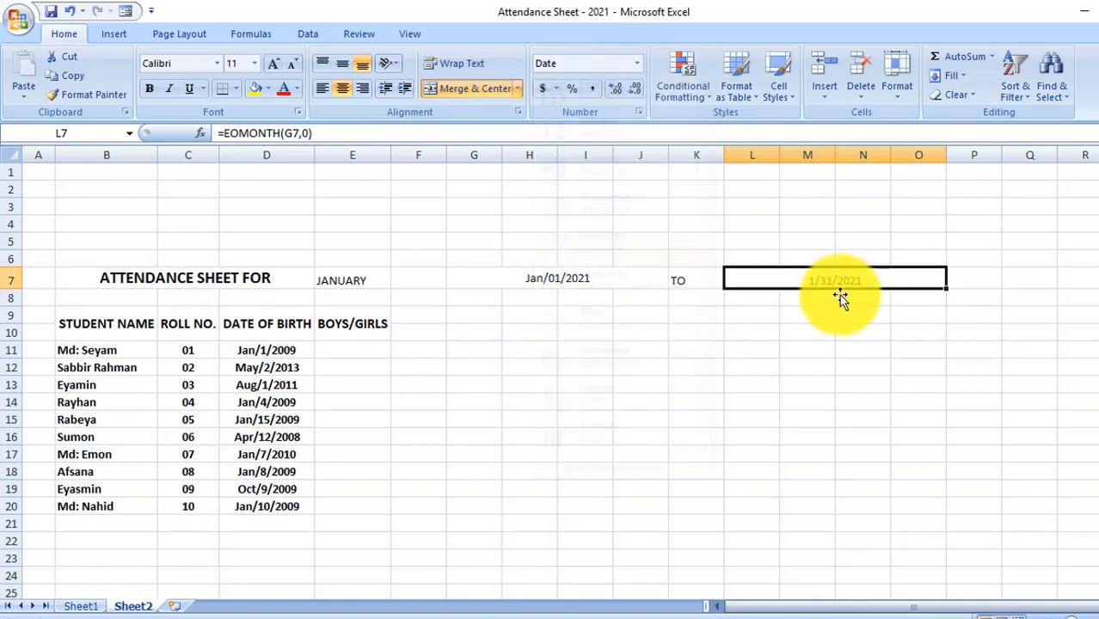
{"action": "left_click", "coordinate": [340, 62]}
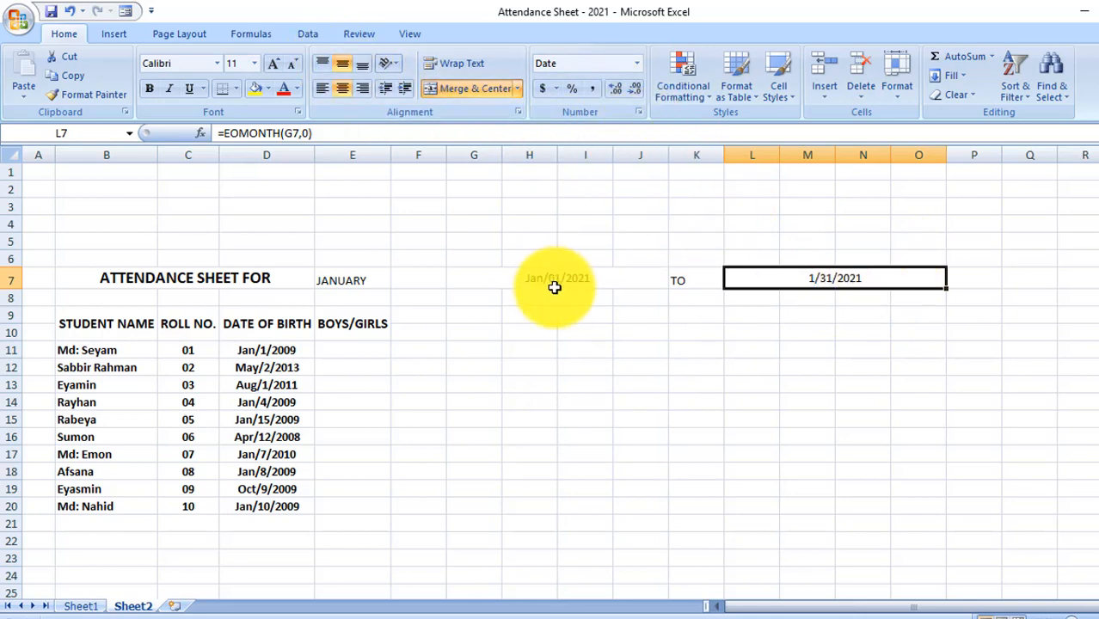
- Apply the custom number format mmm/dd/yyyy to the end date in merged cell L7, matching the start date
{"action": "left_click", "coordinate": [639, 113]}
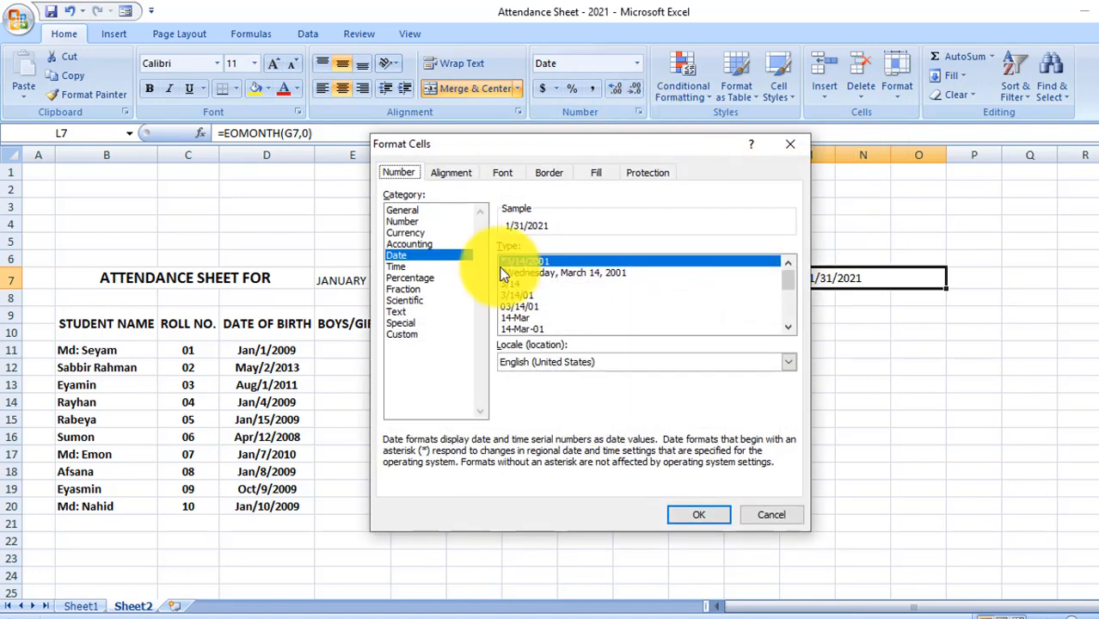
{"action": "left_click", "coordinate": [404, 334]}
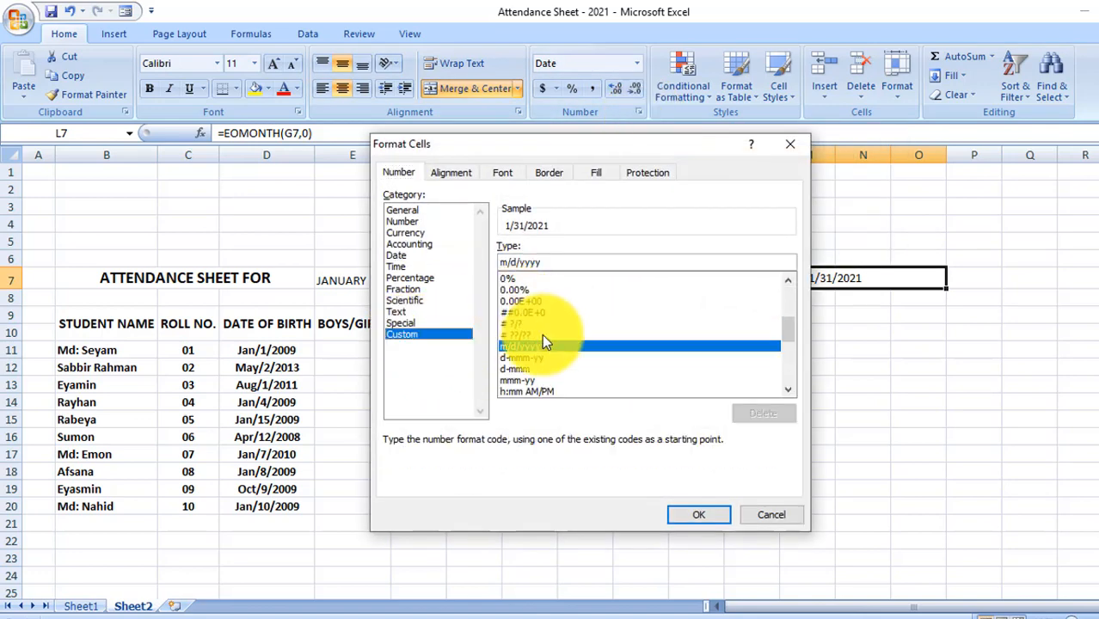
{"action": "left_click", "coordinate": [508, 268]}
{"action": "type", "text": "mm"}
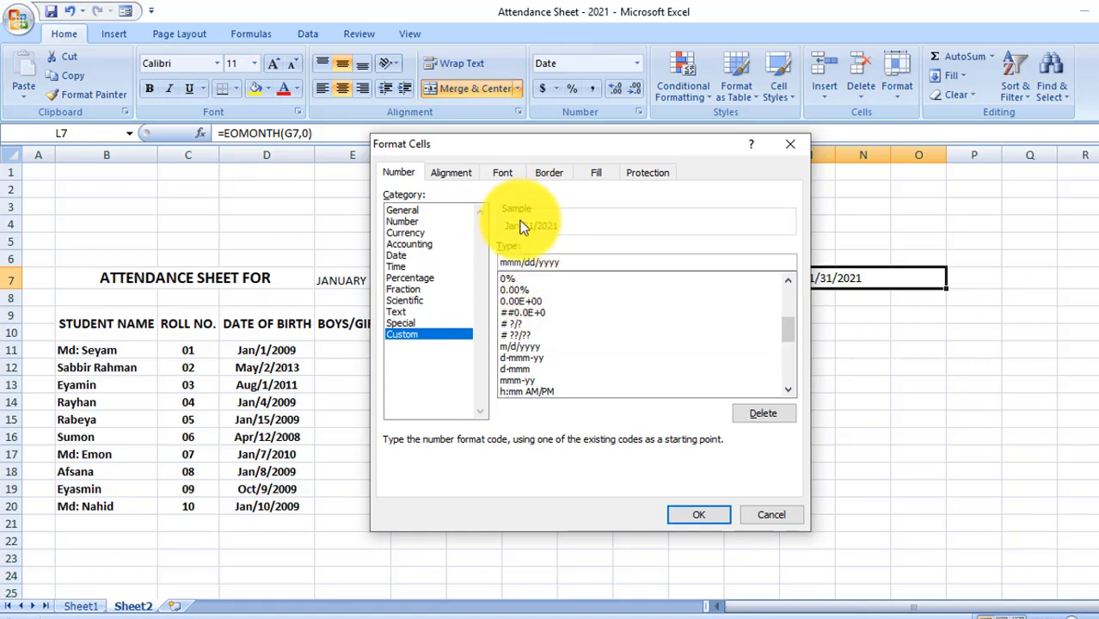
{"action": "left_click", "coordinate": [697, 516]}
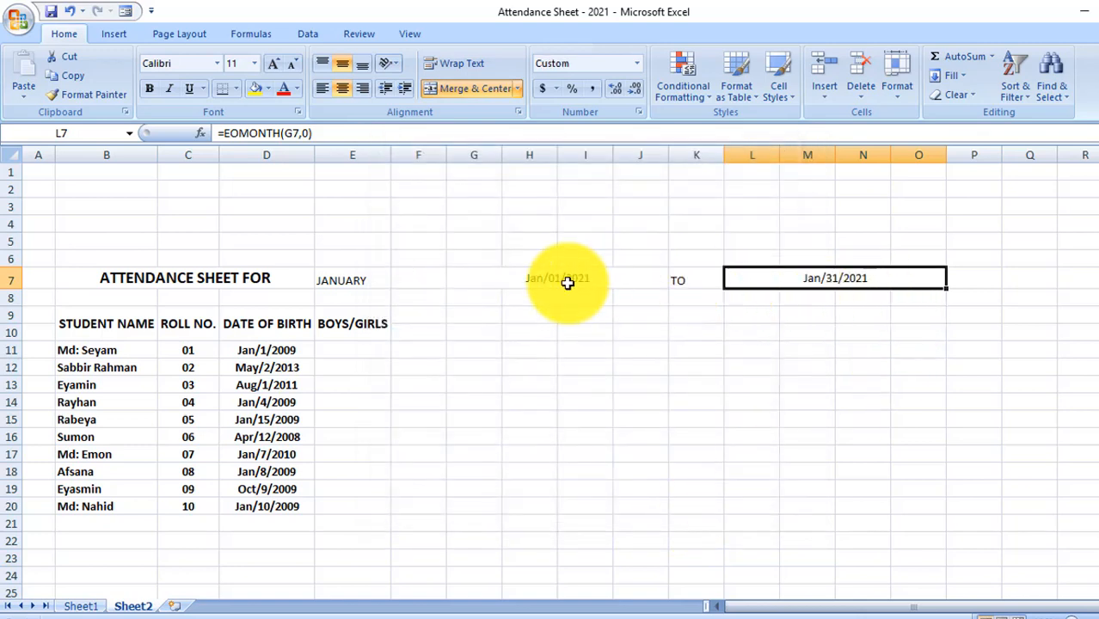
{"action": "left_click", "coordinate": [566, 280]}
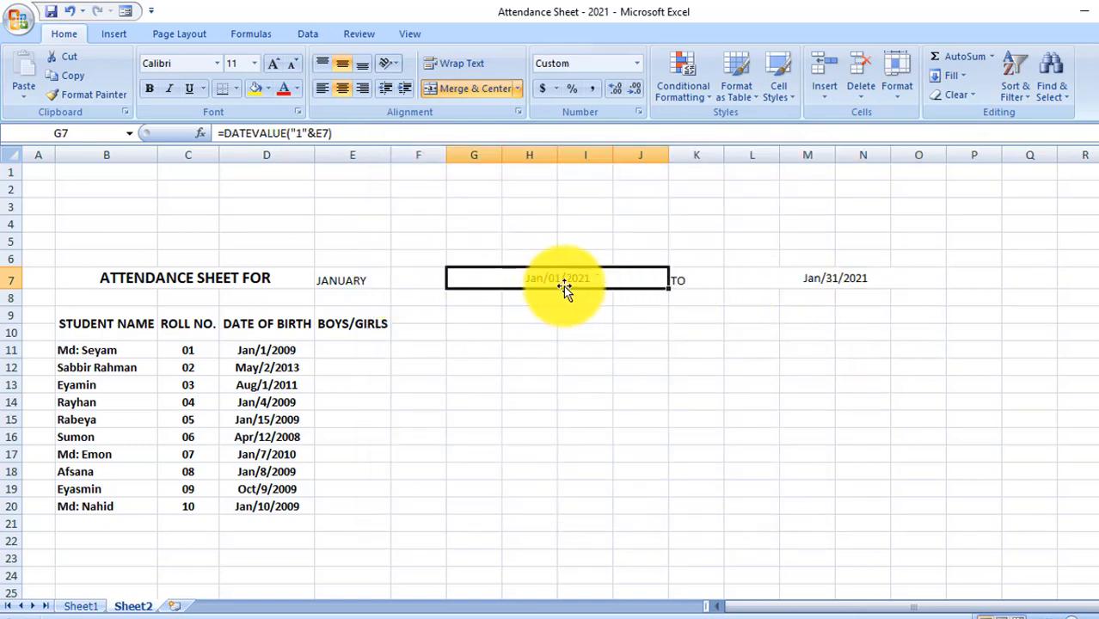
{"action": "left_click", "coordinate": [834, 277]}
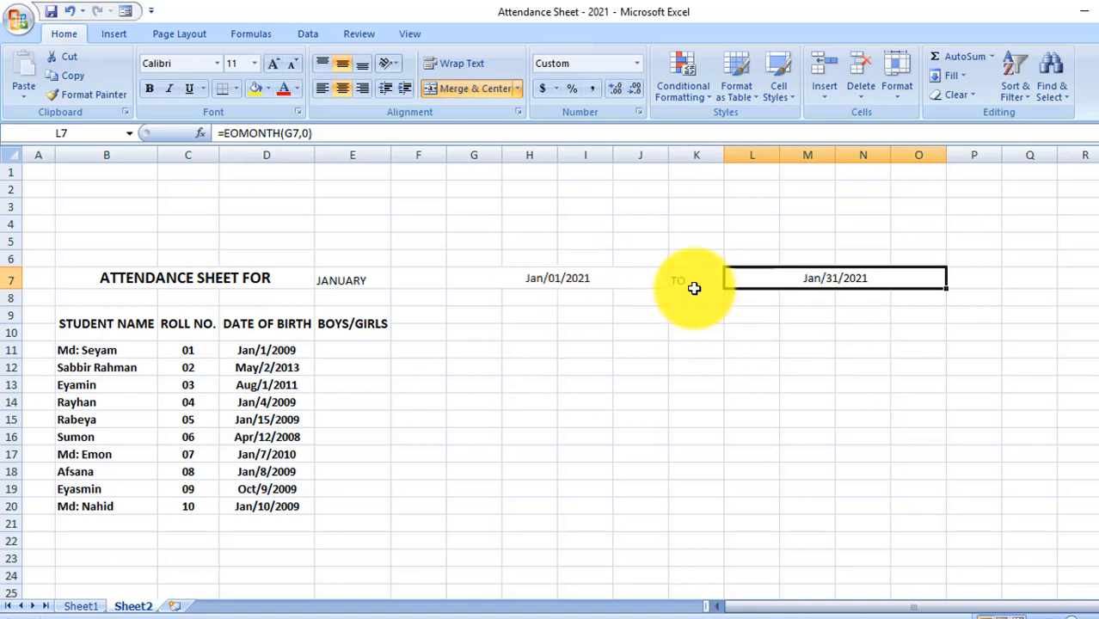
- Align the TO label in cell K7 to the middle vertically and center it horizontally
{"action": "left_click", "coordinate": [694, 283]}
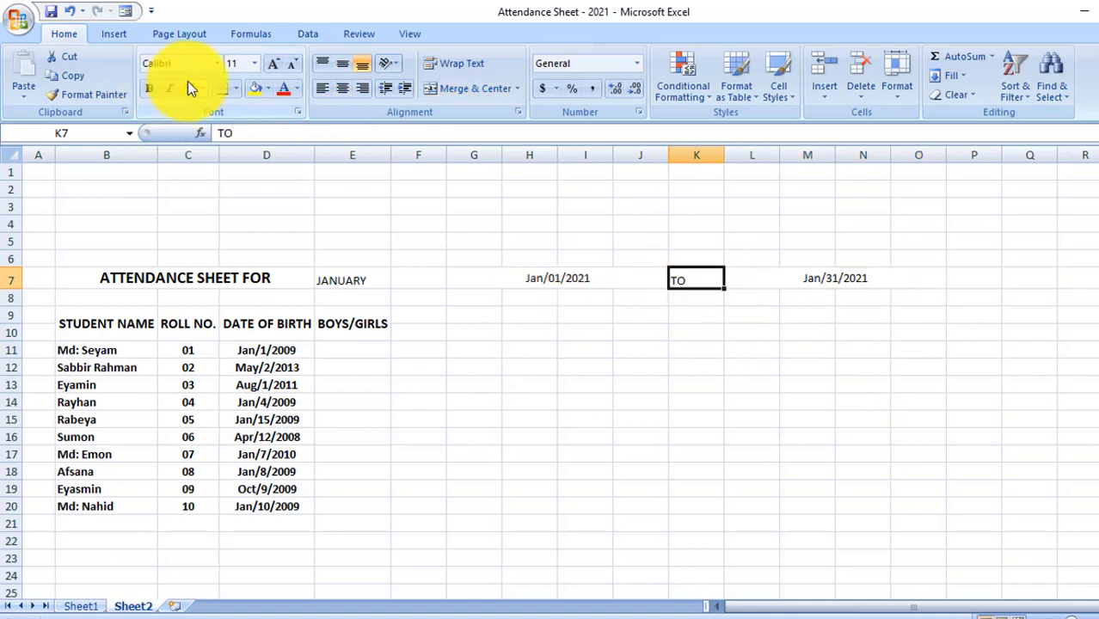
{"action": "left_click", "coordinate": [342, 62]}
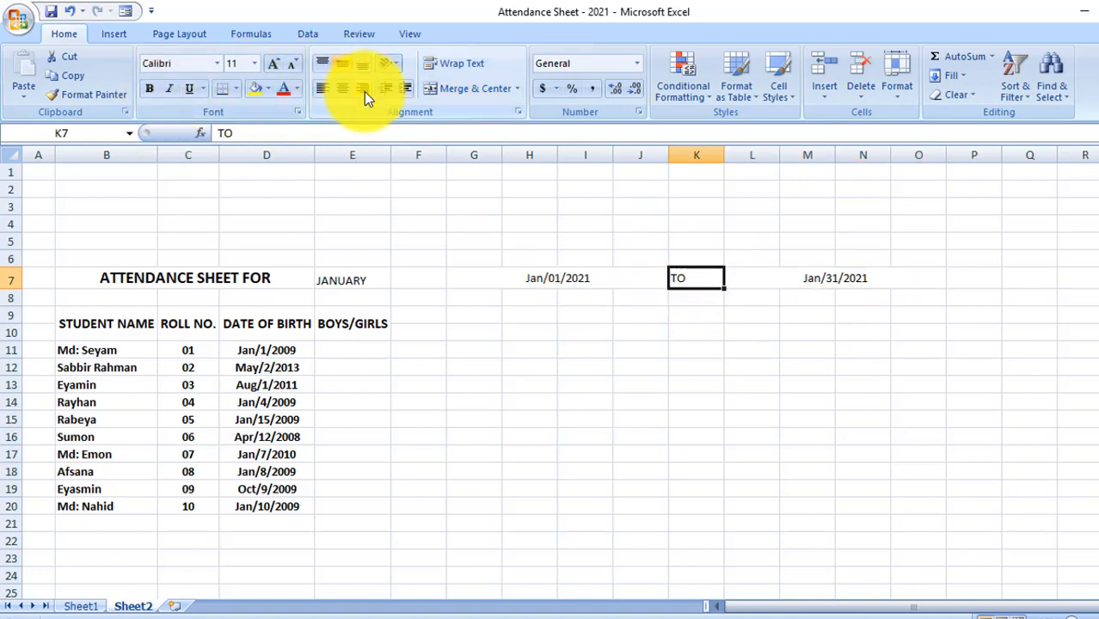
{"action": "left_click", "coordinate": [342, 88]}
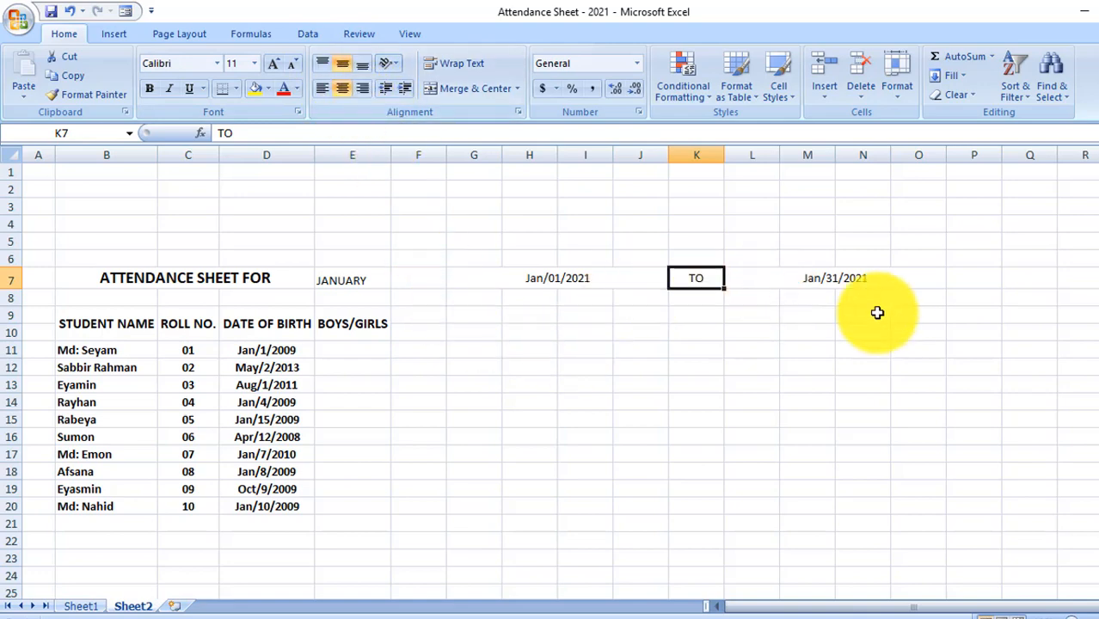
- Make the month name, dates and TO label in E7:O7 bold and align them to the middle vertically
{"action": "left_click", "coordinate": [880, 282]}
{"action": "left_click_drag", "start_coordinate": [879, 282], "coordinate": [351, 278]}
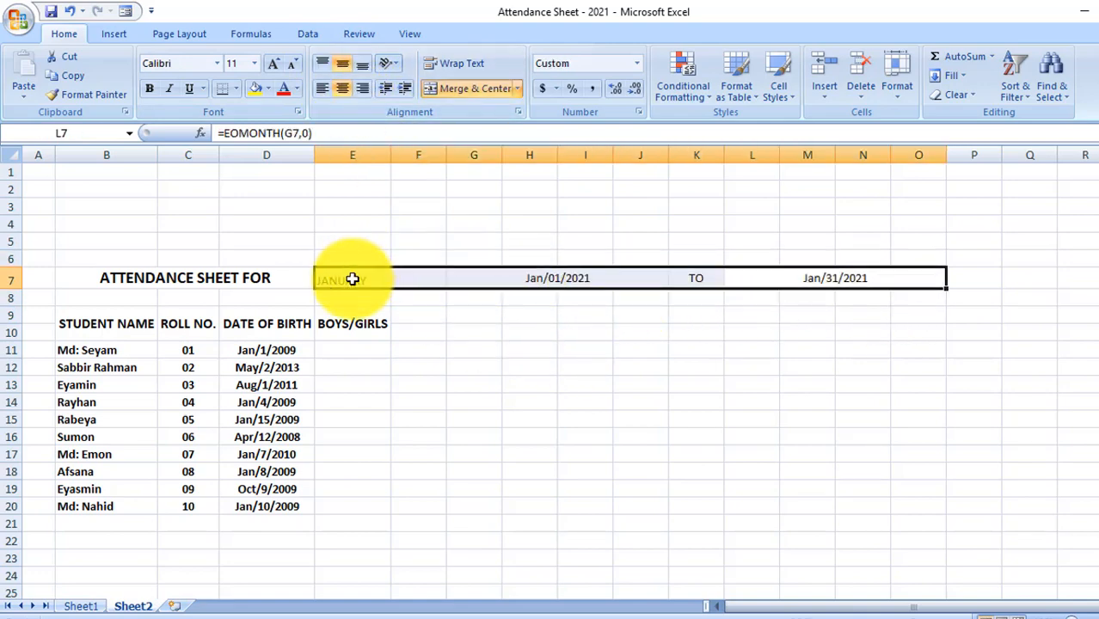
{"action": "left_click", "coordinate": [146, 86]}
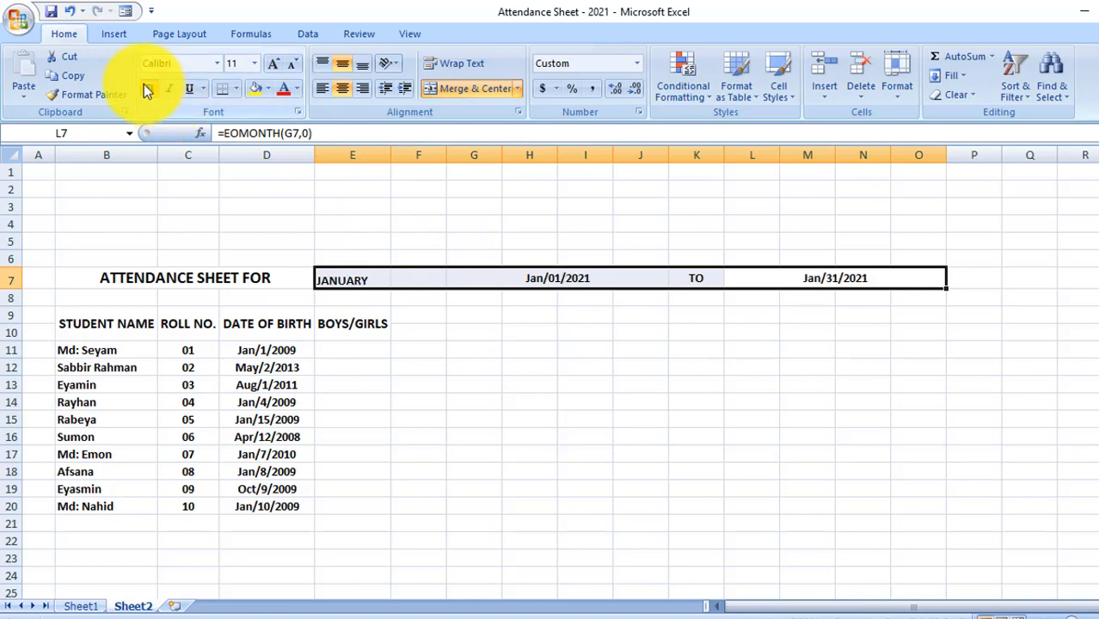
{"action": "left_click", "coordinate": [339, 64]}
{"action": "left_click", "coordinate": [340, 59]}
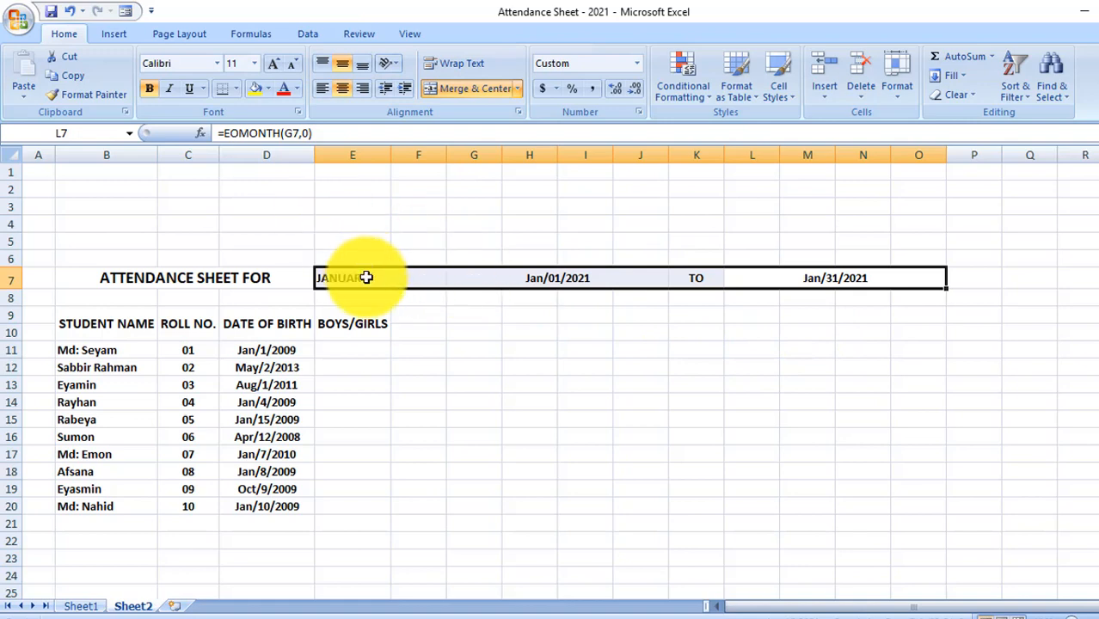
{"action": "left_click", "coordinate": [785, 304]}
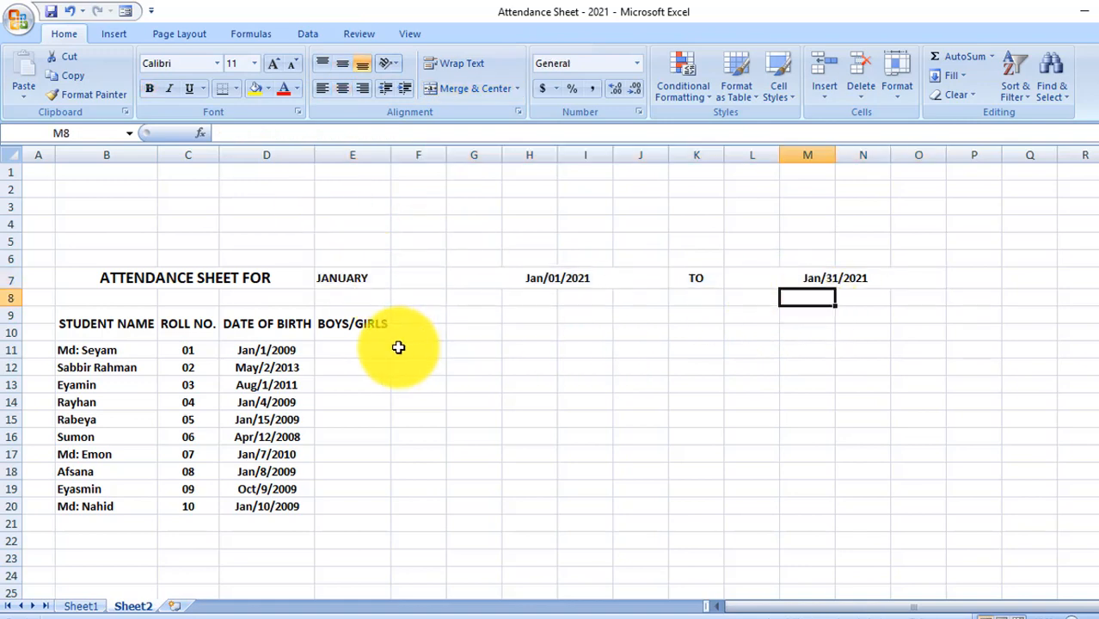
- Add list data validation with the source "Boys, Girls" to cells E11:E20 under the BOYS/GIRLS heading
{"action": "left_click", "coordinate": [372, 333]}
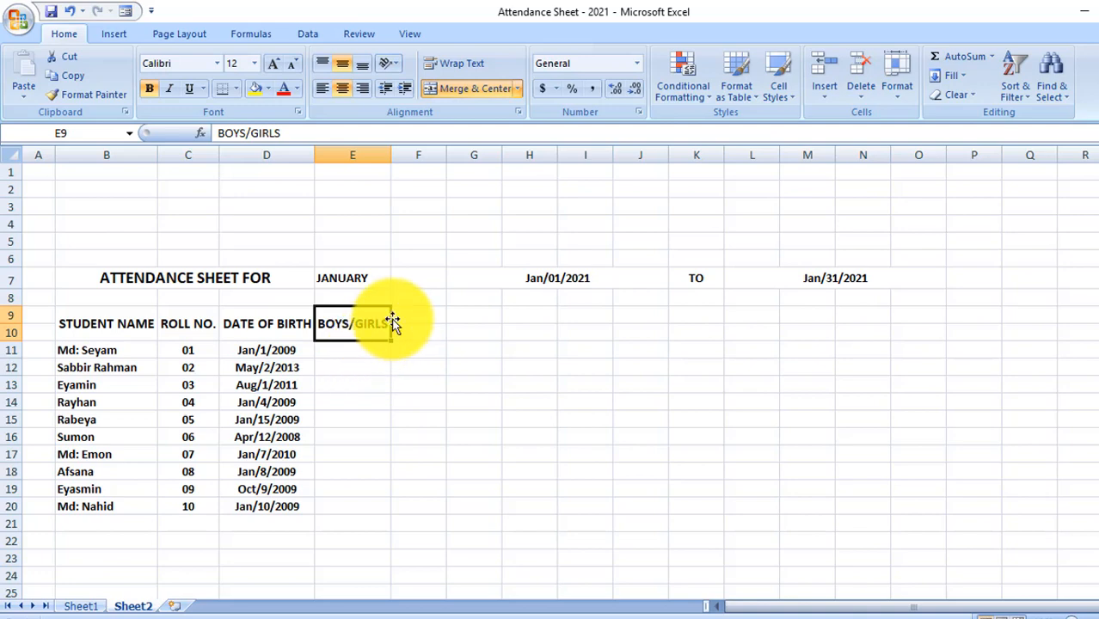
{"action": "left_click", "coordinate": [377, 350]}
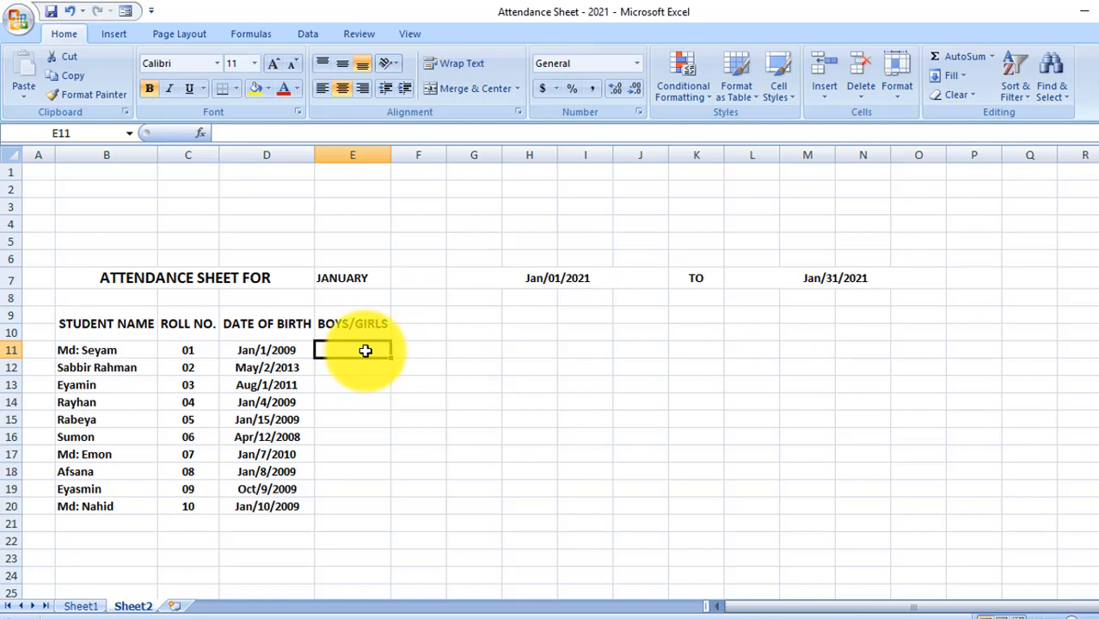
{"action": "left_click_drag", "start_coordinate": [366, 350], "coordinate": [343, 505]}
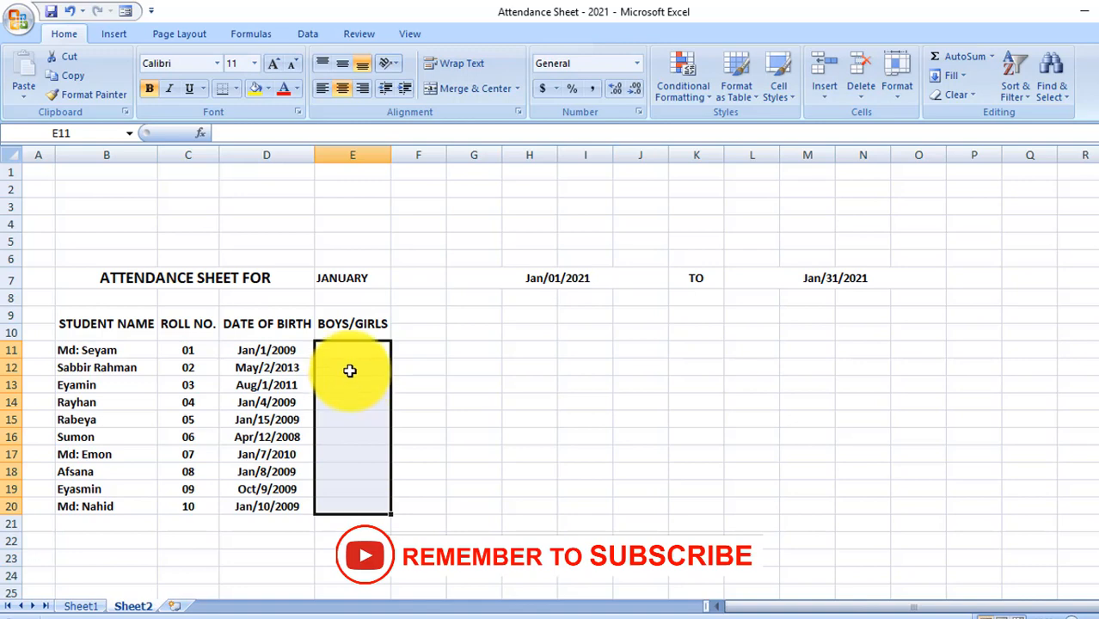
{"action": "left_click", "coordinate": [308, 35]}
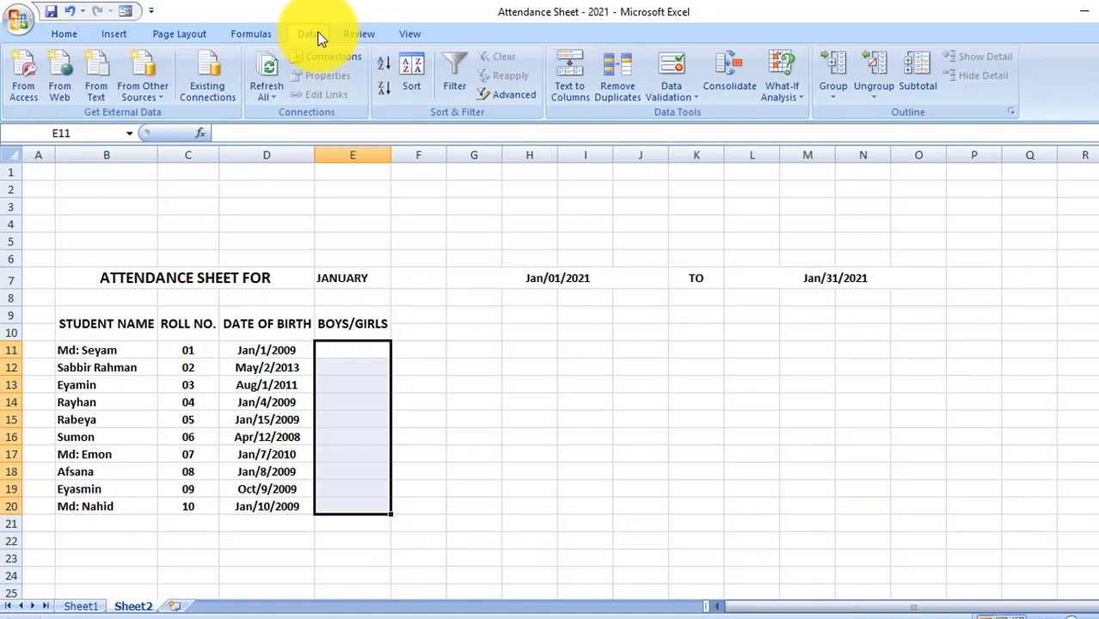
{"action": "left_click", "coordinate": [696, 102]}
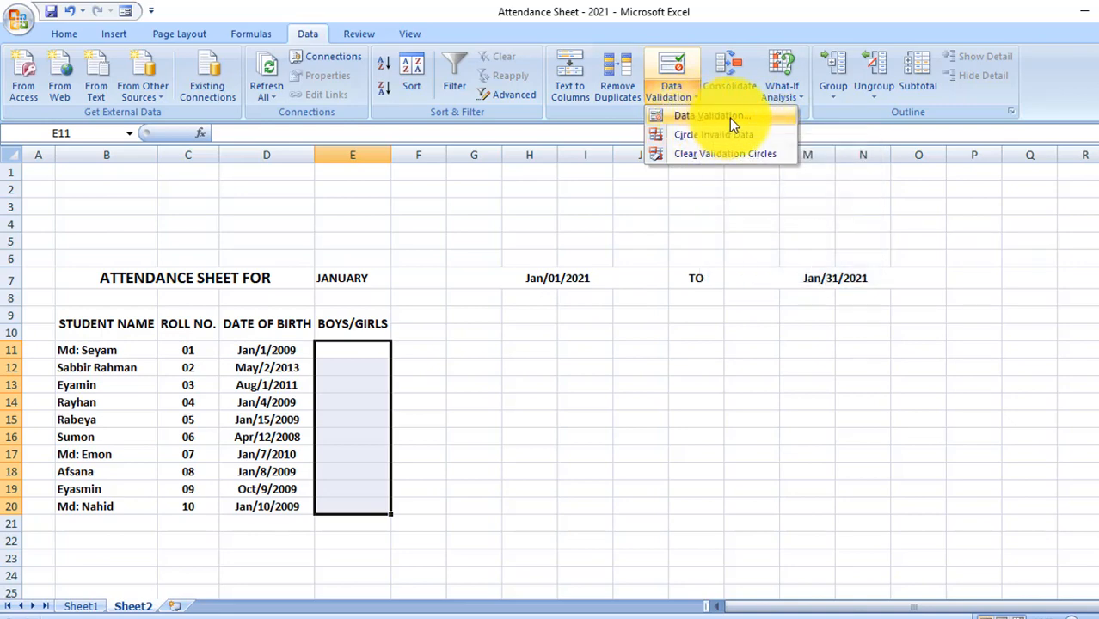
{"action": "left_click", "coordinate": [729, 118]}
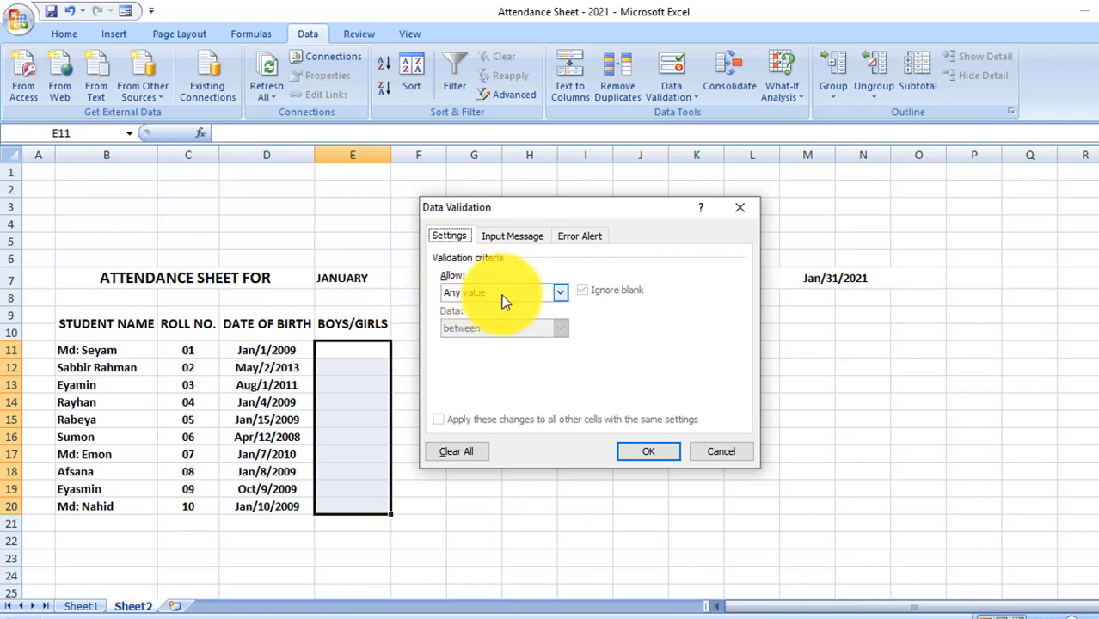
{"action": "left_click", "coordinate": [561, 294]}
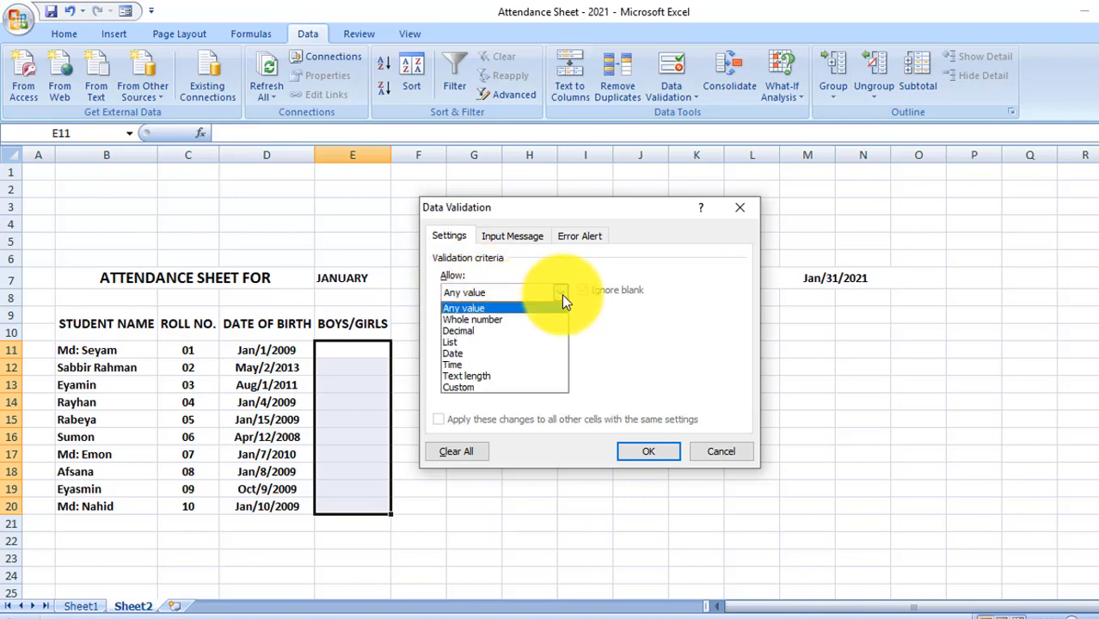
{"action": "left_click", "coordinate": [459, 343]}
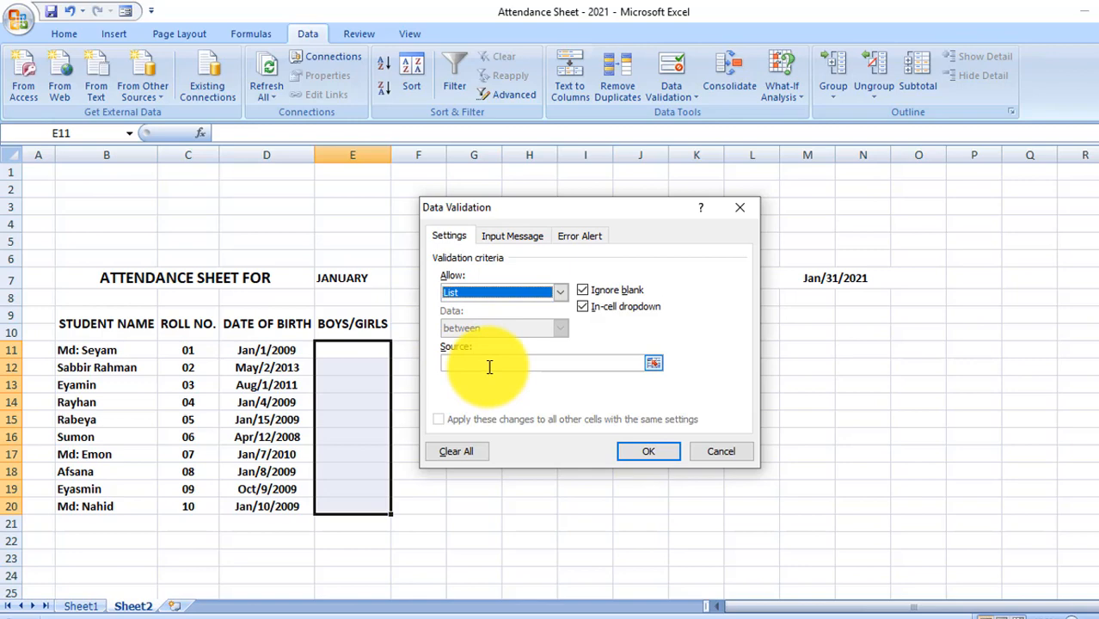
{"action": "left_click", "coordinate": [475, 364]}
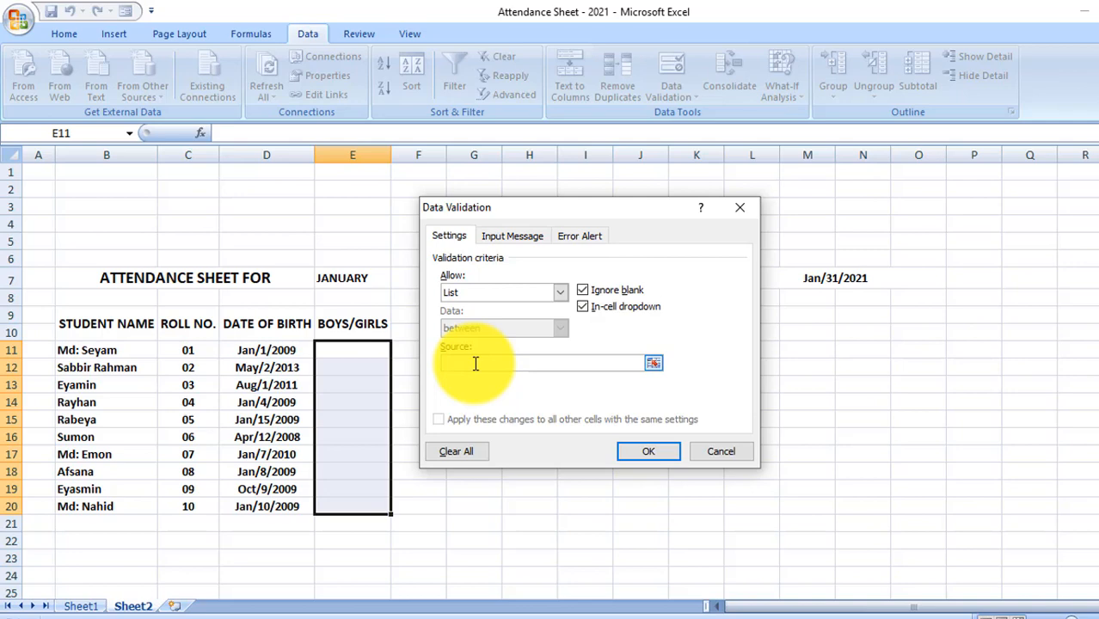
{"action": "type", "text": "Boys, Girls"}
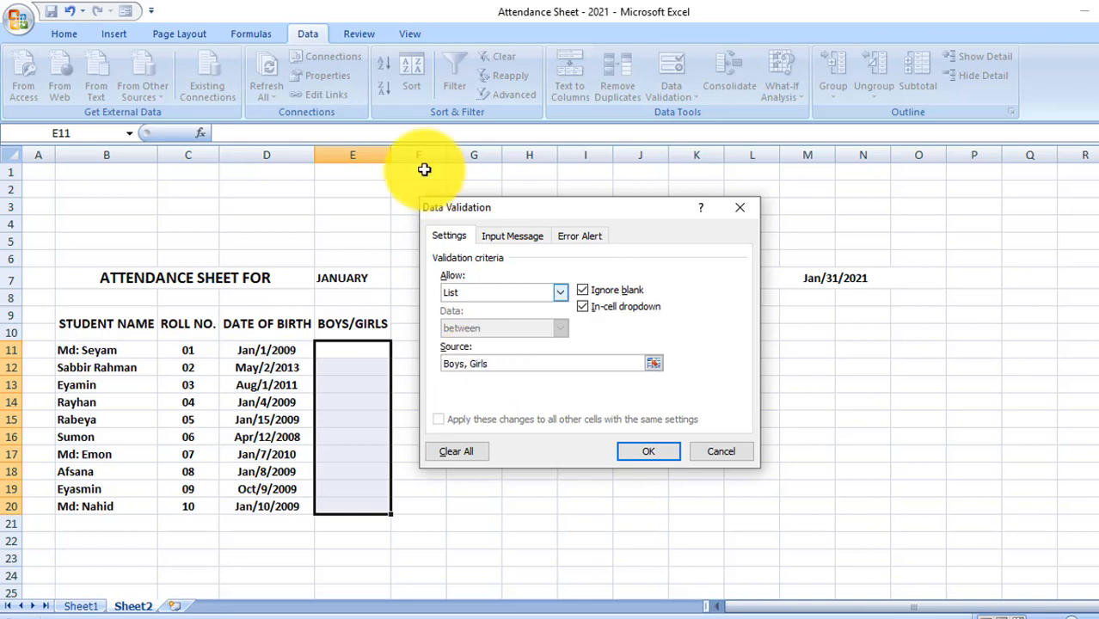
{"action": "left_click", "coordinate": [653, 447]}
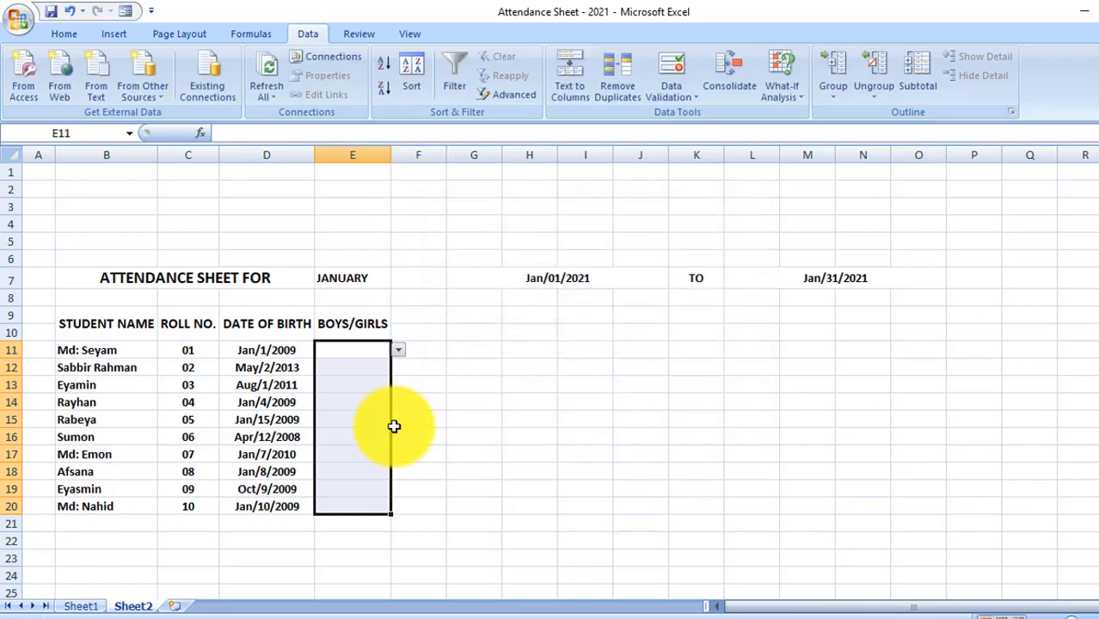
- Check the in-cell dropdown on several cells of the BOYS/GIRLS column between E11 and E17
{"action": "left_click", "coordinate": [363, 368]}
{"action": "left_click", "coordinate": [377, 348]}
{"action": "left_click", "coordinate": [372, 370]}
{"action": "left_click", "coordinate": [373, 383]}
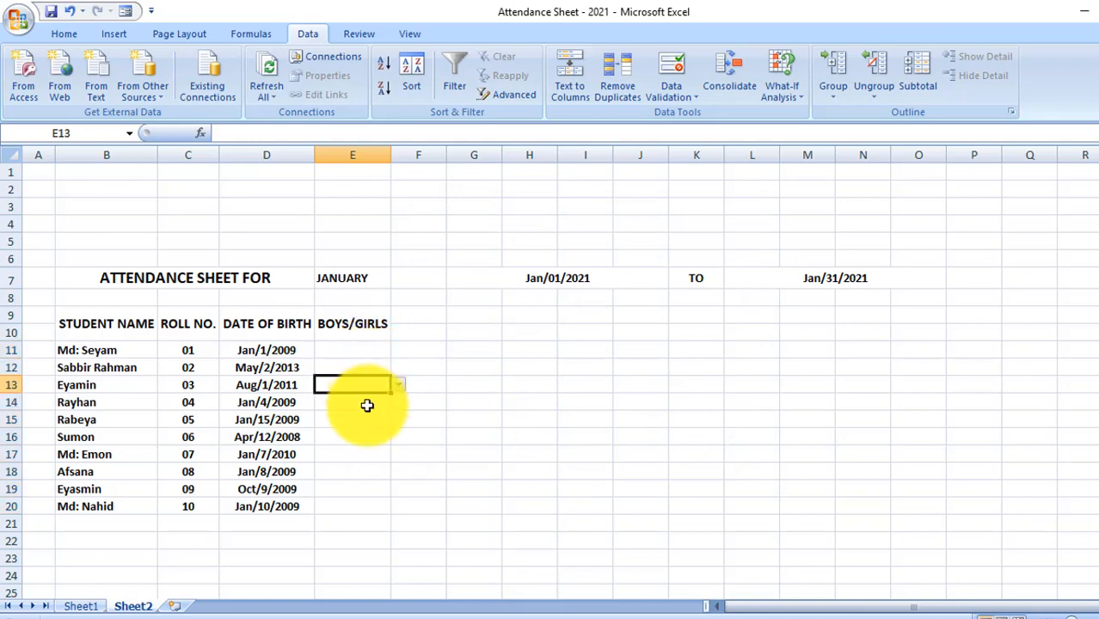
{"action": "left_click", "coordinate": [368, 404]}
{"action": "left_click", "coordinate": [367, 434]}
{"action": "left_click", "coordinate": [367, 452]}
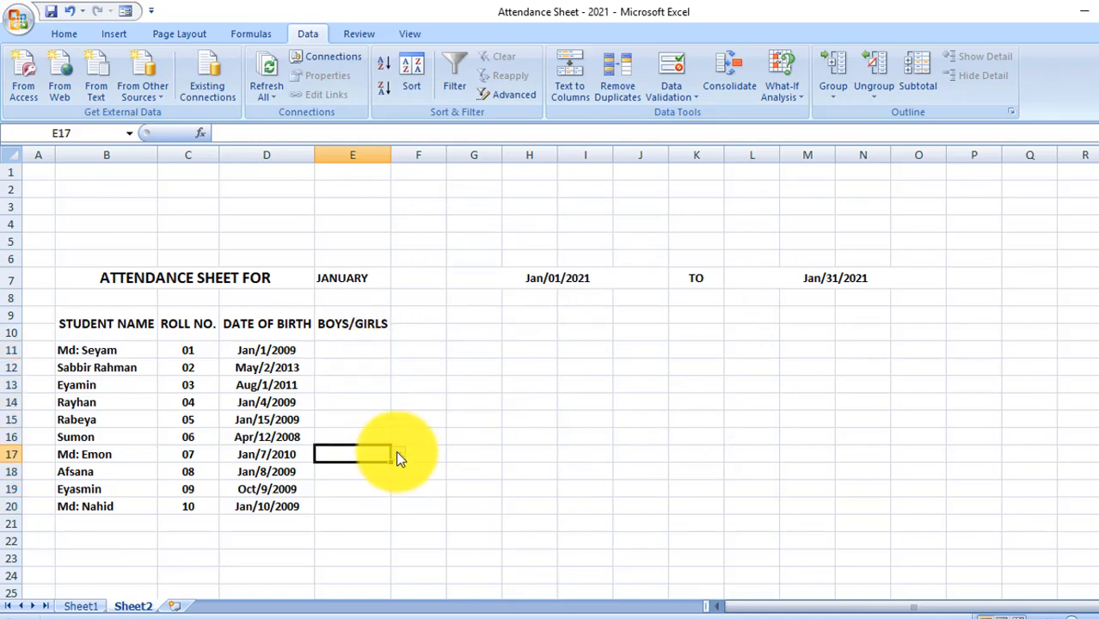
- Choose Boys from the dropdown list for roll numbers 01 and 02 in cells E11 and E12
{"action": "left_click", "coordinate": [381, 350]}
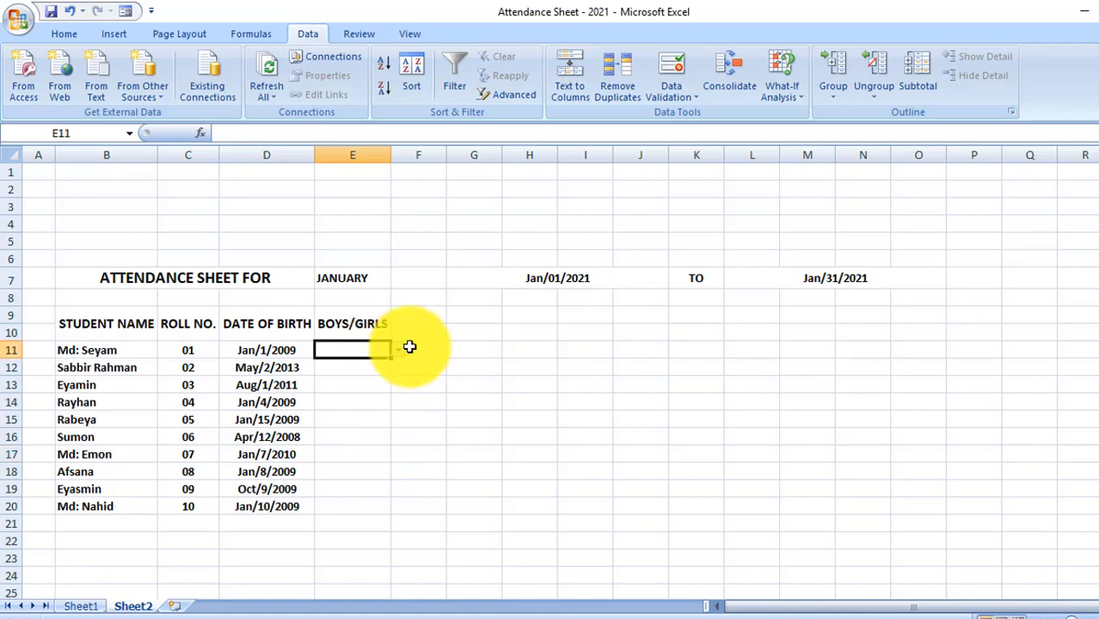
{"action": "left_click", "coordinate": [398, 353]}
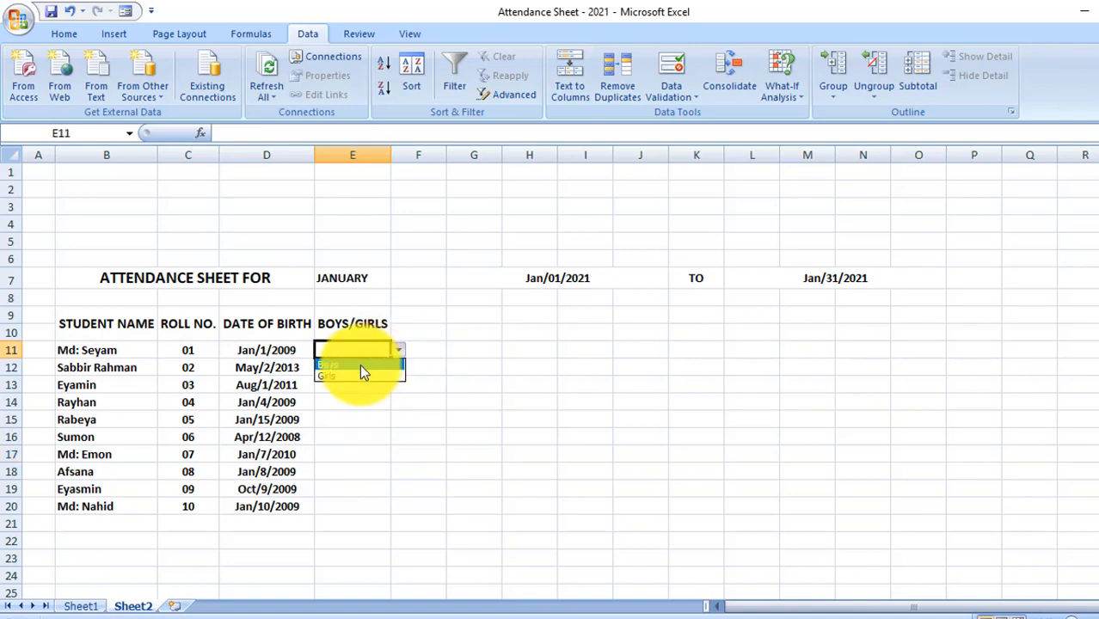
{"action": "left_click", "coordinate": [360, 364]}
{"action": "left_click", "coordinate": [360, 370]}
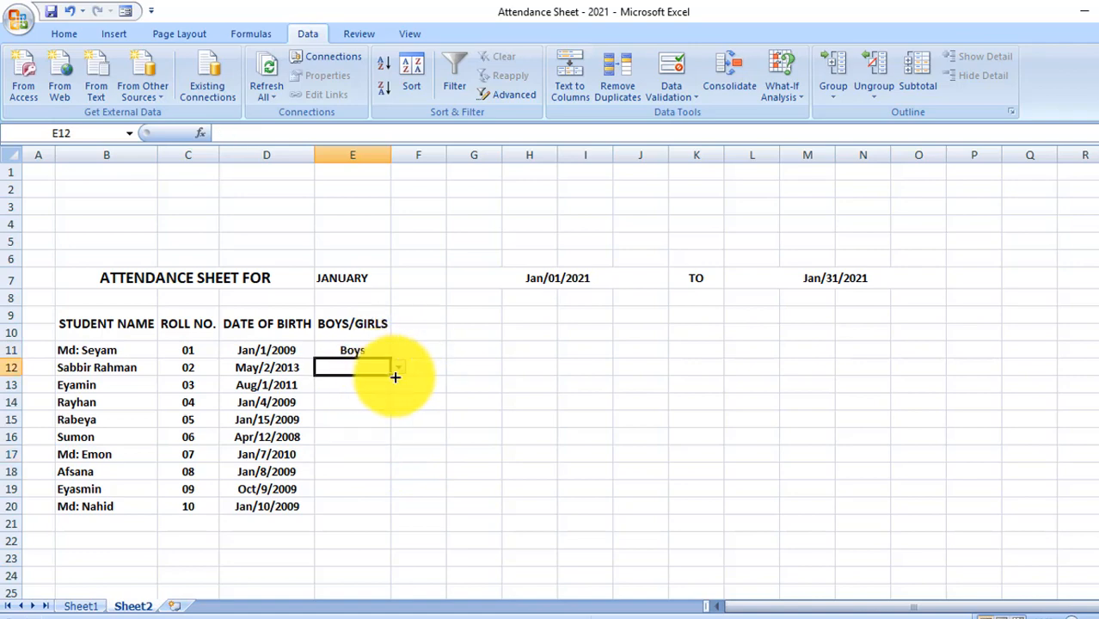
{"action": "left_click", "coordinate": [398, 370]}
{"action": "left_click", "coordinate": [353, 383]}
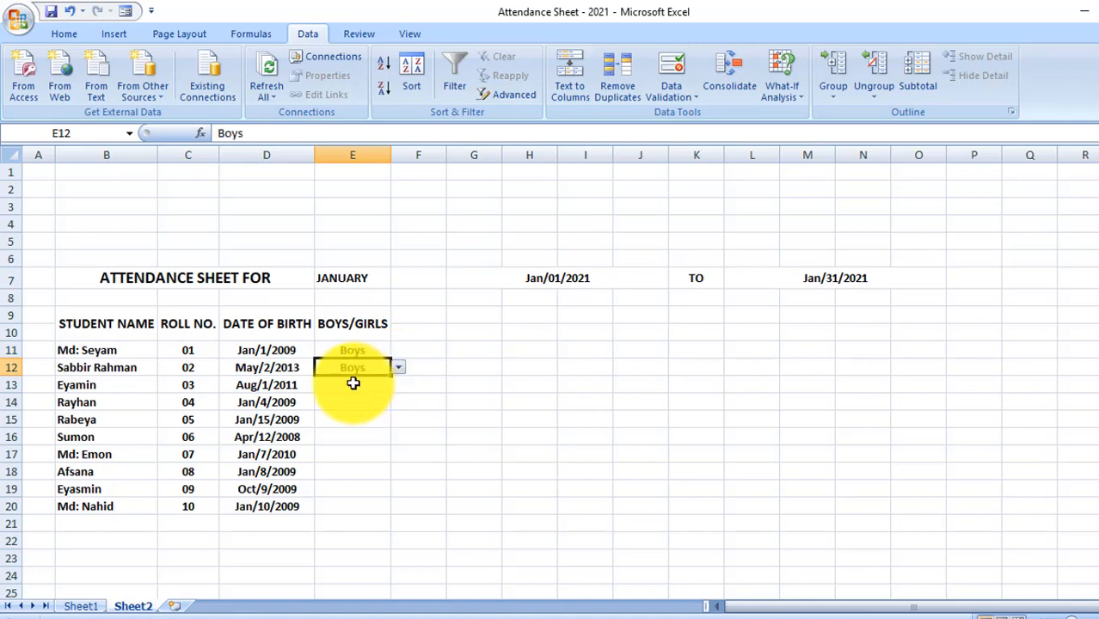
- Choose Girls in E13, Boys in E14 and Girls in E15 from the dropdown lists for roll numbers 03 to 05
{"action": "left_click", "coordinate": [349, 387]}
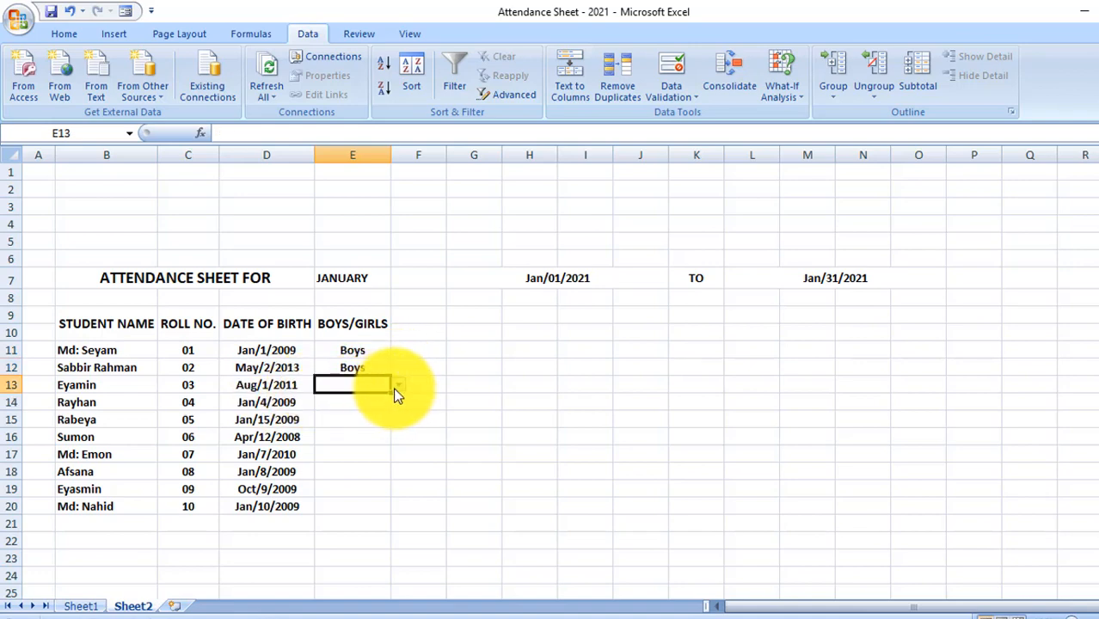
{"action": "left_click", "coordinate": [398, 389]}
{"action": "left_click", "coordinate": [347, 411]}
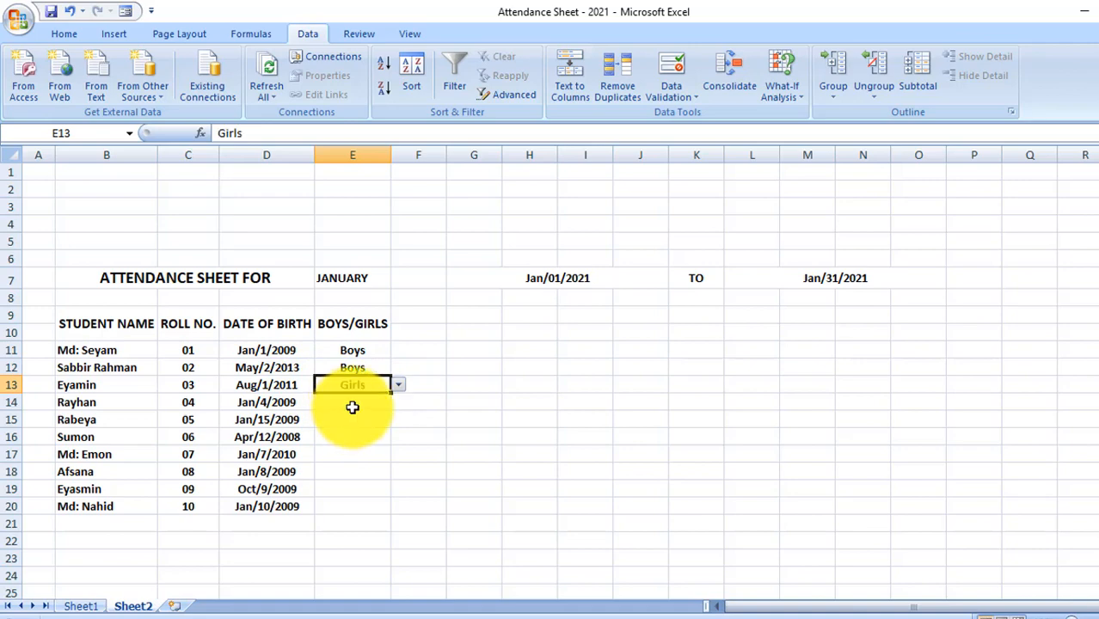
{"action": "left_click", "coordinate": [352, 406]}
{"action": "left_click", "coordinate": [398, 402]}
{"action": "left_click", "coordinate": [363, 418]}
{"action": "left_click", "coordinate": [378, 422]}
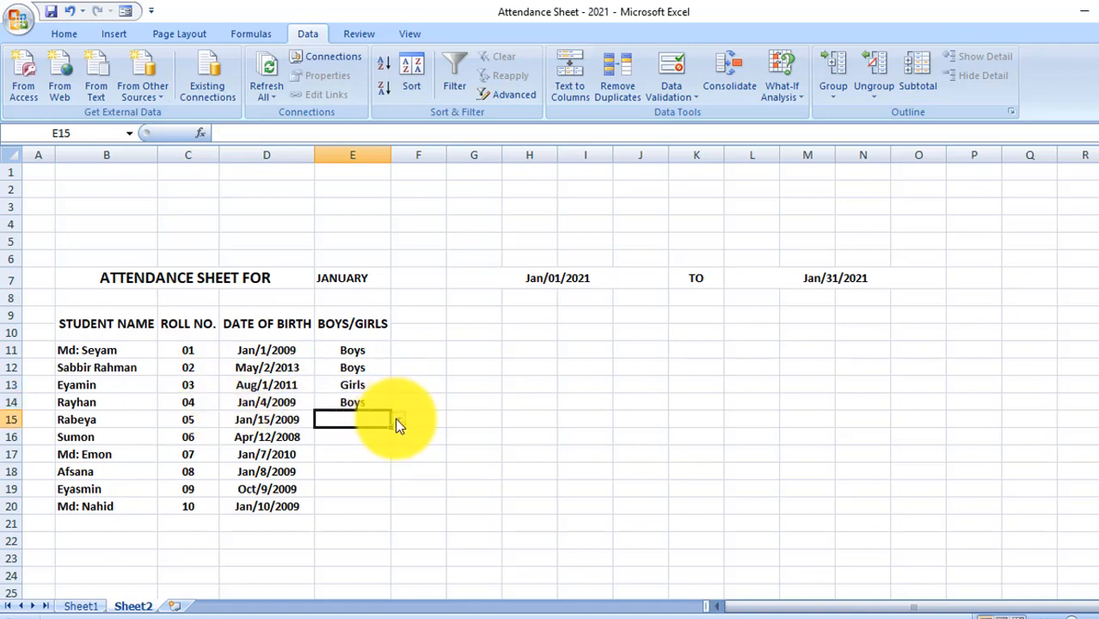
{"action": "left_click", "coordinate": [398, 421]}
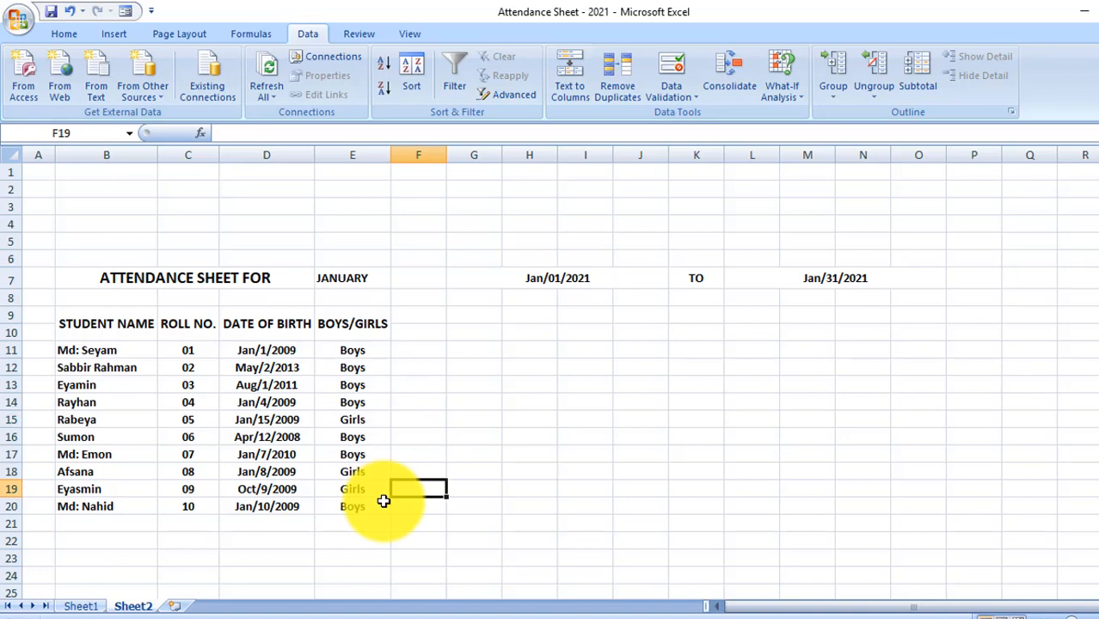
- Choose Boys from the dropdown list for roll number 10 in cell E20
{"action": "left_click", "coordinate": [381, 506]}
{"action": "left_click", "coordinate": [398, 507]}
{"action": "left_click", "coordinate": [352, 520]}
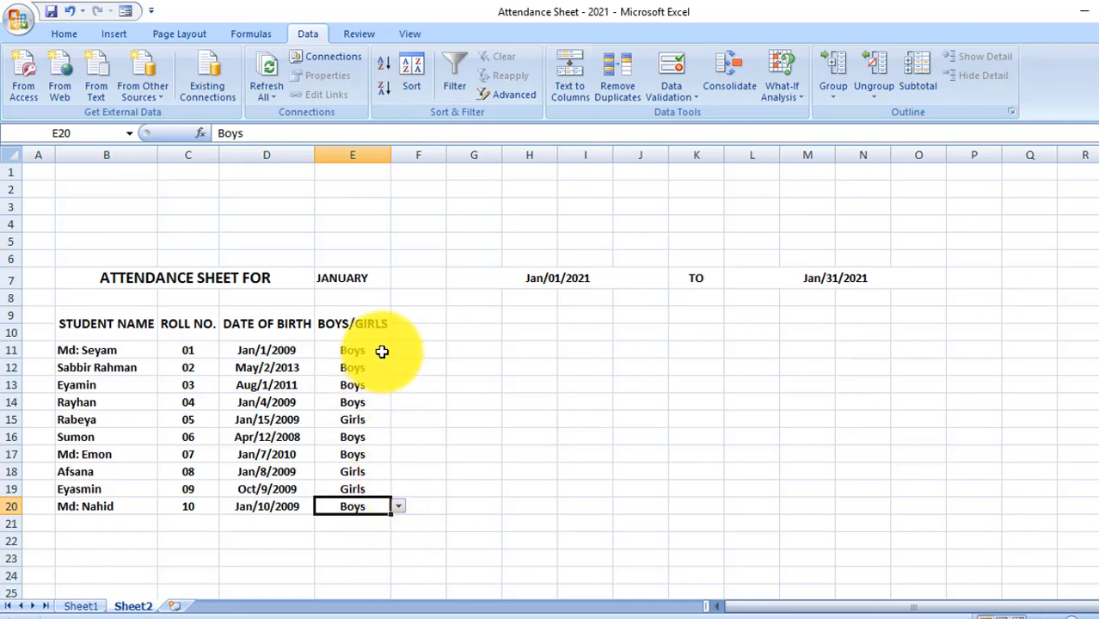
- Enter the formula =G7 in cell F10 to bring in the month's start date as the first date heading
{"action": "left_click", "coordinate": [421, 332]}
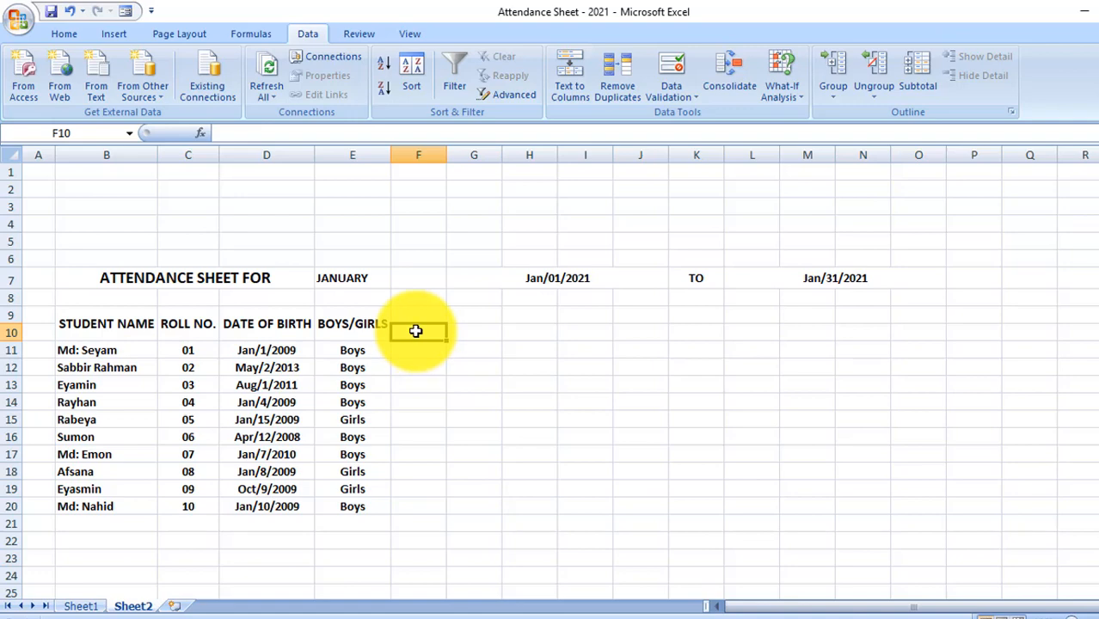
{"action": "type", "text": "="}
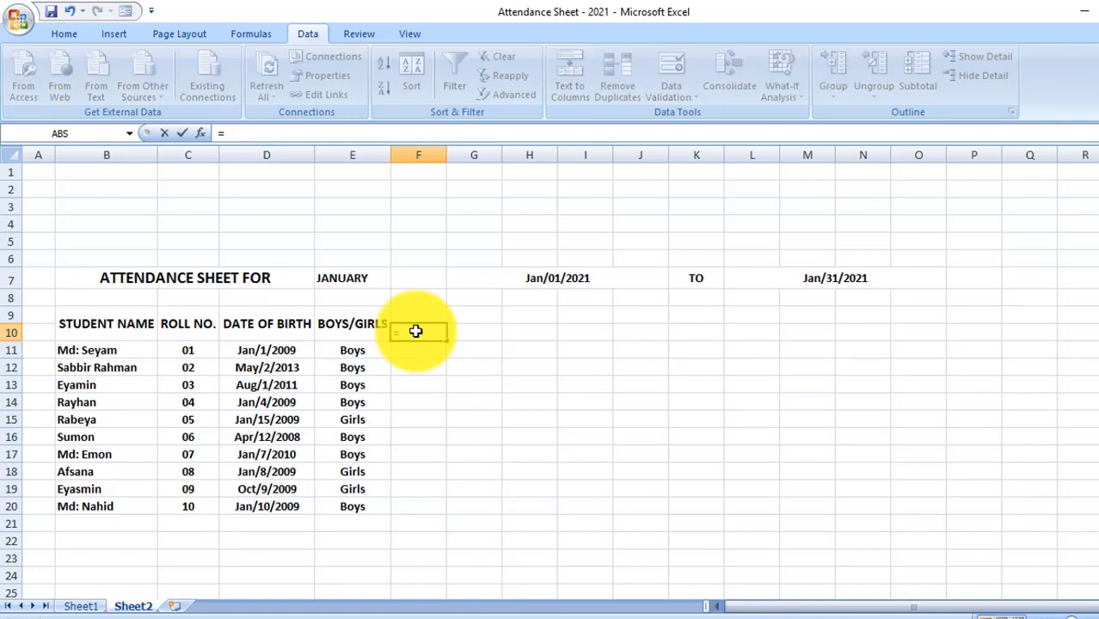
{"action": "left_click", "coordinate": [531, 278]}
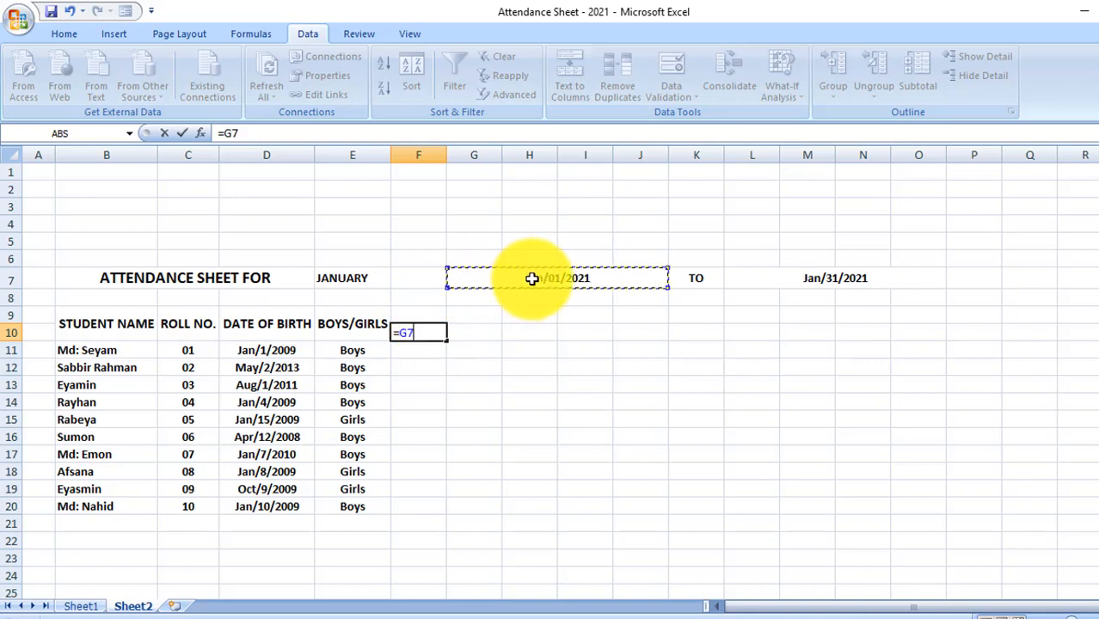
{"action": "key", "text": "Return"}
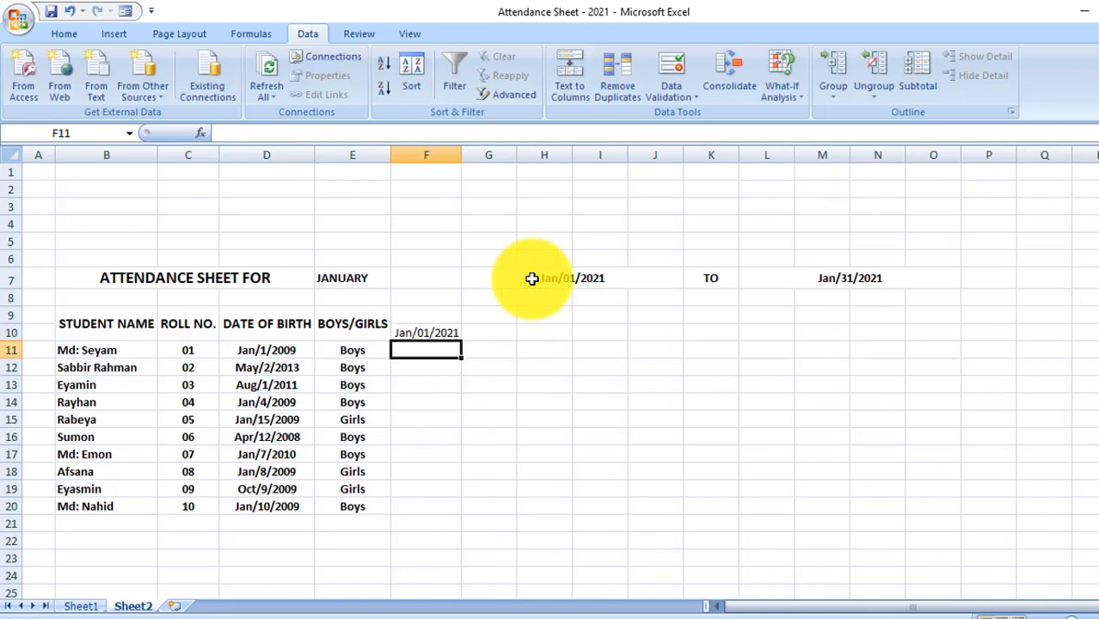
- Apply the custom number format d to the first date heading in cell F10 so only the day number is displayed
{"action": "left_click", "coordinate": [423, 335]}
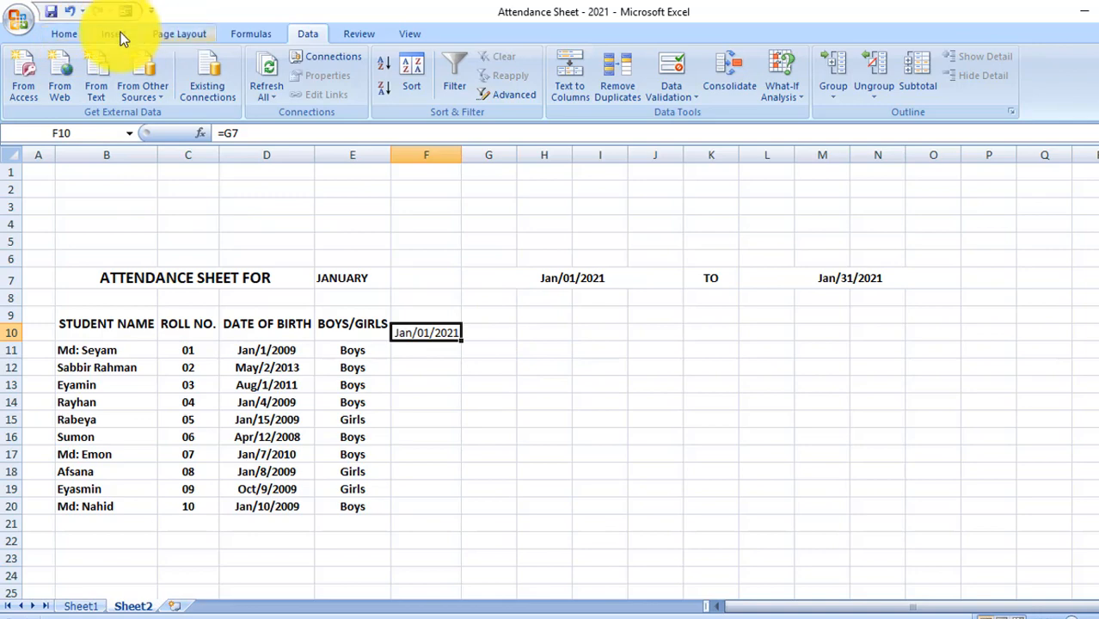
{"action": "left_click", "coordinate": [61, 35]}
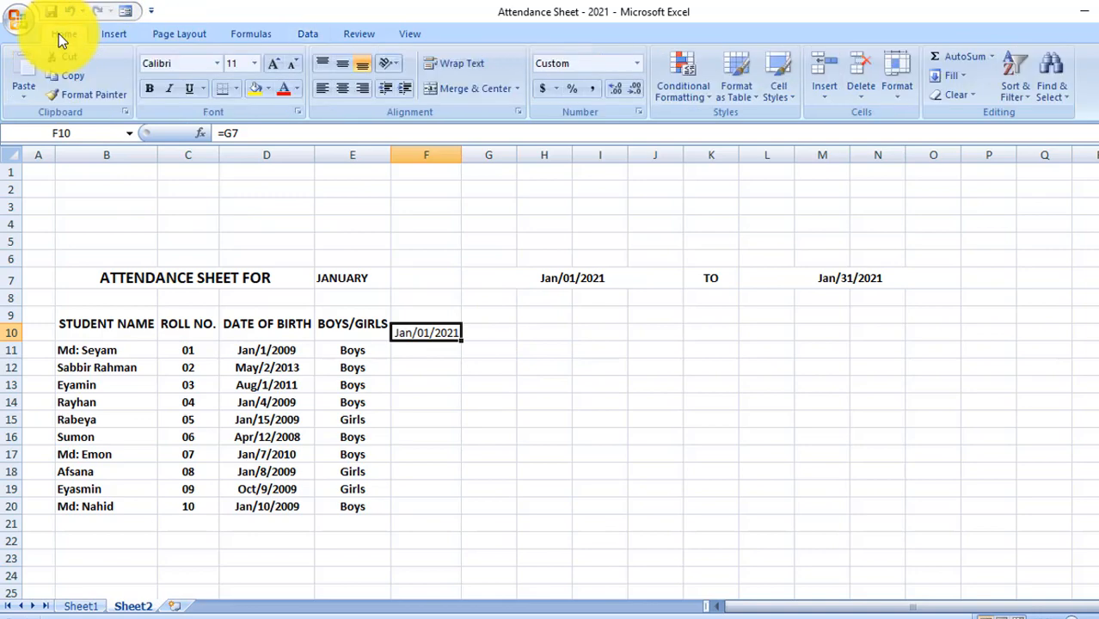
{"action": "left_click", "coordinate": [639, 111]}
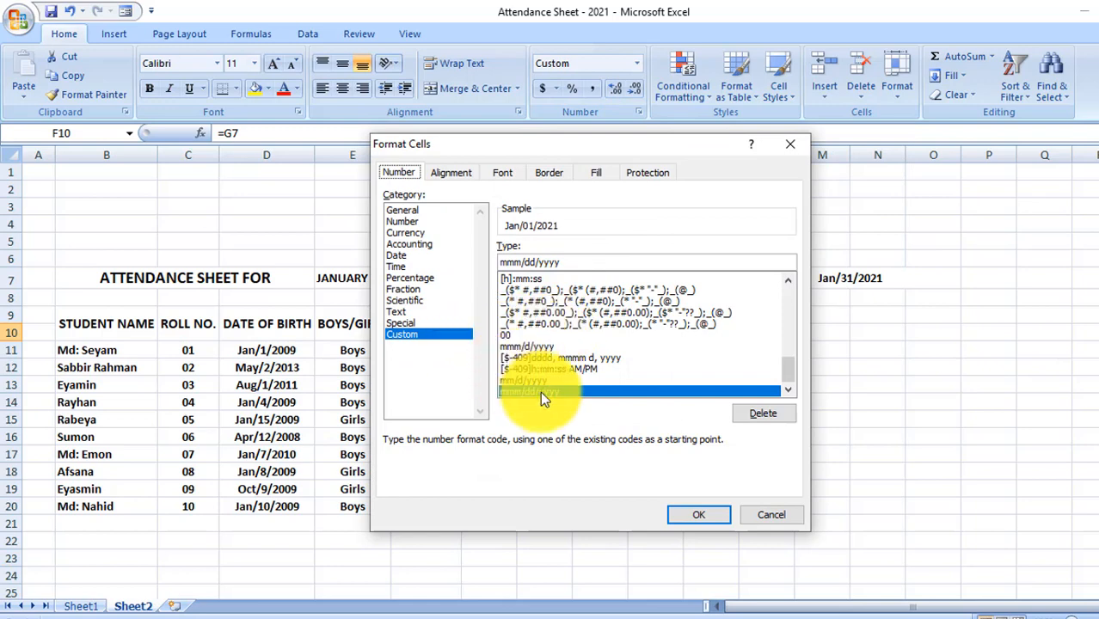
{"action": "left_click_drag", "start_coordinate": [623, 144], "coordinate": [706, 136]}
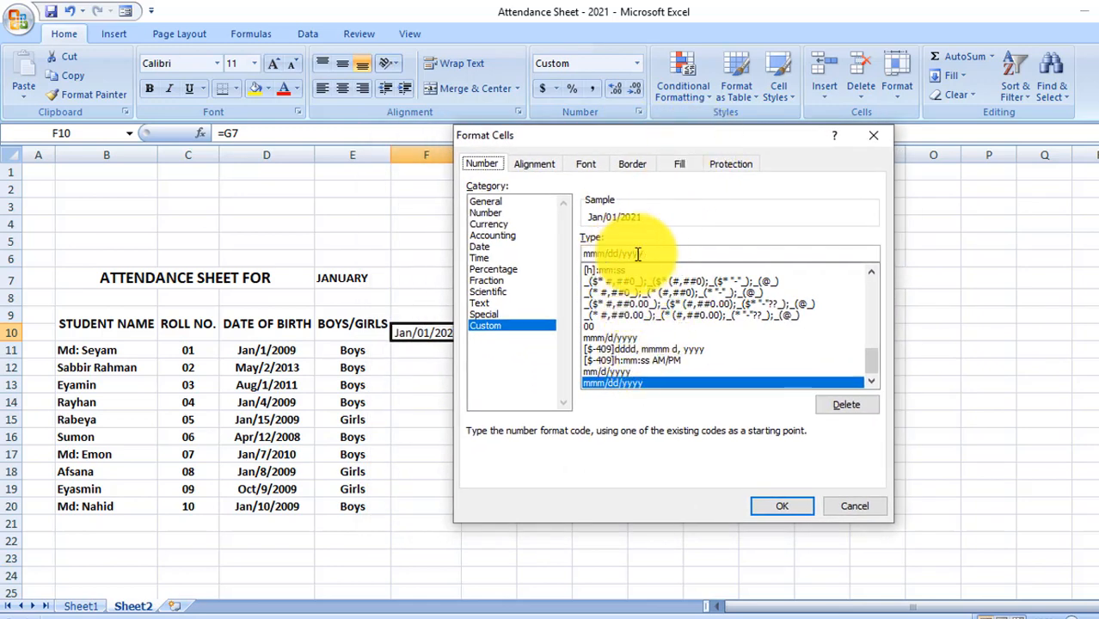
{"action": "left_click_drag", "start_coordinate": [647, 253], "coordinate": [575, 254]}
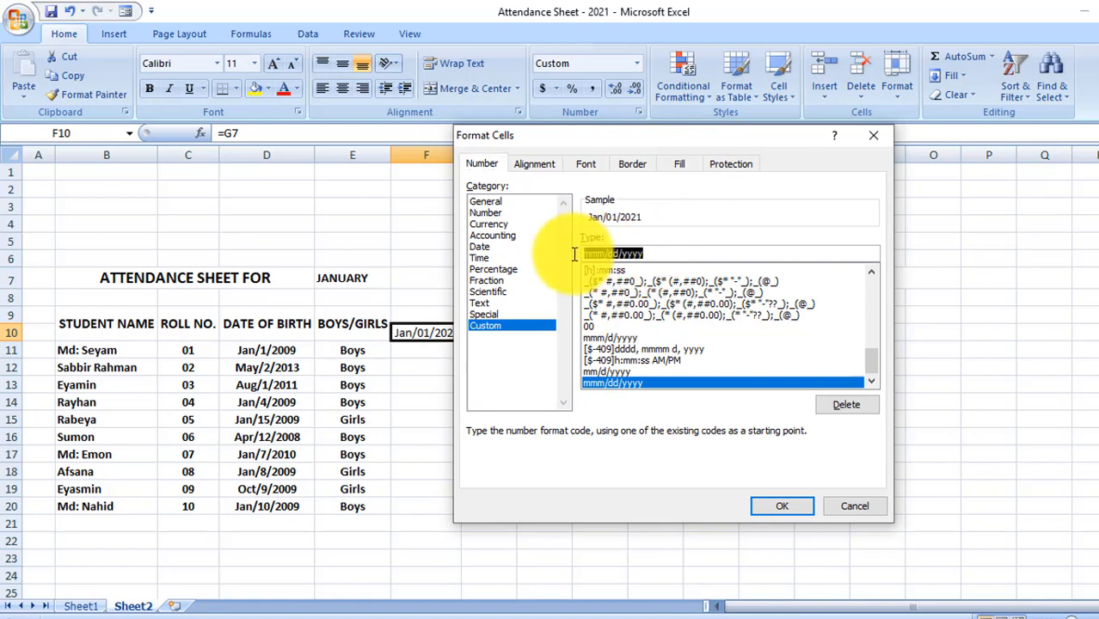
{"action": "type", "text": "d"}
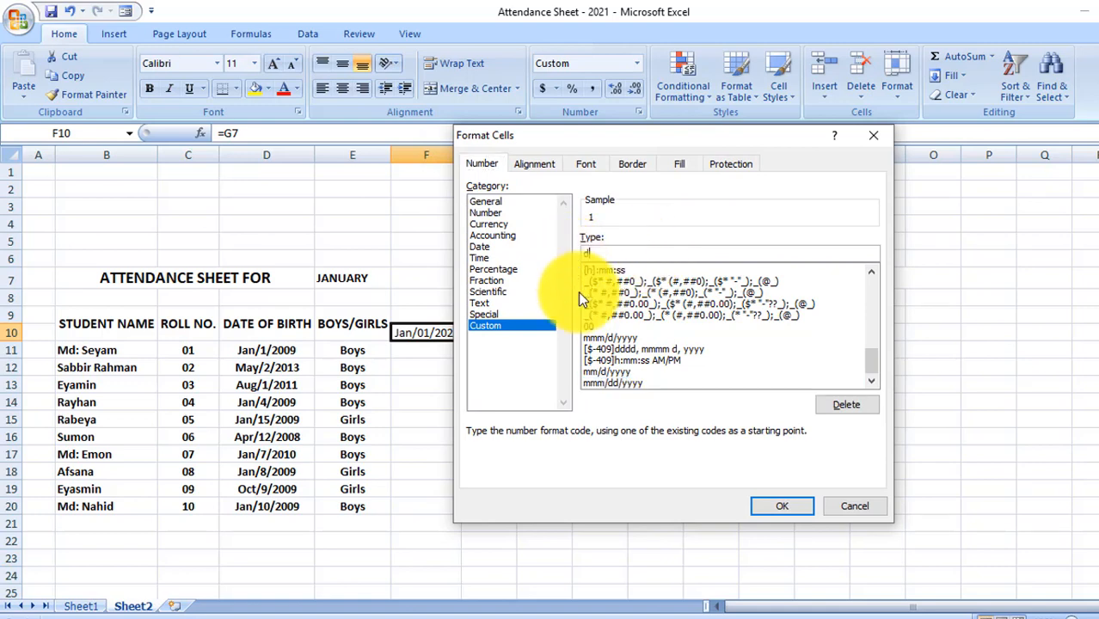
{"action": "left_click", "coordinate": [776, 506]}
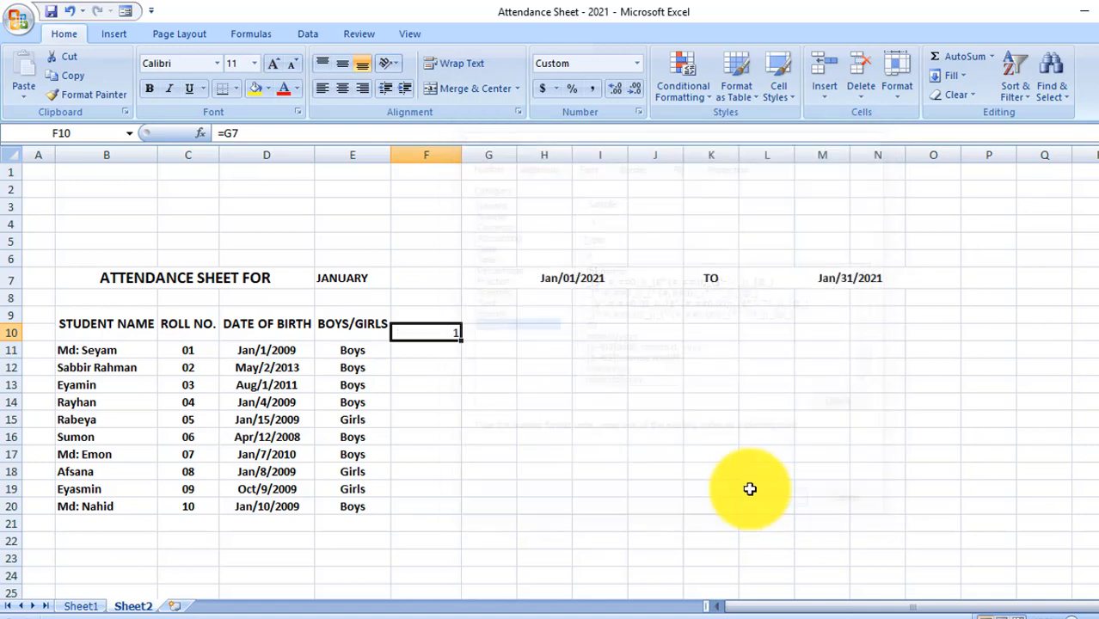
- Extend cell F10 into G10 to carry over its day-only format, and clear the copied formula from G10
{"action": "left_click", "coordinate": [466, 335]}
{"action": "left_click", "coordinate": [441, 336]}
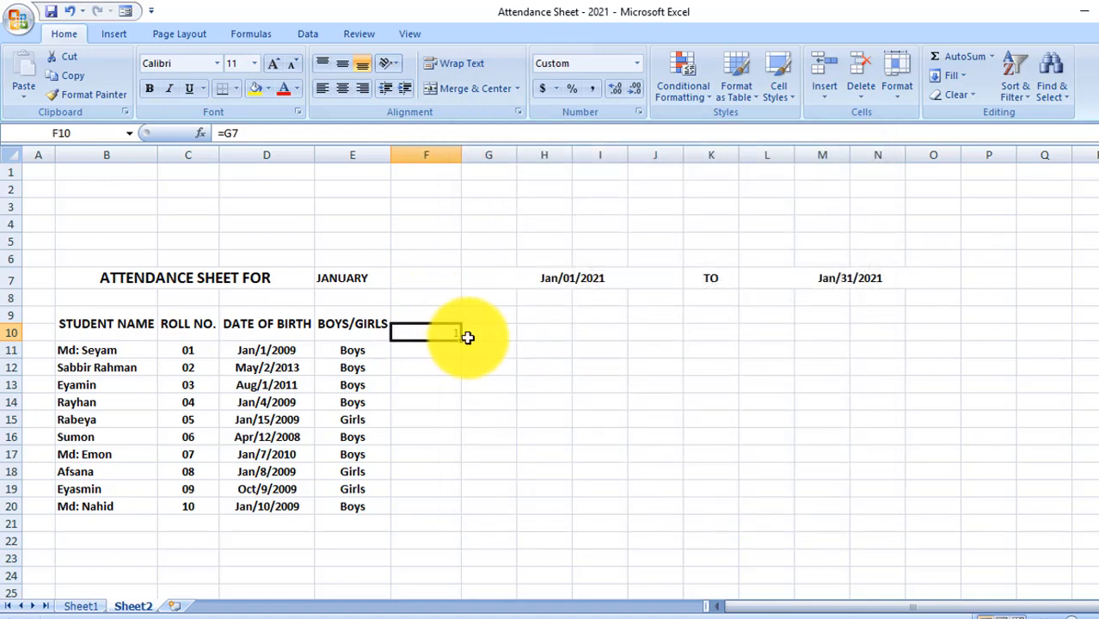
{"action": "left_click_drag", "start_coordinate": [462, 341], "coordinate": [519, 334]}
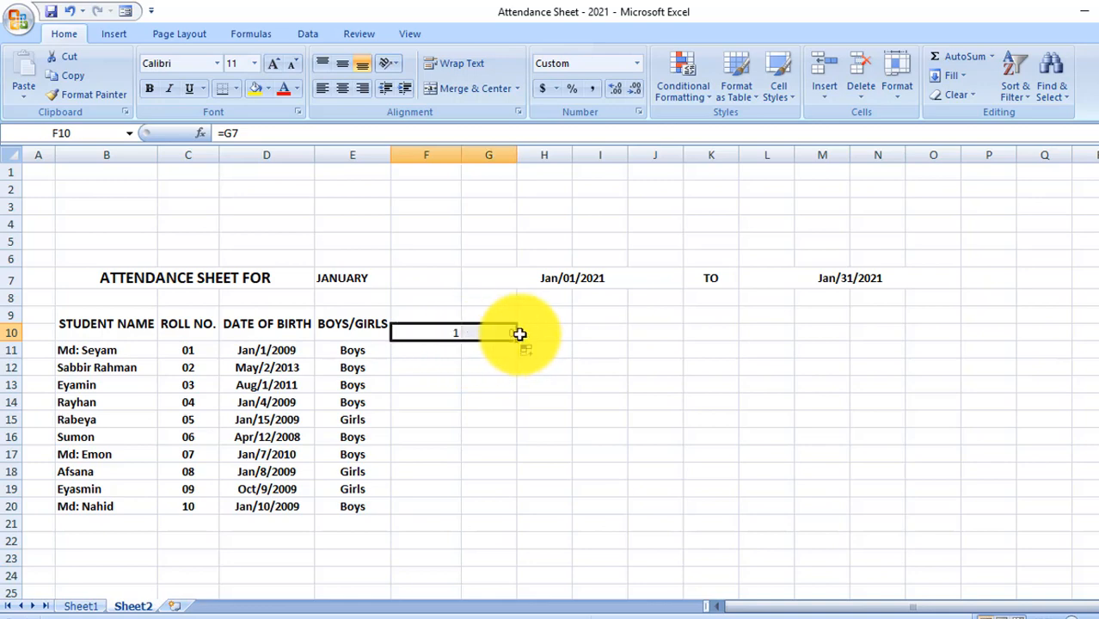
{"action": "left_click", "coordinate": [550, 336]}
{"action": "left_click", "coordinate": [489, 332]}
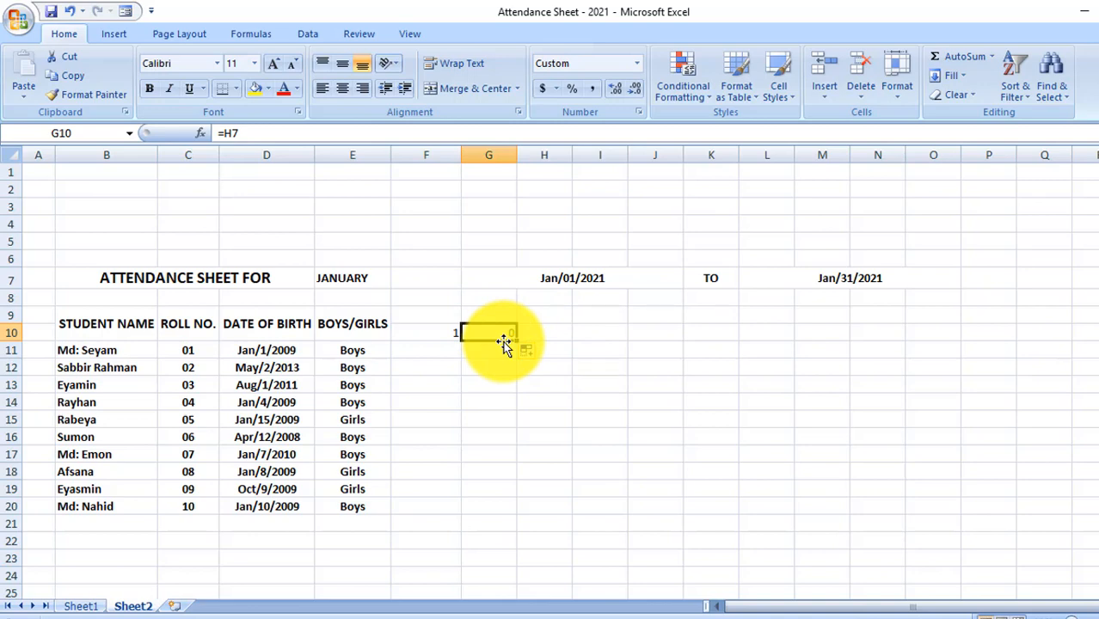
{"action": "double_click", "coordinate": [505, 344]}
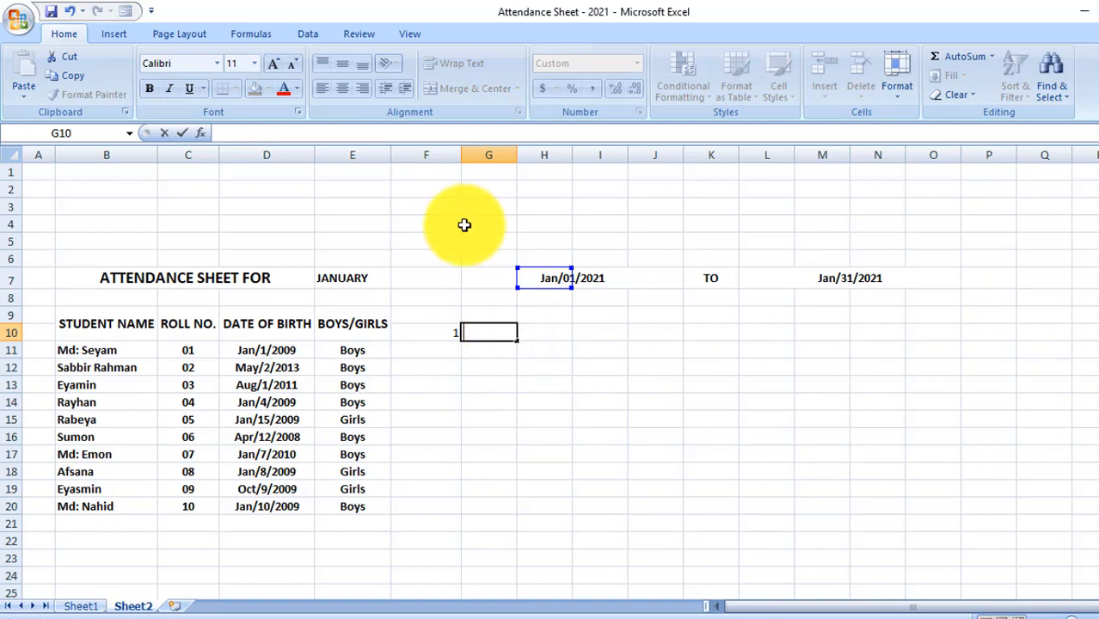
{"action": "left_click", "coordinate": [527, 335]}
- Begin an IF formula in cell G10 with the logical test F10<L7, comparing the first date with the month's end date
{"action": "left_click", "coordinate": [480, 336]}
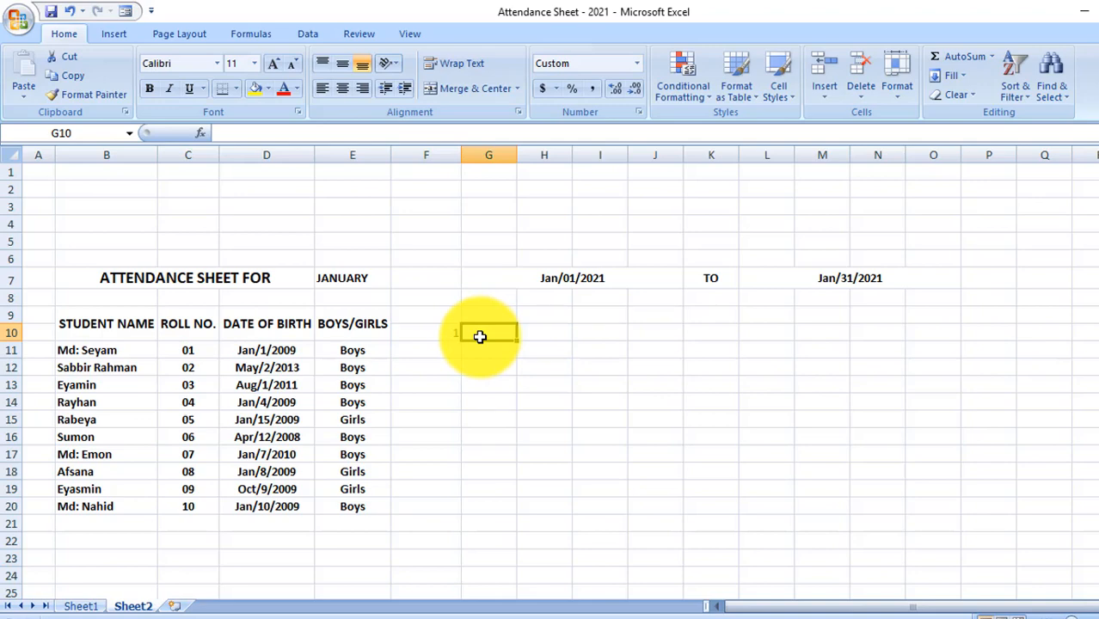
{"action": "type", "text": "="}
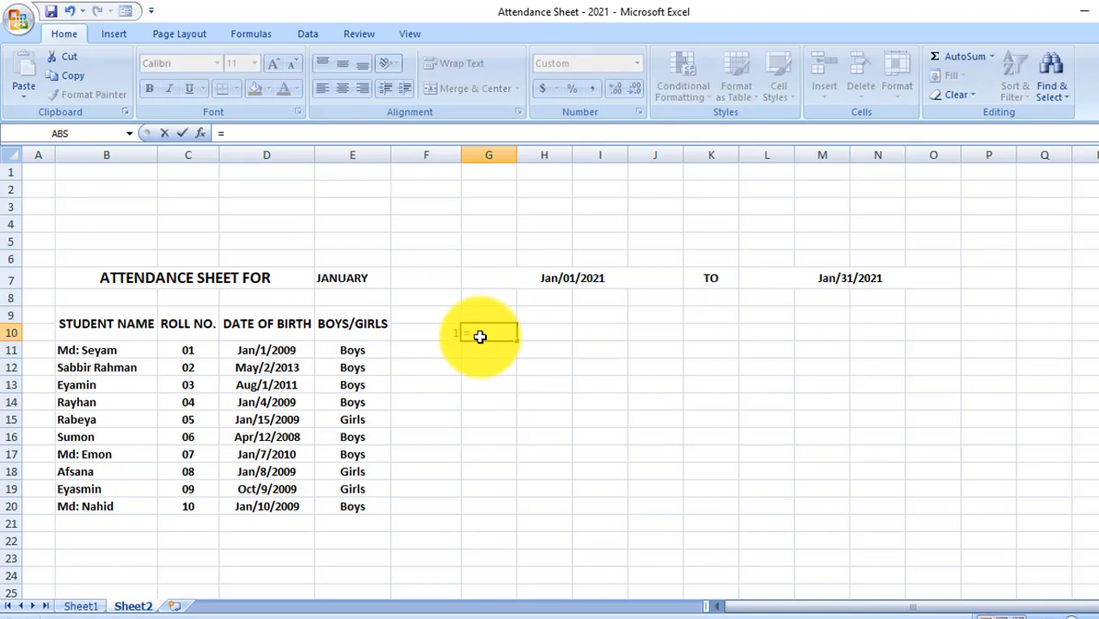
{"action": "type", "text": "if"}
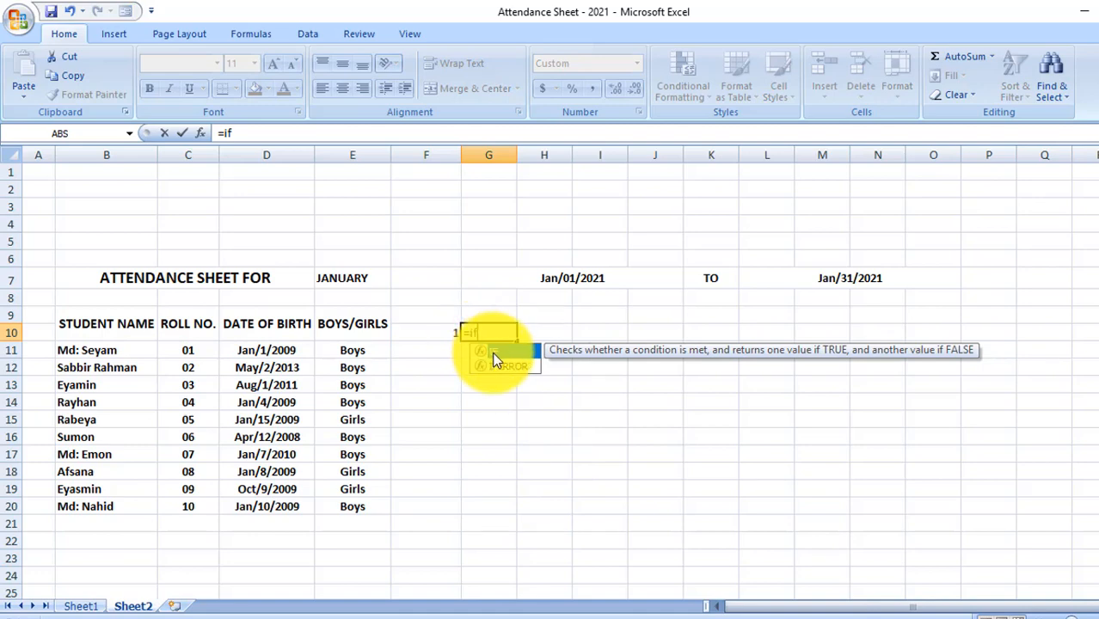
{"action": "double_click", "coordinate": [494, 354]}
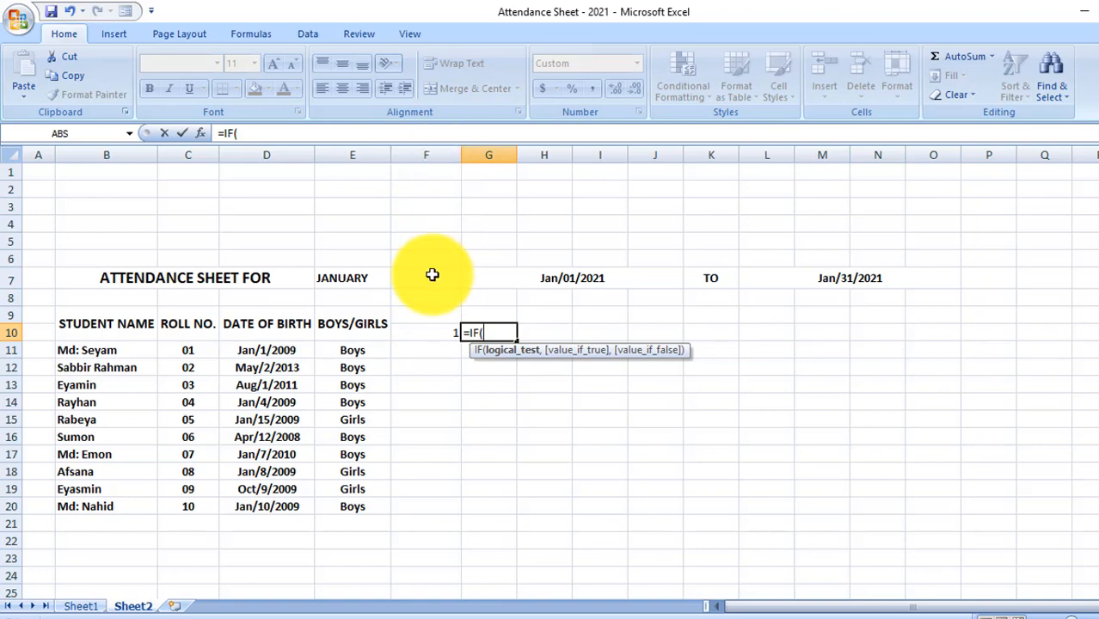
{"action": "left_click", "coordinate": [446, 334]}
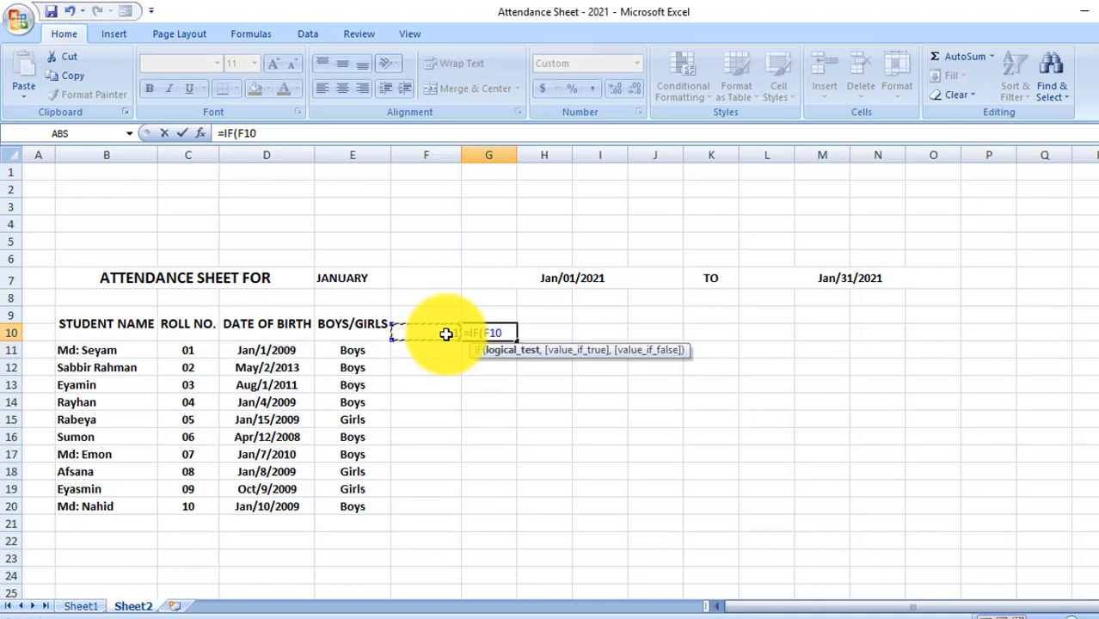
{"action": "type", "text": "<"}
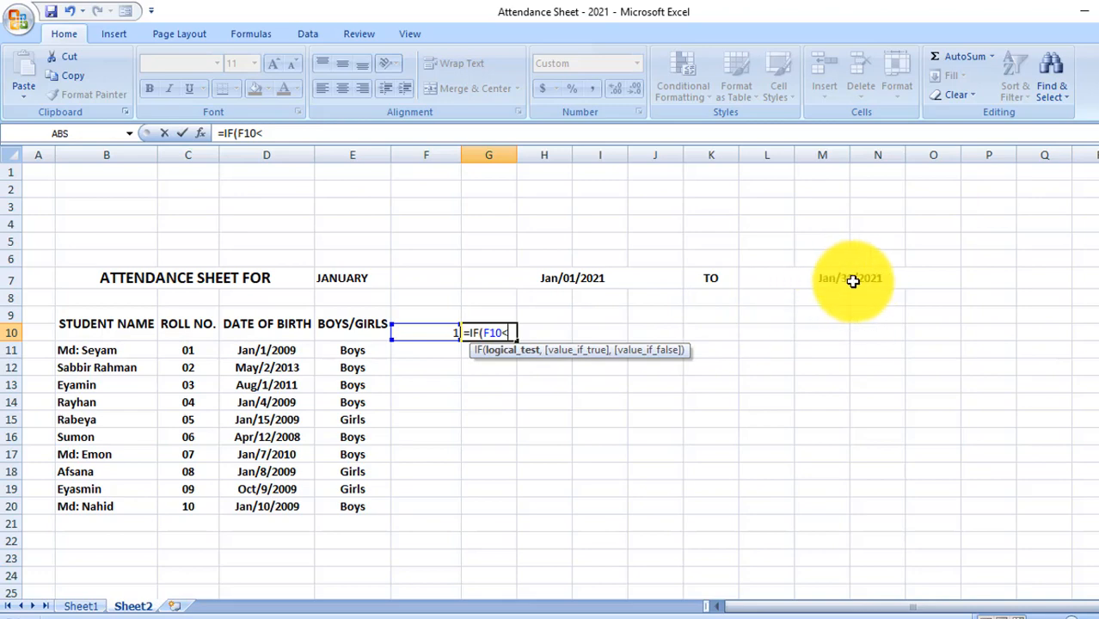
{"action": "left_click", "coordinate": [822, 281]}
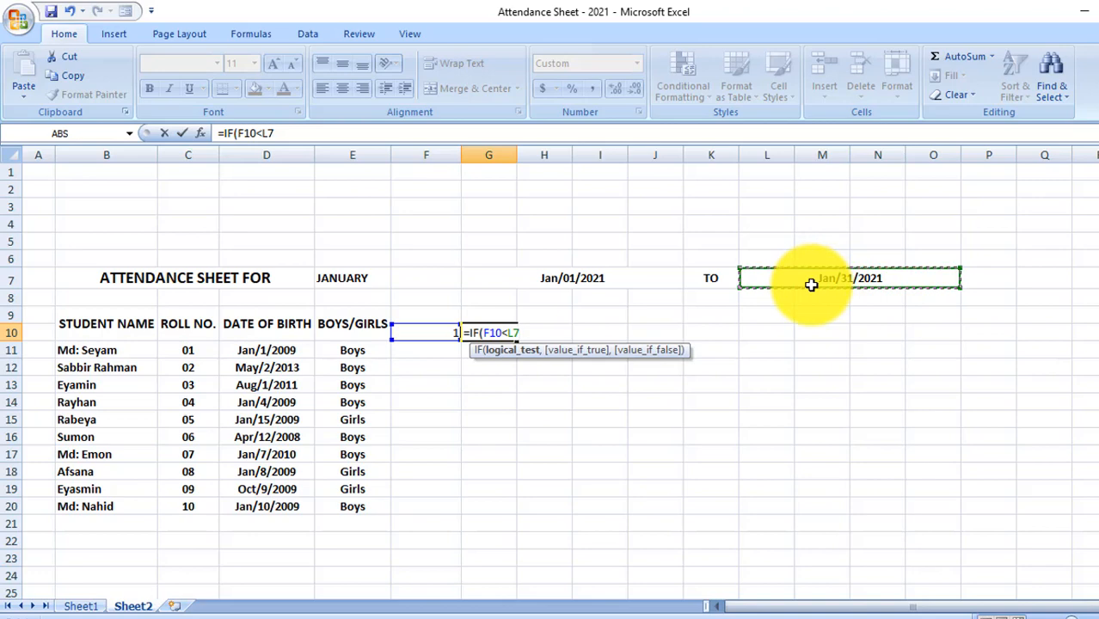
{"action": "type", "text": ","}
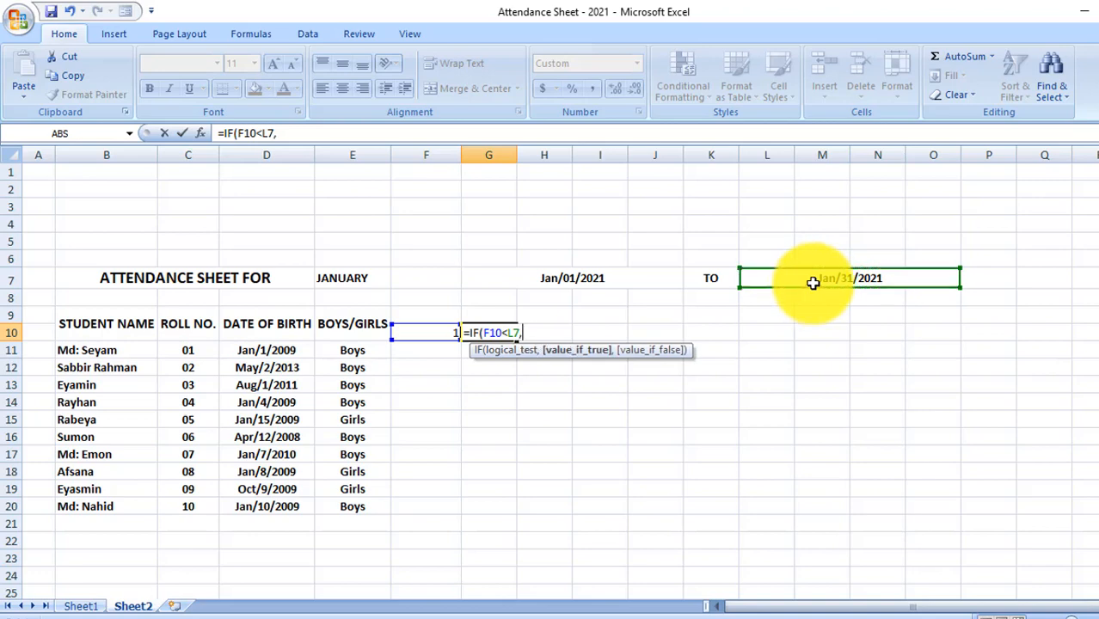
- Complete the formula in G10 as =IF(F10<$L7,F10+1," "), with the column reference to L7 made absolute
{"action": "left_click", "coordinate": [438, 333]}
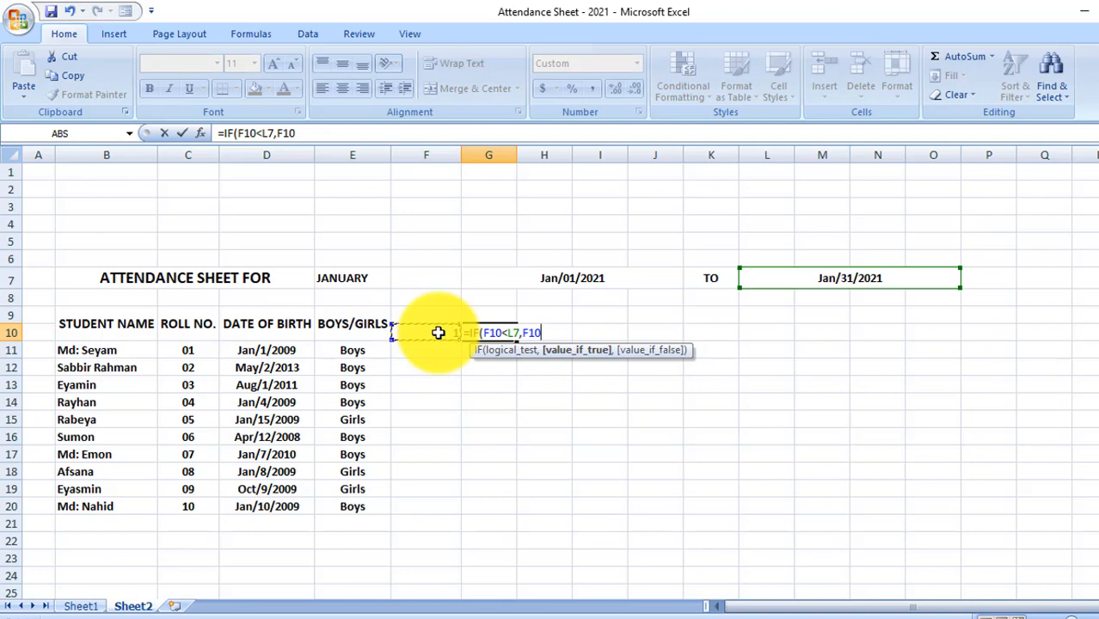
{"action": "type", "text": "+1"}
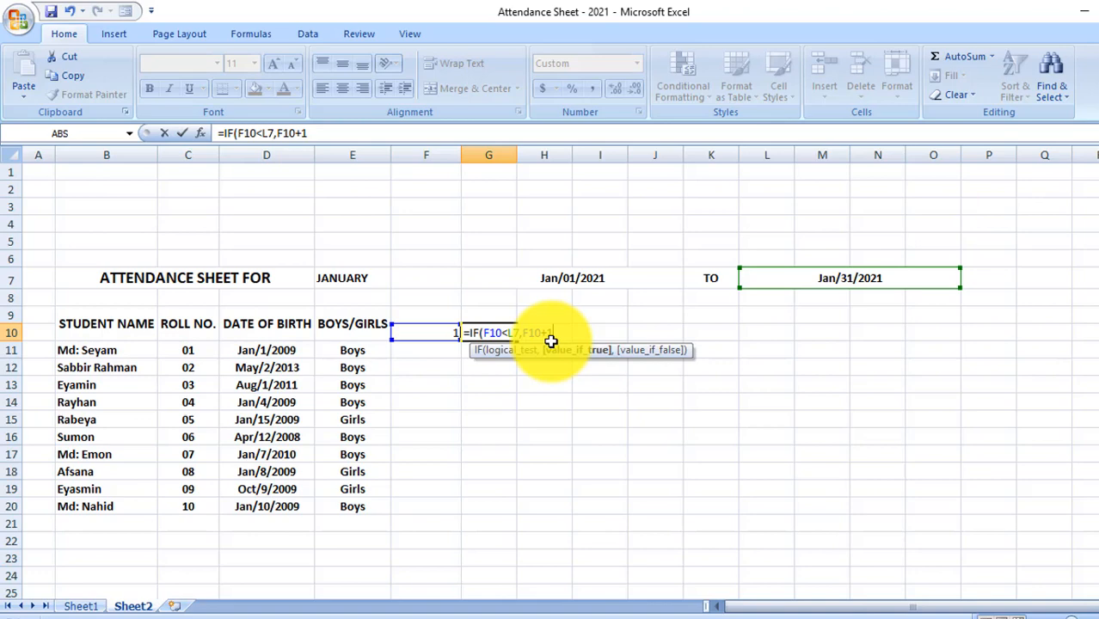
{"action": "type", "text": ","}
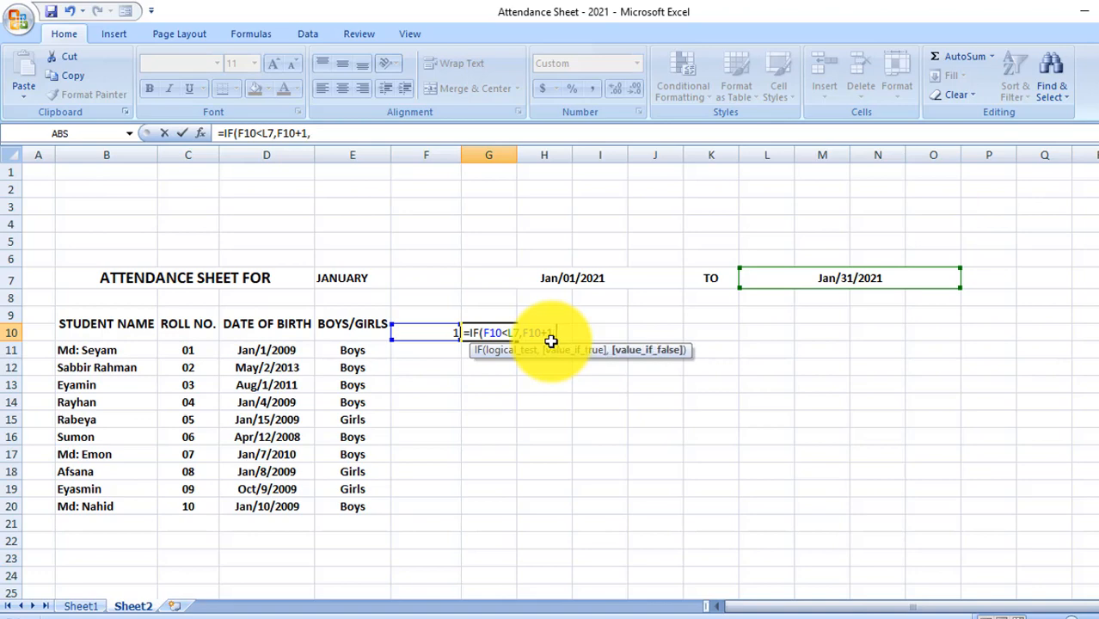
{"action": "type", "text": "\" \")"}
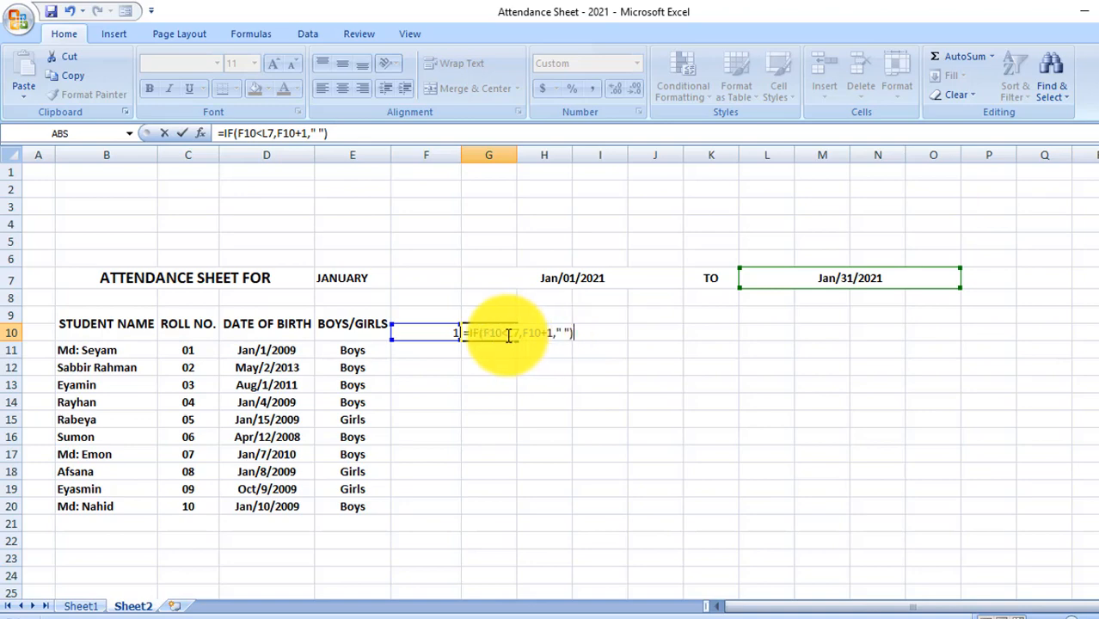
{"action": "left_click", "coordinate": [511, 335]}
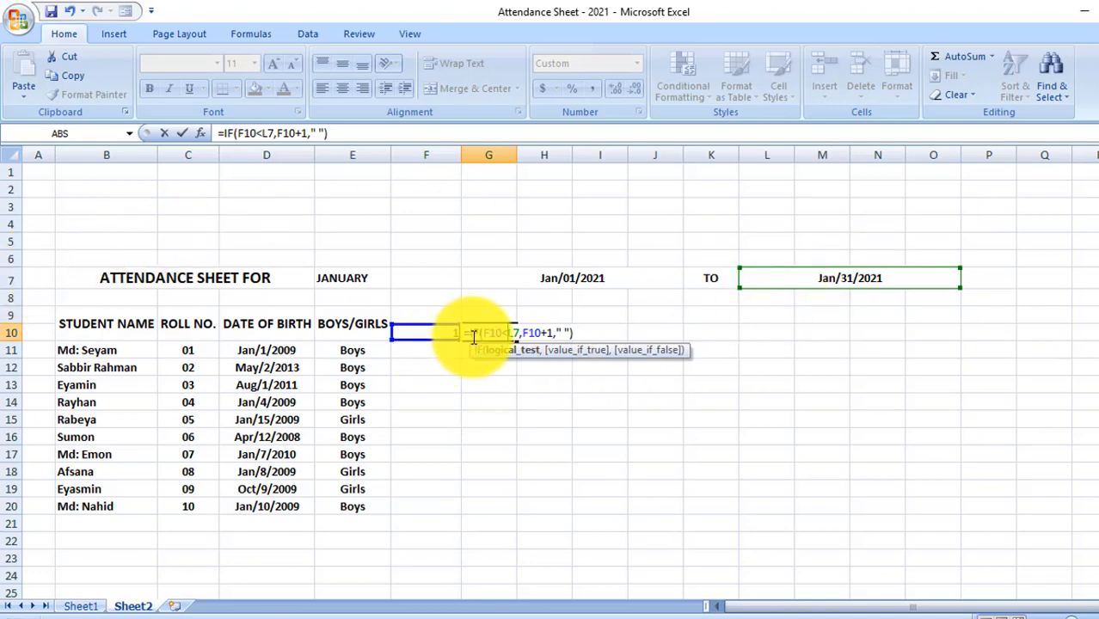
{"action": "type", "text": "$"}
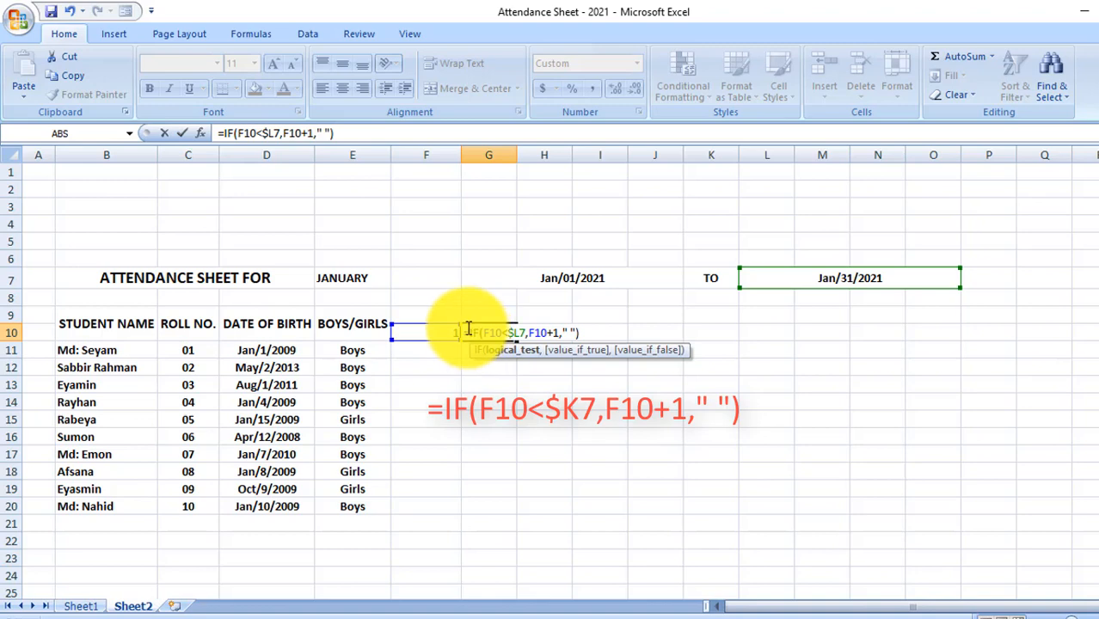
{"action": "key", "text": "Return"}
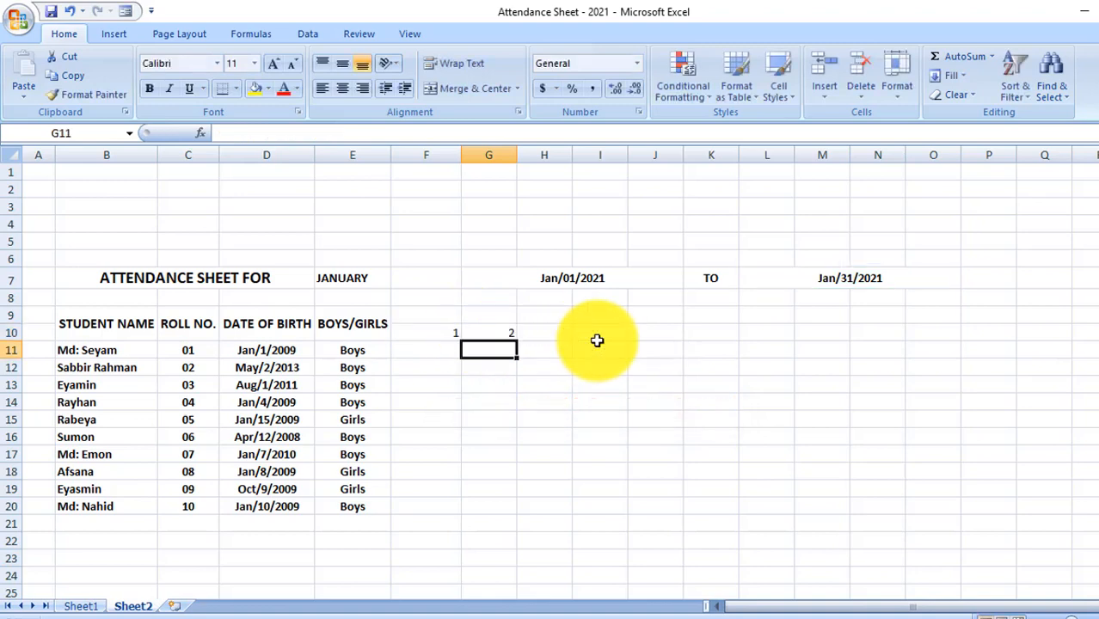
- Fill the G10 formula across row 10 through AJ10 to generate the remaining day headings of the month
{"action": "left_click", "coordinate": [452, 332]}
{"action": "left_click", "coordinate": [486, 333]}
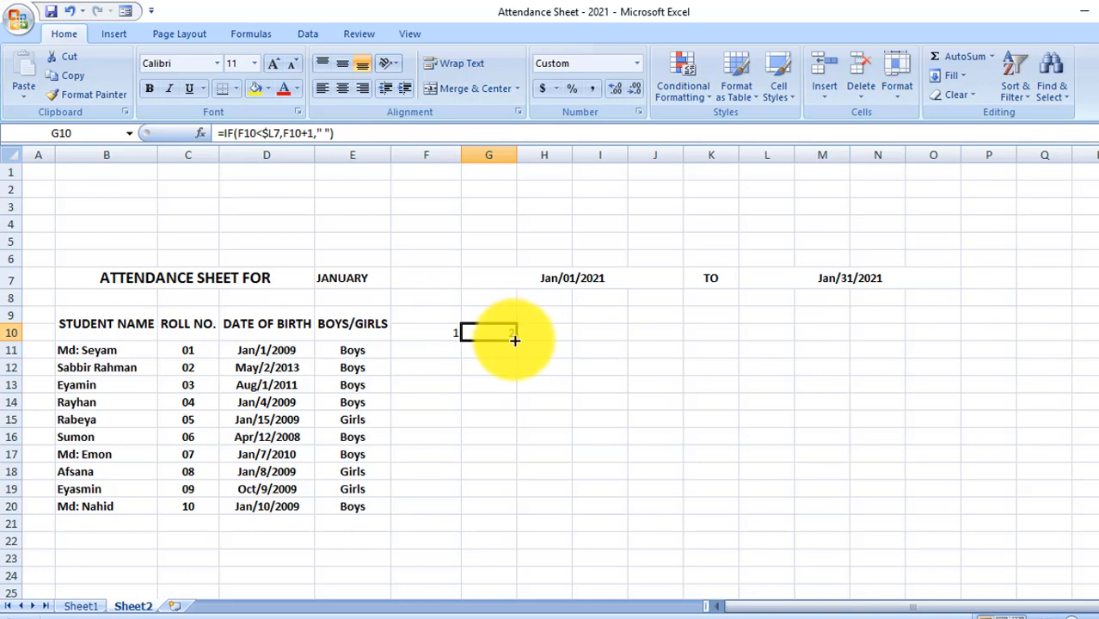
{"action": "left_click_drag", "start_coordinate": [514, 340], "coordinate": [1090, 348]}
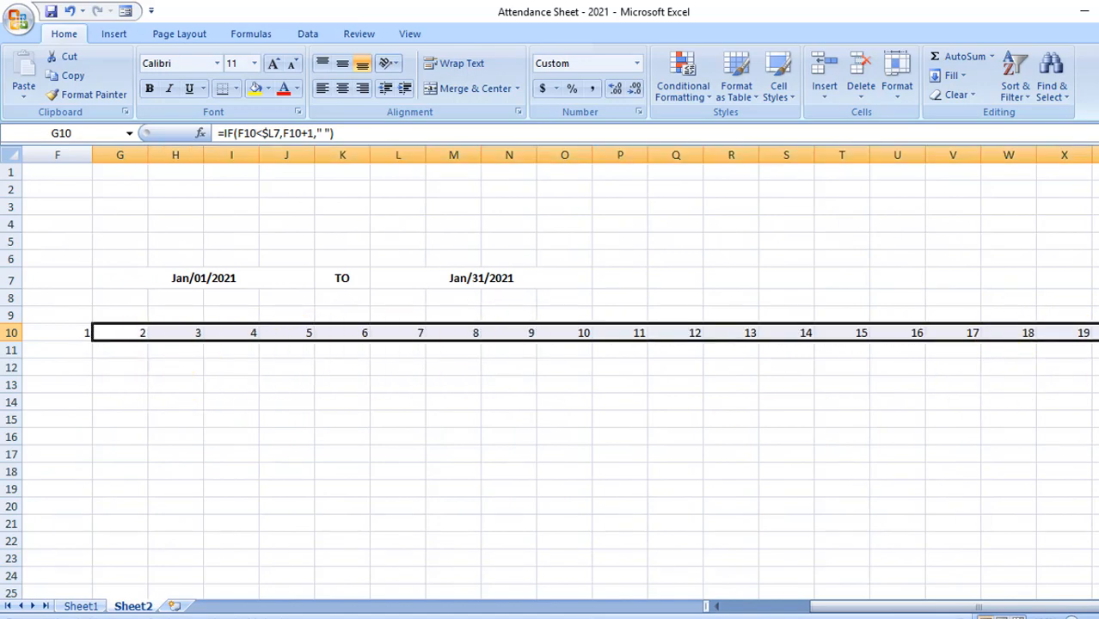
{"action": "mouse_move", "coordinate": [1098, 341]}
{"action": "left_mouse_down"}
{"action": "mouse_move", "coordinate": [625, 327]}
{"action": "mouse_move", "coordinate": [467, 340]}
{"action": "left_mouse_up"}
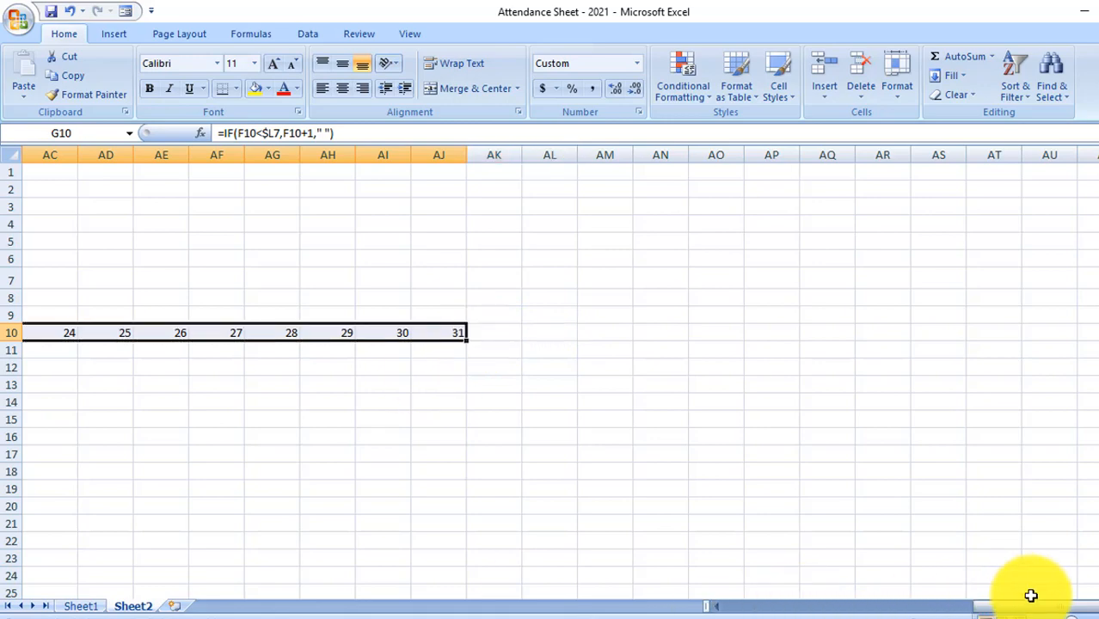
- Align the day headings in F10:AJ10 to the middle vertically and center them horizontally
{"action": "left_click_drag", "start_coordinate": [1038, 604], "coordinate": [809, 611]}
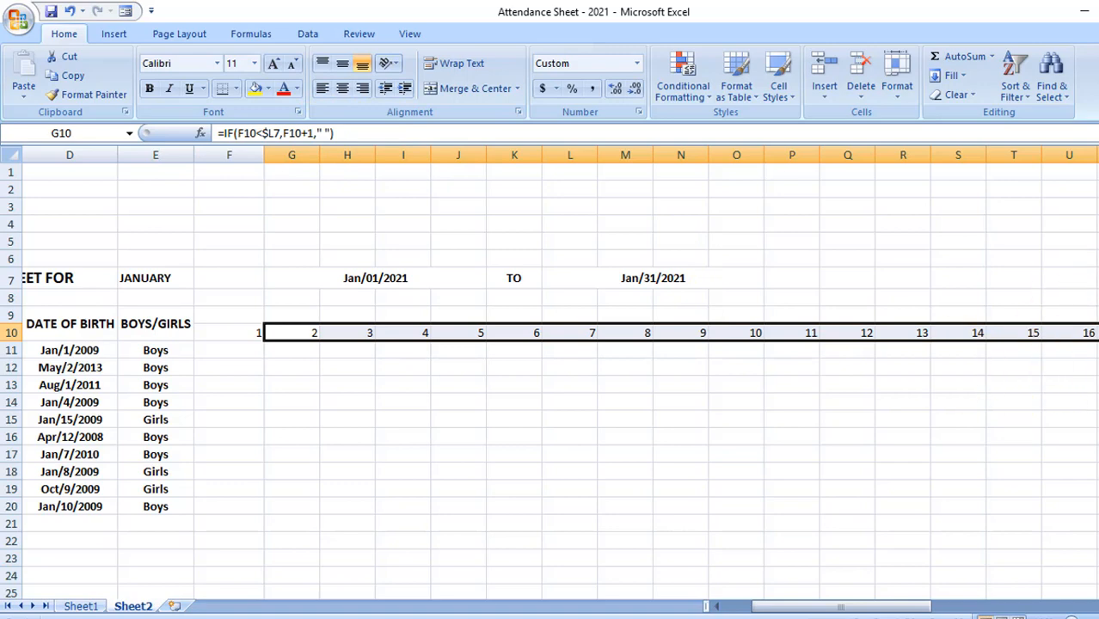
{"action": "left_click", "coordinate": [240, 333]}
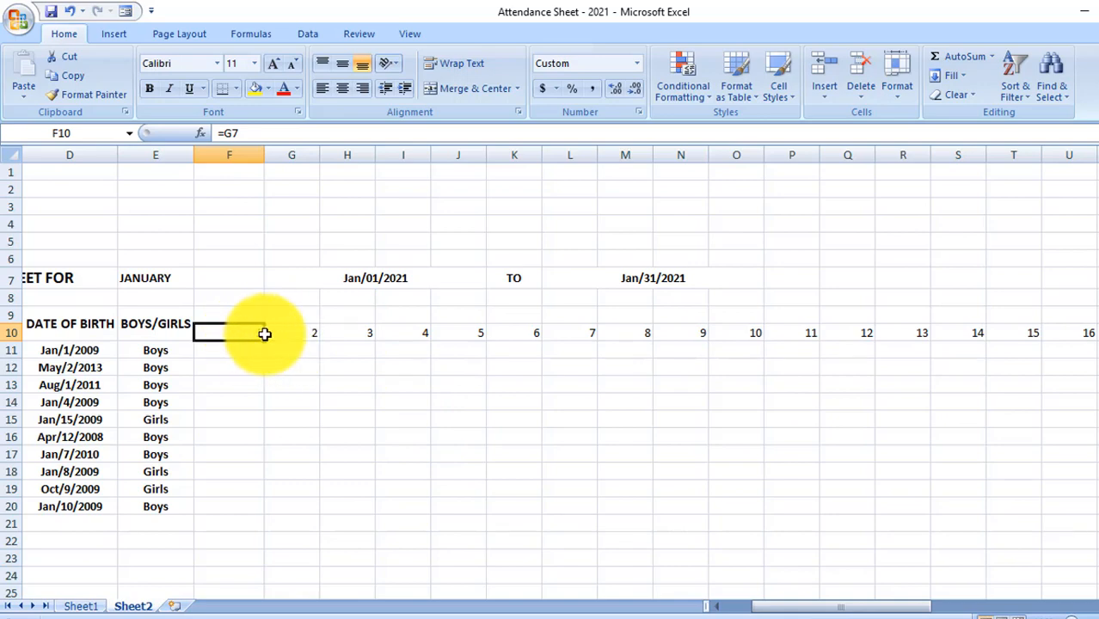
{"action": "left_click_drag", "start_coordinate": [264, 334], "coordinate": [1055, 333]}
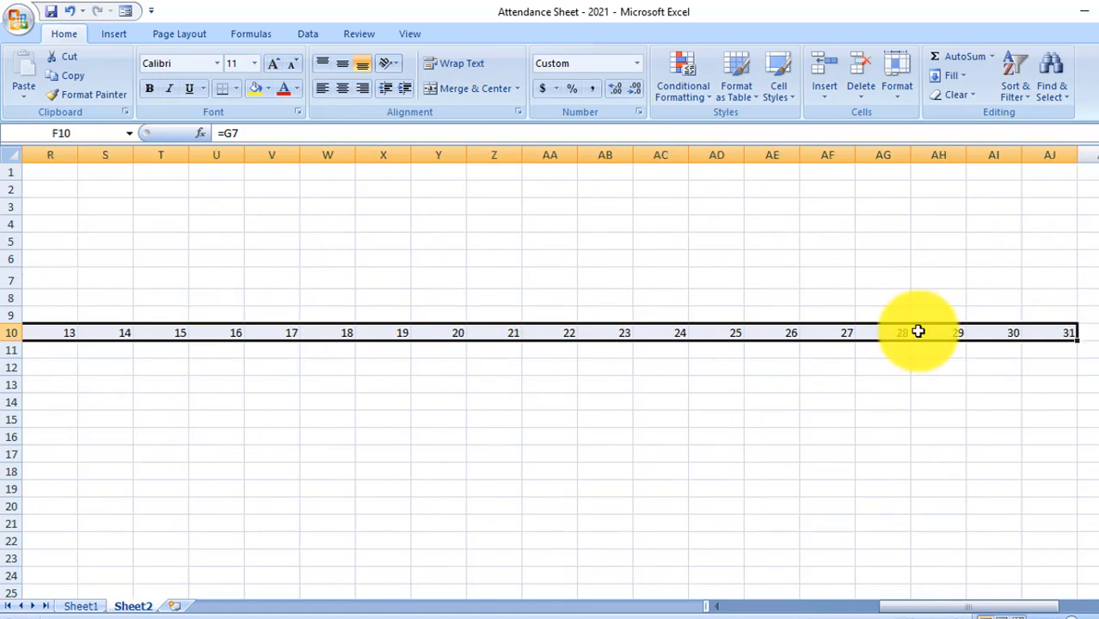
{"action": "left_click", "coordinate": [341, 67]}
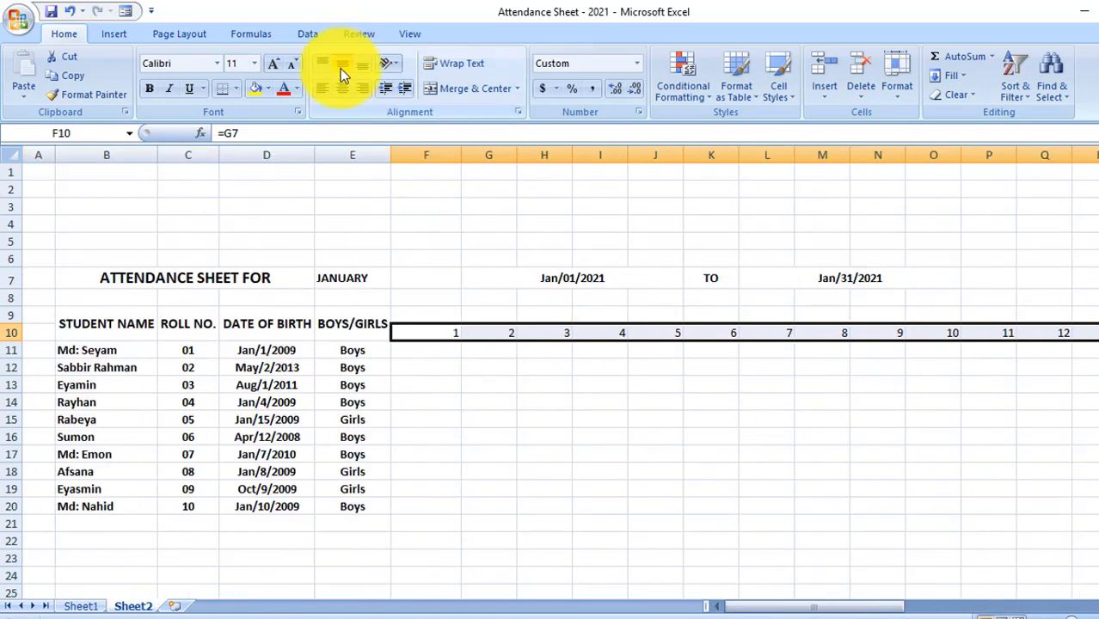
{"action": "left_click", "coordinate": [338, 86]}
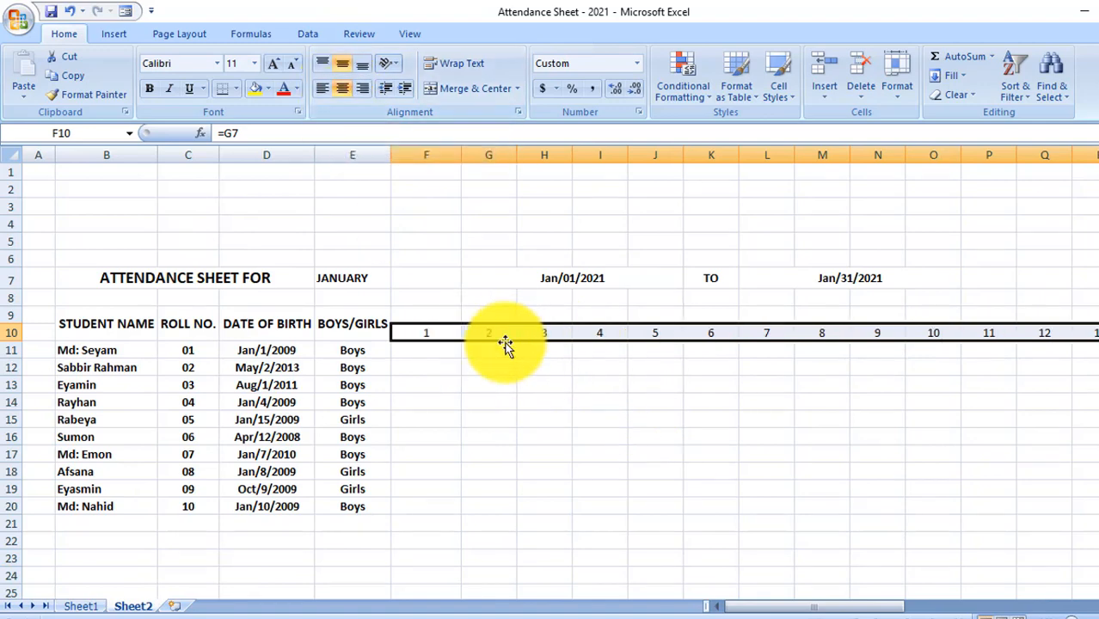
{"action": "left_click", "coordinate": [467, 354]}
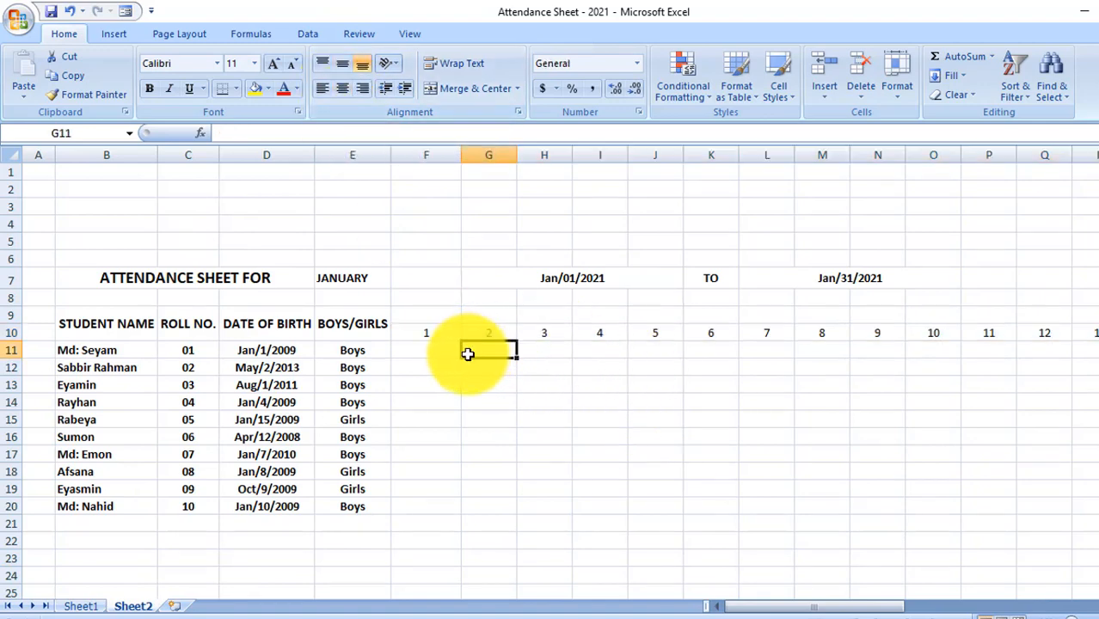
- Enter the formula =TEXT(F10,"ddd") in cell F9 to derive the weekday name from the first day heading
{"action": "left_click", "coordinate": [431, 317]}
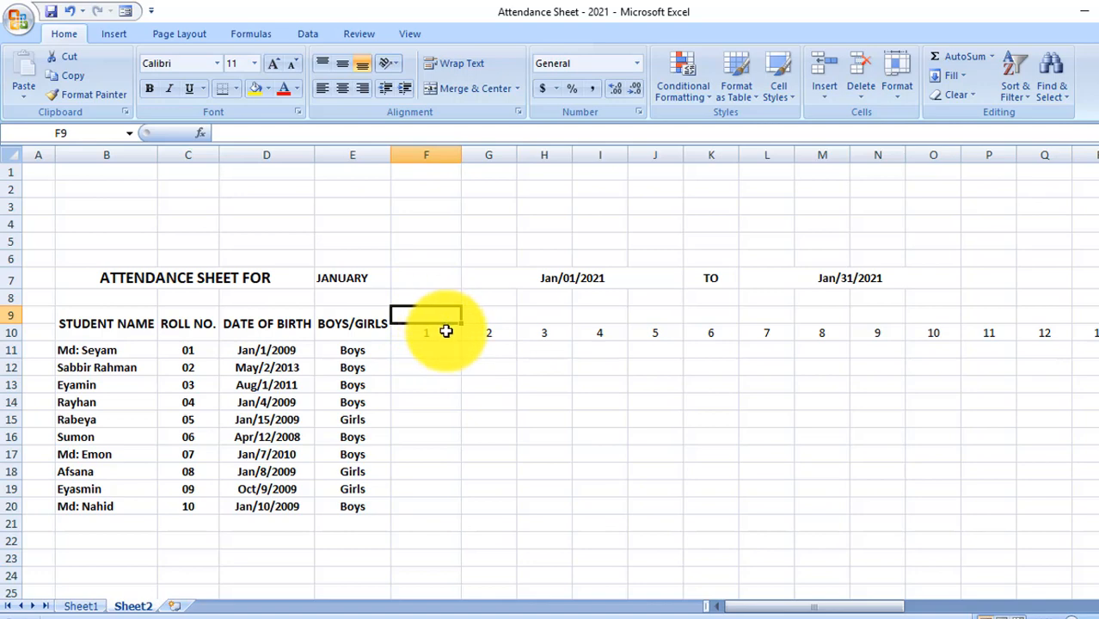
{"action": "left_click", "coordinate": [478, 316]}
{"action": "left_click", "coordinate": [431, 314]}
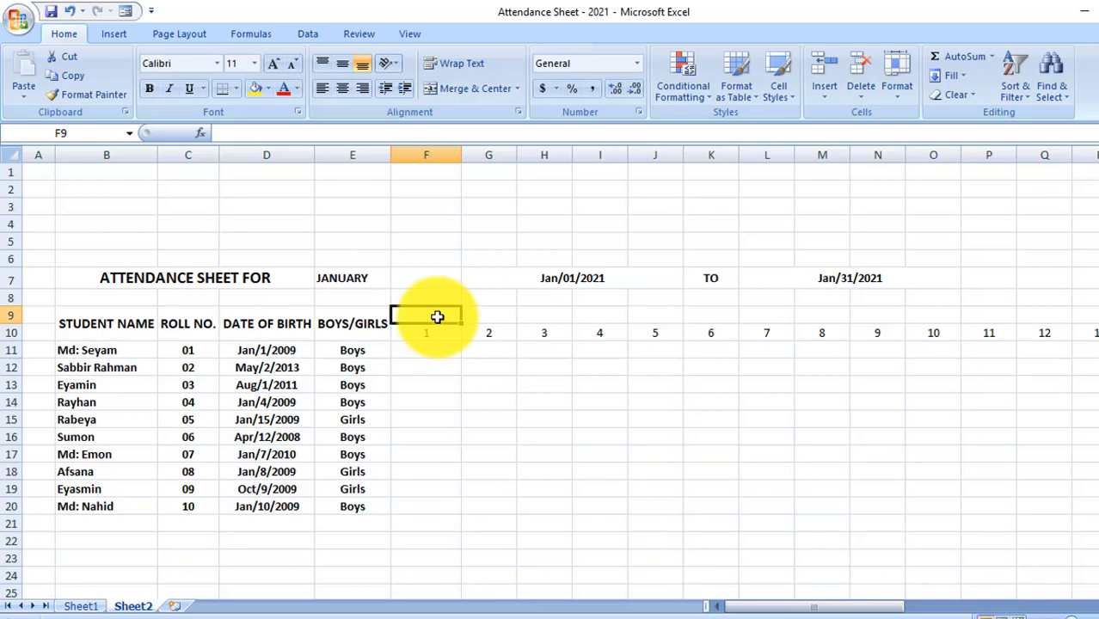
{"action": "type", "text": "="}
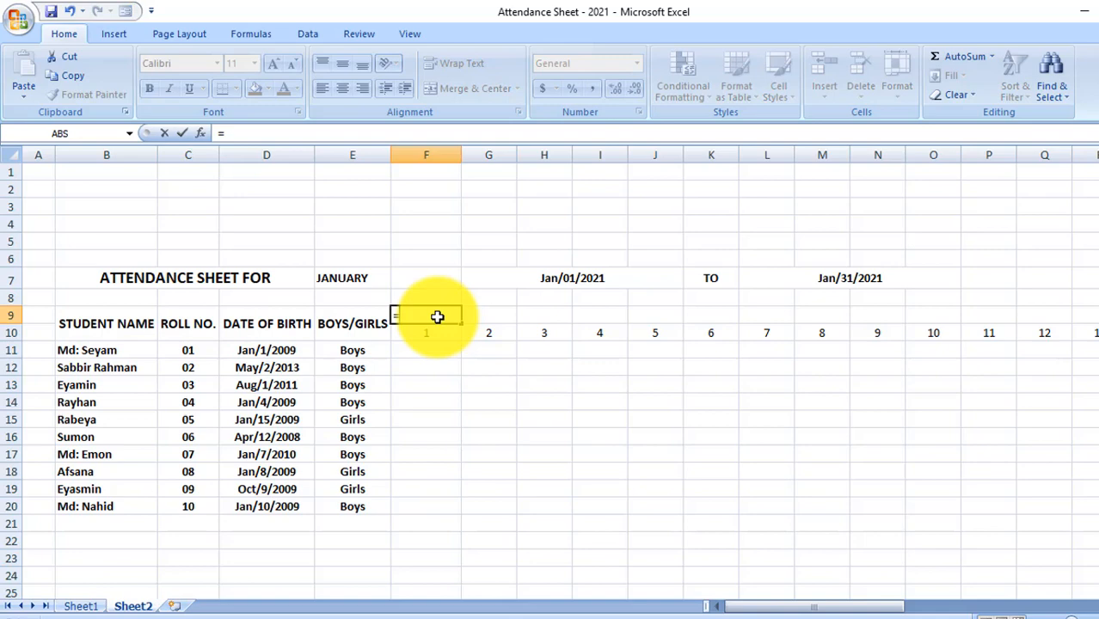
{"action": "type", "text": "te"}
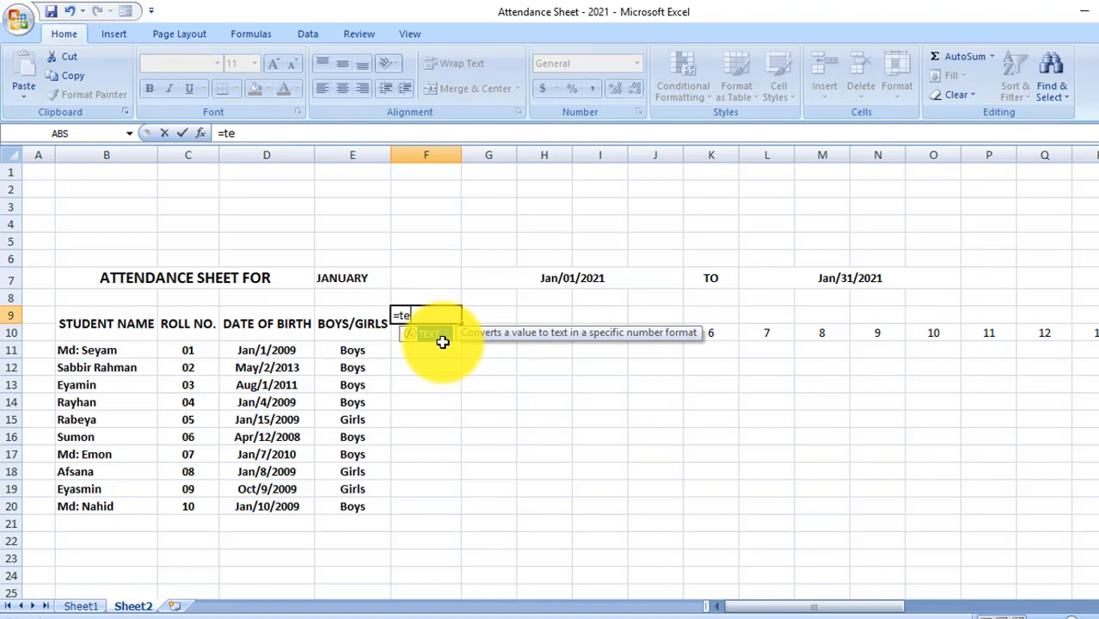
{"action": "double_click", "coordinate": [441, 336]}
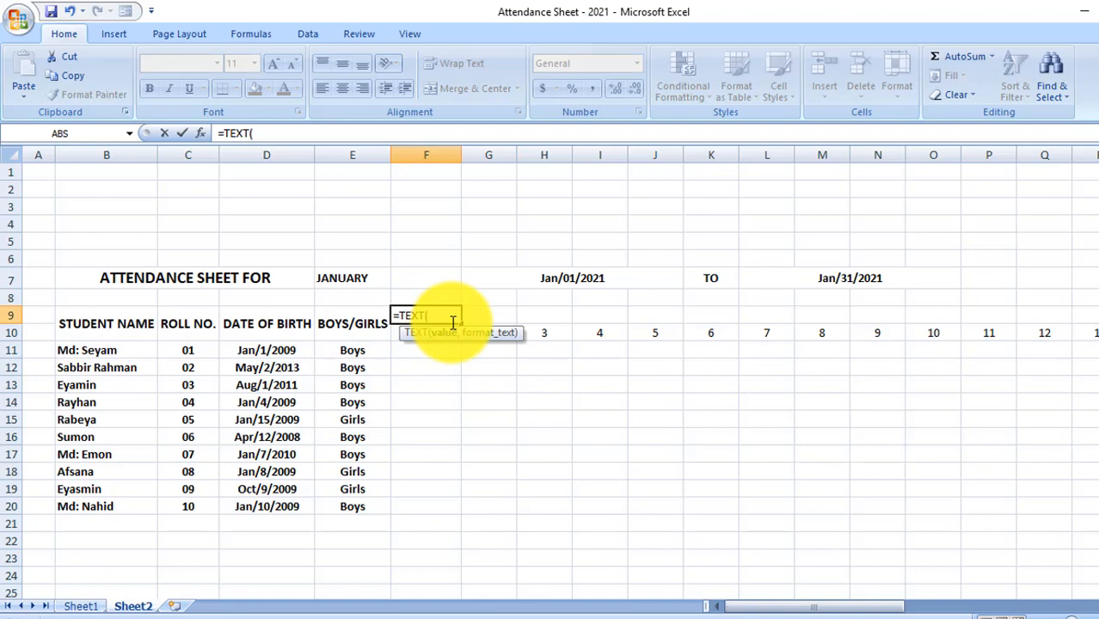
{"action": "left_click_drag", "start_coordinate": [466, 335], "coordinate": [551, 359]}
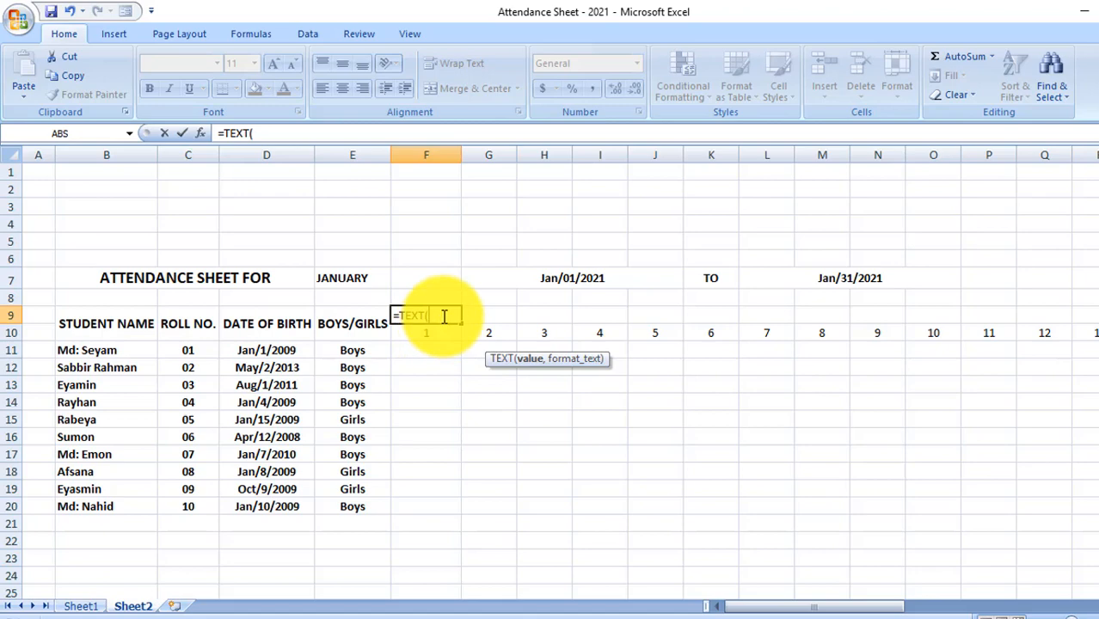
{"action": "left_click", "coordinate": [425, 334]}
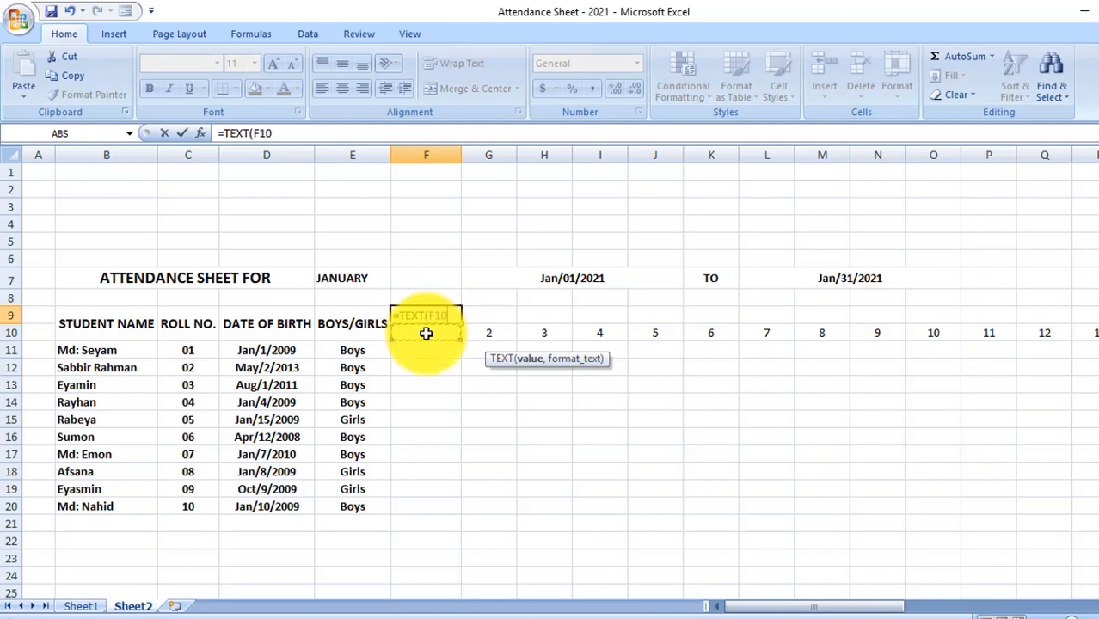
{"action": "type", "text": ",\"ddd"}
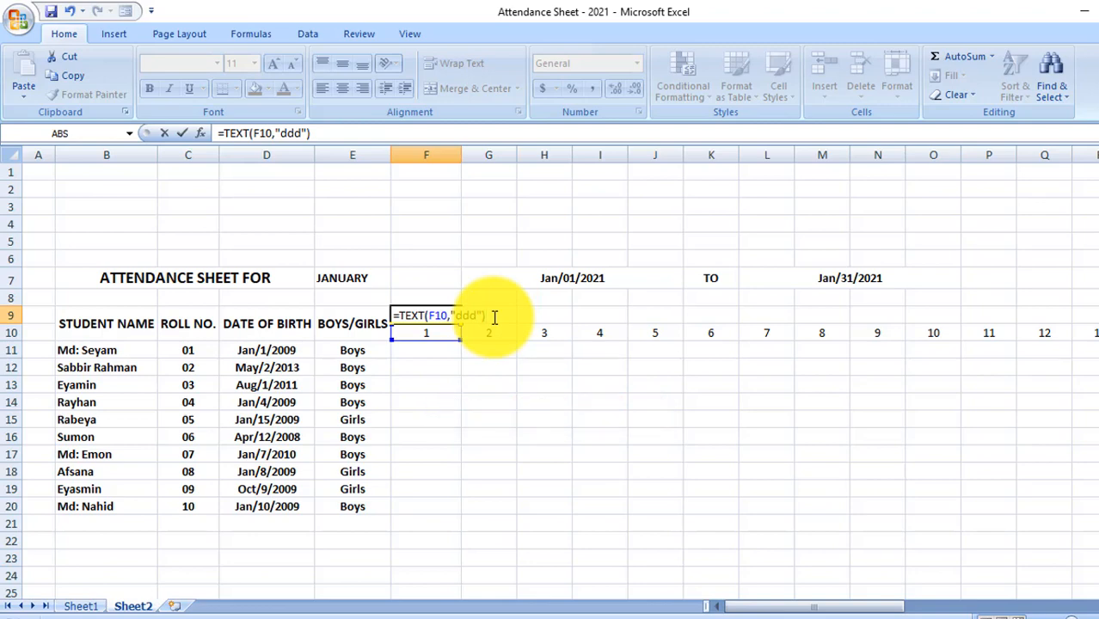
{"action": "key", "text": "Return"}
{"action": "left_click", "coordinate": [451, 365]}
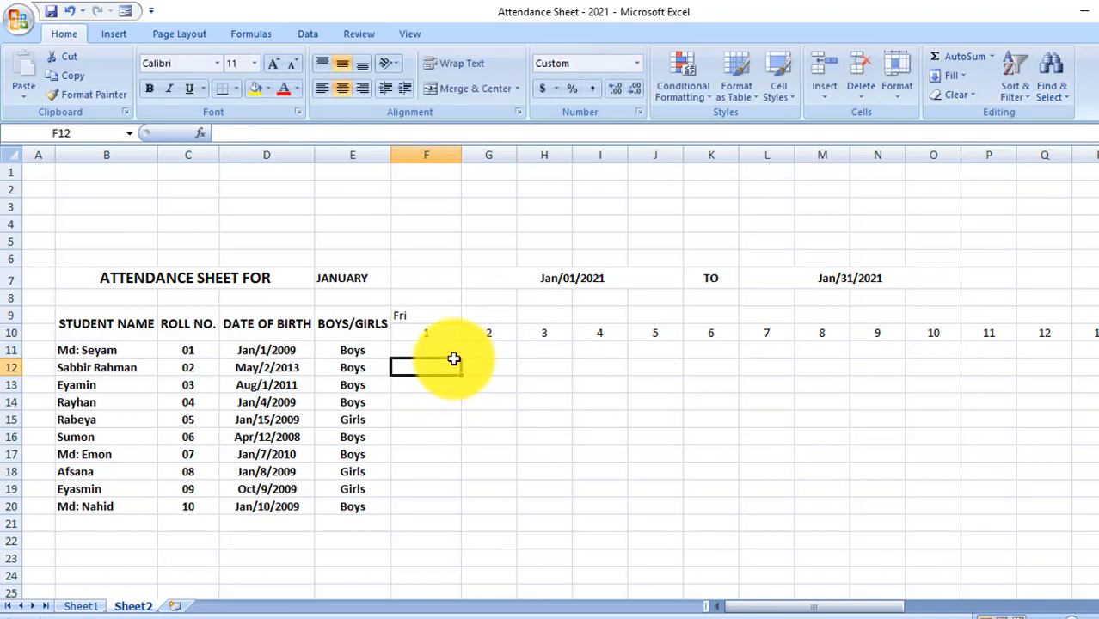
- Fill the weekday formula from F9 across row 9 through AJ9, above the day number headings
{"action": "left_click", "coordinate": [441, 320]}
{"action": "left_click", "coordinate": [434, 332]}
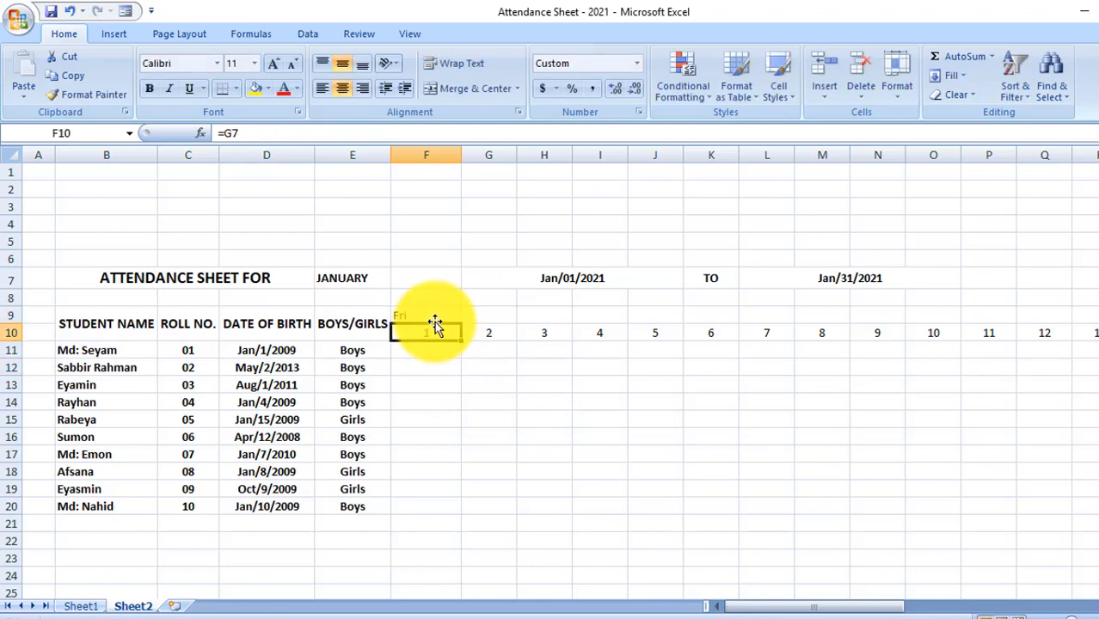
{"action": "left_click", "coordinate": [438, 318]}
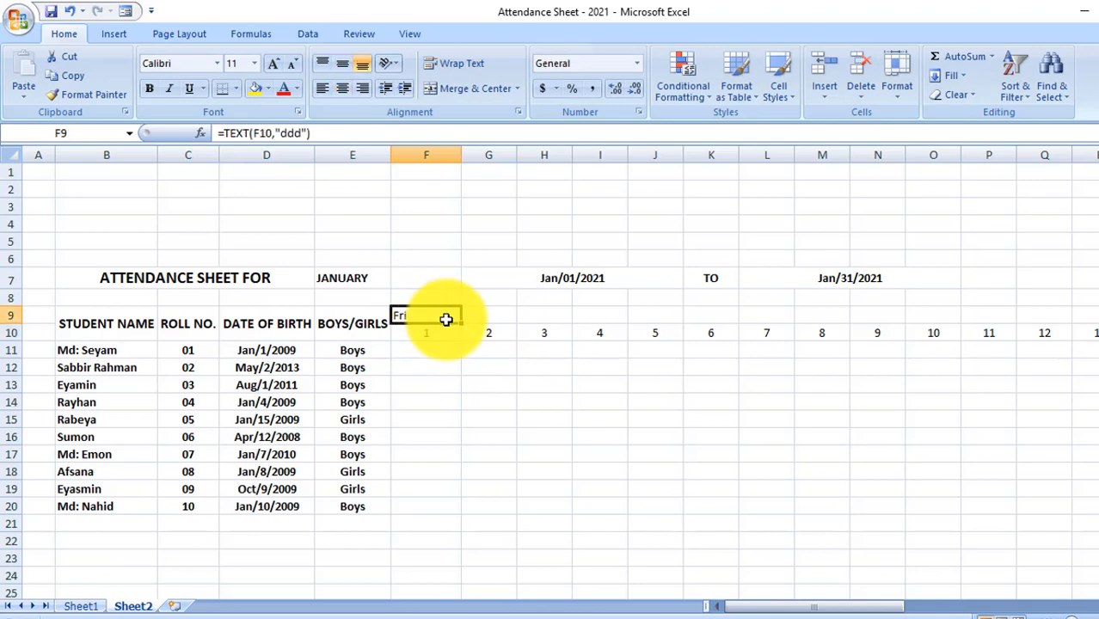
{"action": "left_click_drag", "start_coordinate": [464, 323], "coordinate": [1057, 320]}
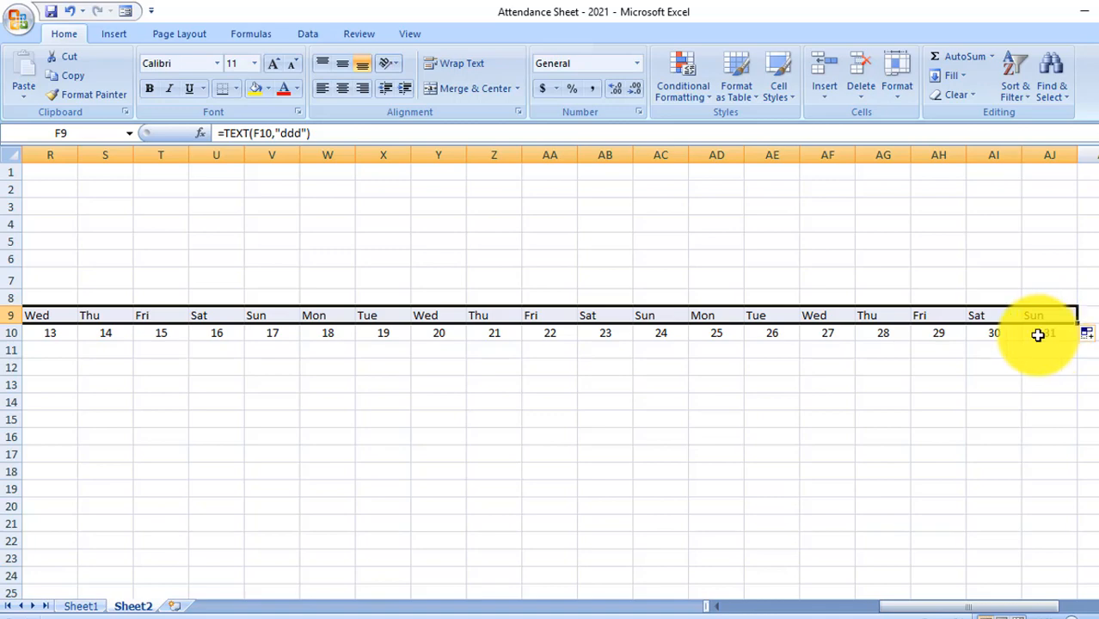
- Align the weekday headings in F9:AJ9 to the middle vertically and center them horizontally
{"action": "left_click", "coordinate": [345, 65]}
{"action": "left_click", "coordinate": [340, 89]}
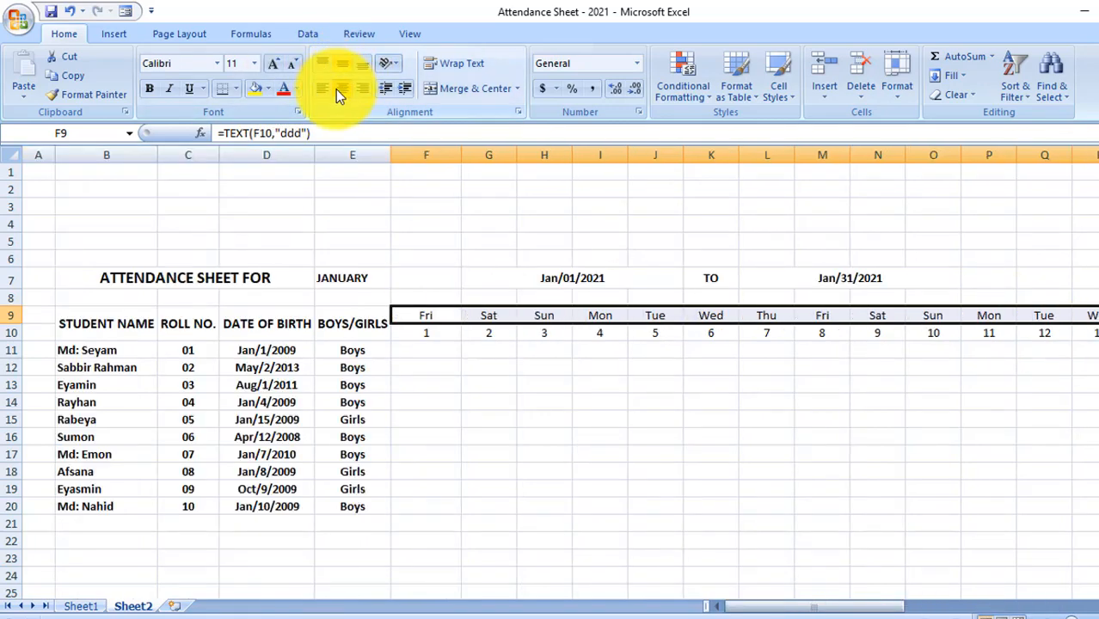
{"action": "left_click", "coordinate": [490, 348]}
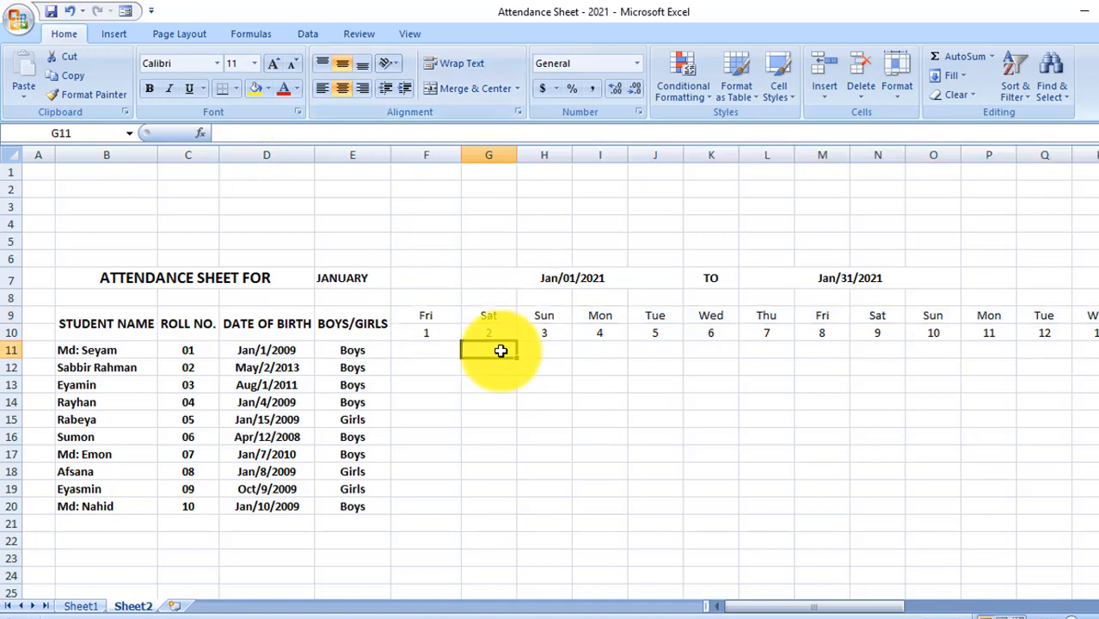
- Examine the formulas behind the weekday and day number headings in the first columns of rows 9 and 10
{"action": "left_click", "coordinate": [434, 316]}
{"action": "left_click", "coordinate": [434, 335]}
{"action": "left_click", "coordinate": [512, 314]}
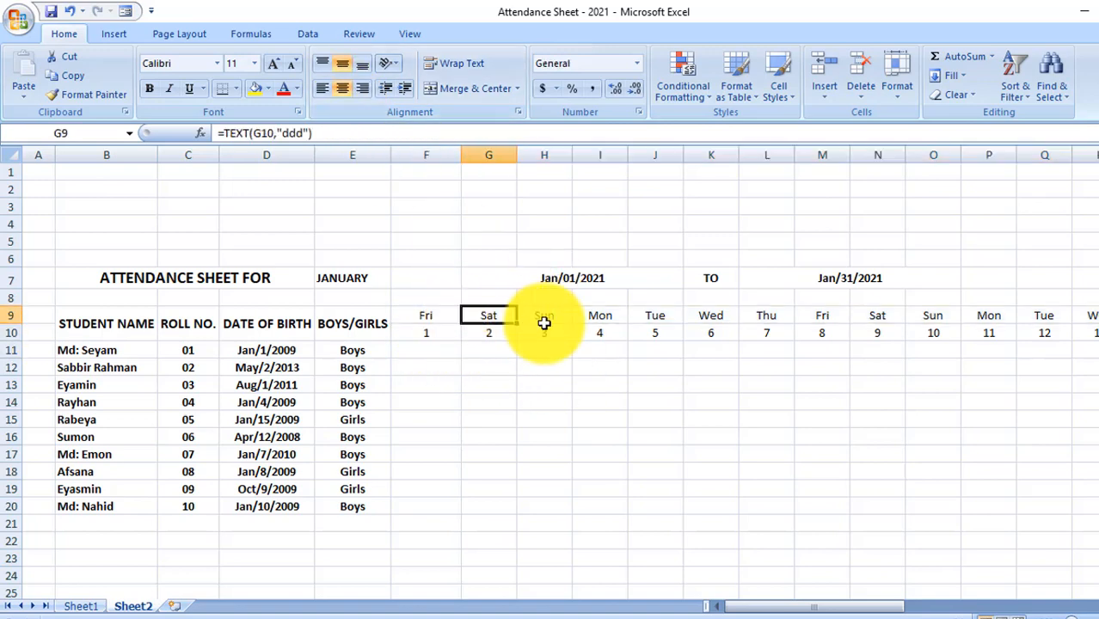
{"action": "left_click", "coordinate": [541, 318]}
{"action": "left_click", "coordinate": [486, 334]}
{"action": "left_click", "coordinate": [429, 332]}
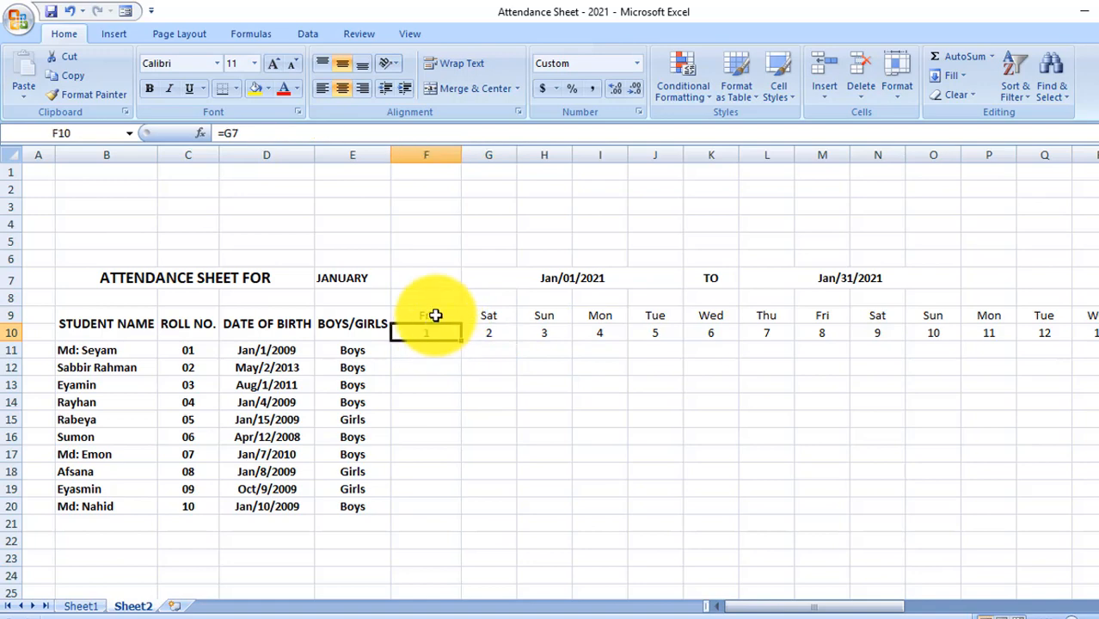
{"action": "left_click", "coordinate": [435, 316]}
{"action": "left_click", "coordinate": [486, 369]}
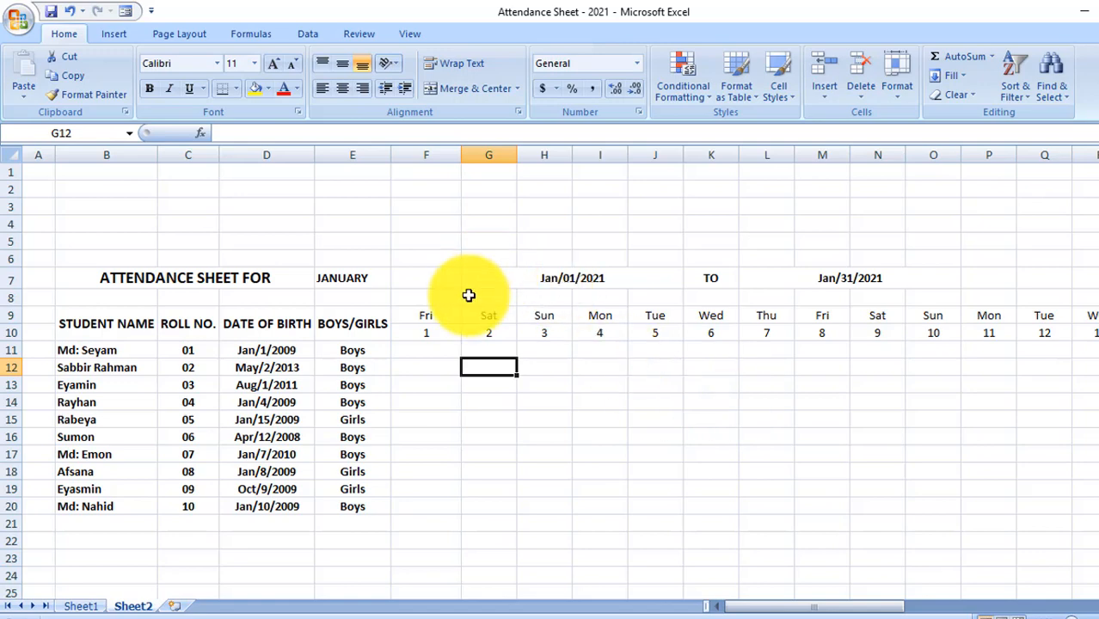
- Set the month in E7 to Feb and check the dates and day headings across the sheet
{"action": "left_click", "coordinate": [350, 278]}
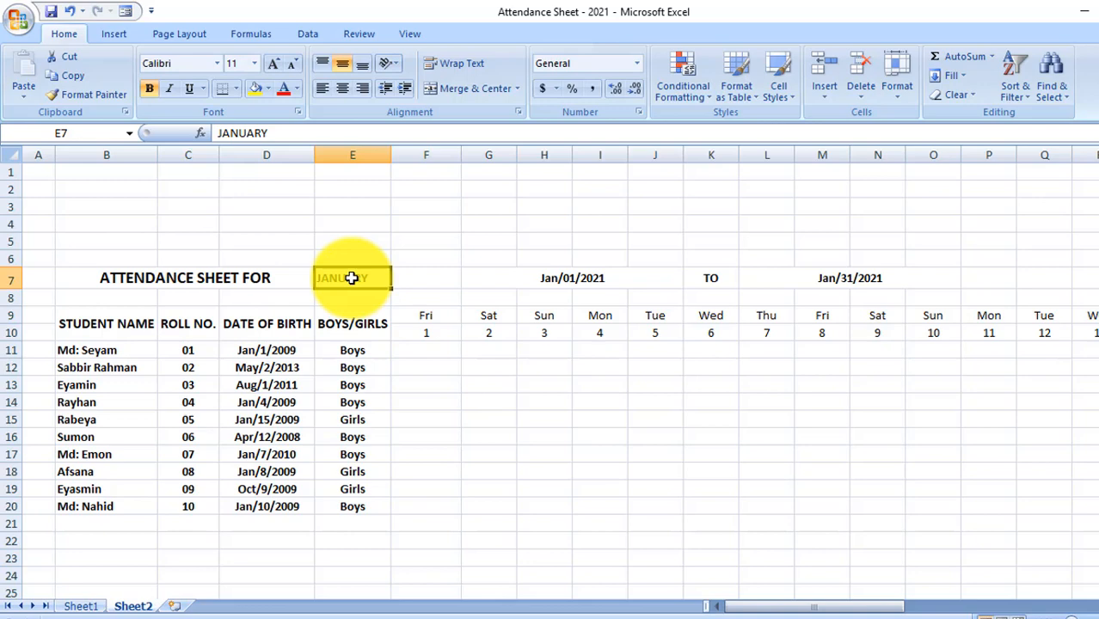
{"action": "type", "text": "FEb"}
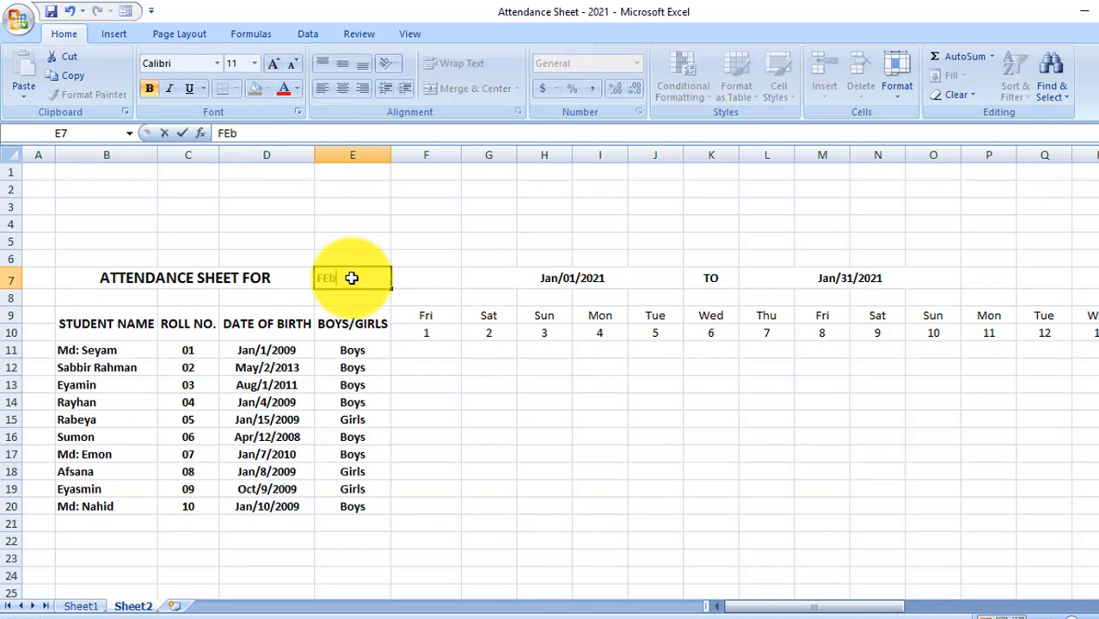
{"action": "left_click", "coordinate": [433, 368]}
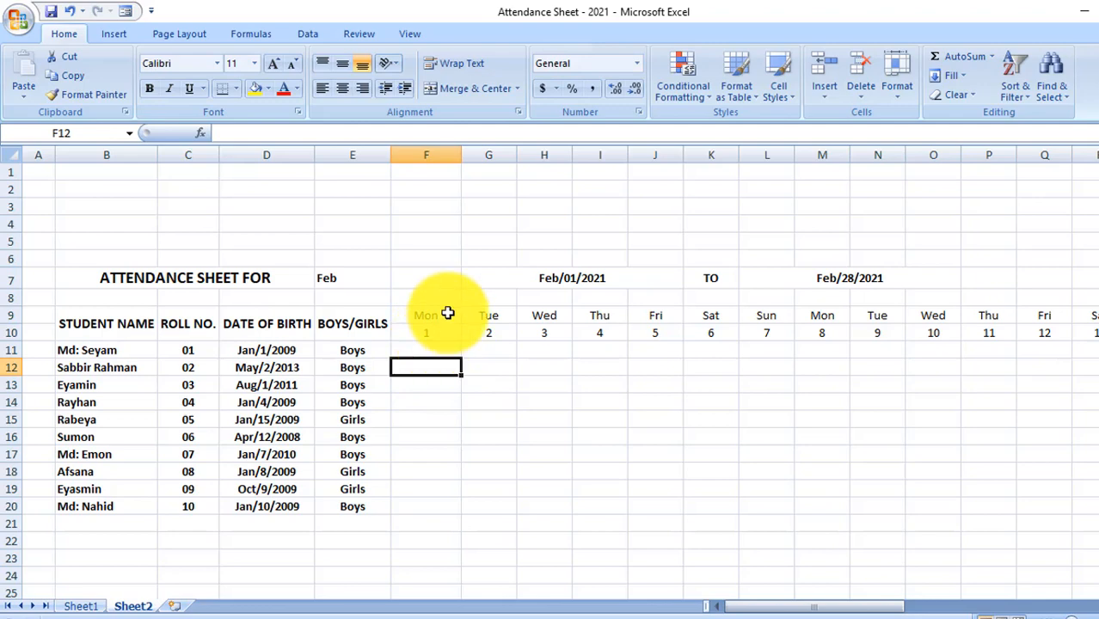
{"action": "left_click_drag", "start_coordinate": [762, 608], "coordinate": [889, 608]}
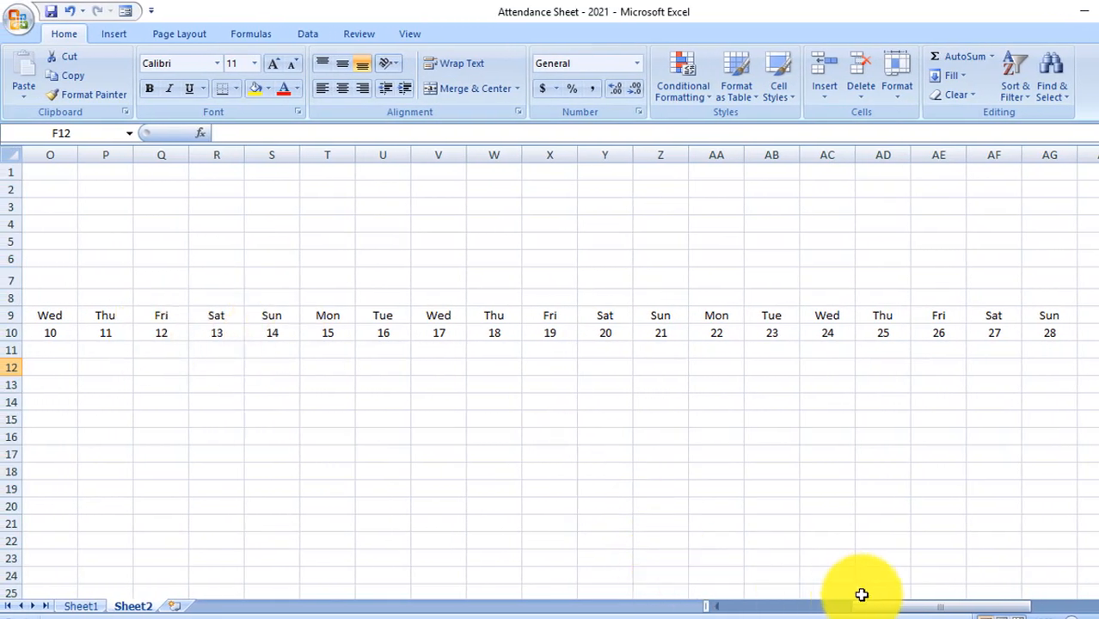
{"action": "left_click_drag", "start_coordinate": [904, 609], "coordinate": [774, 597]}
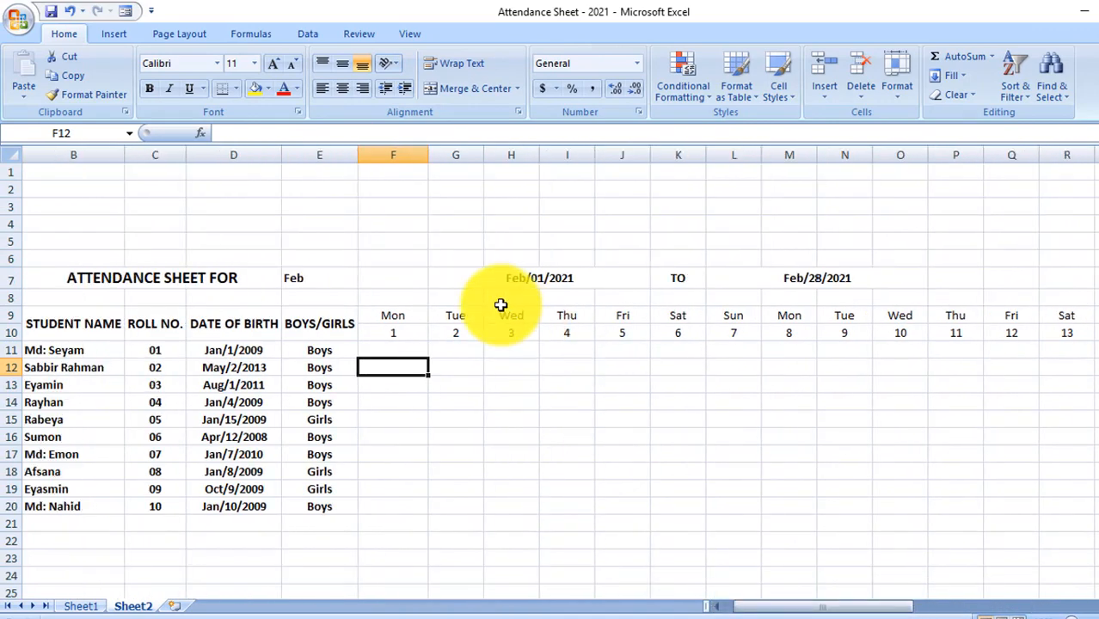
- Set the month in E7 to MAR to test the formula-driven dates and headings
{"action": "double_click", "coordinate": [312, 278]}
{"action": "left_click_drag", "start_coordinate": [312, 278], "coordinate": [282, 278]}
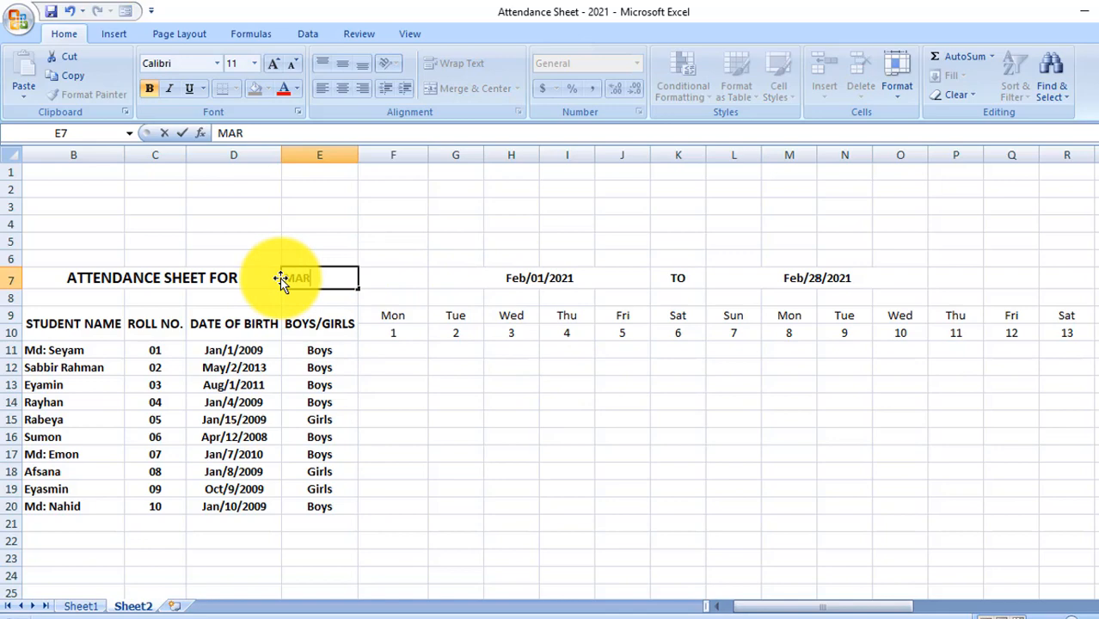
{"action": "left_click", "coordinate": [388, 384]}
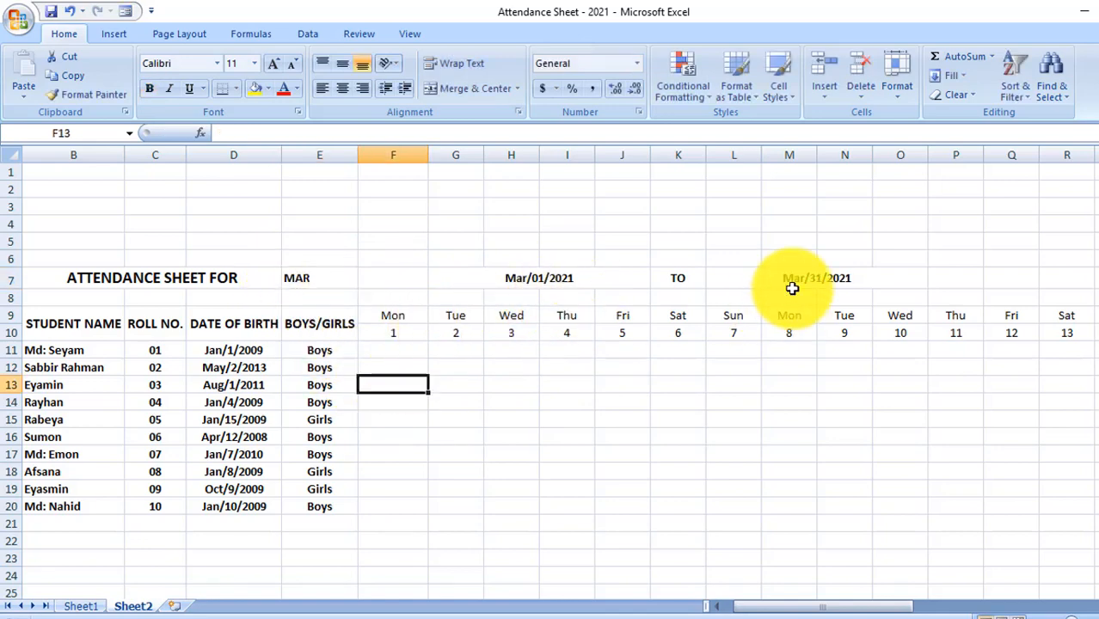
- Set the month in E7 back to JANUARY
{"action": "left_click", "coordinate": [311, 280]}
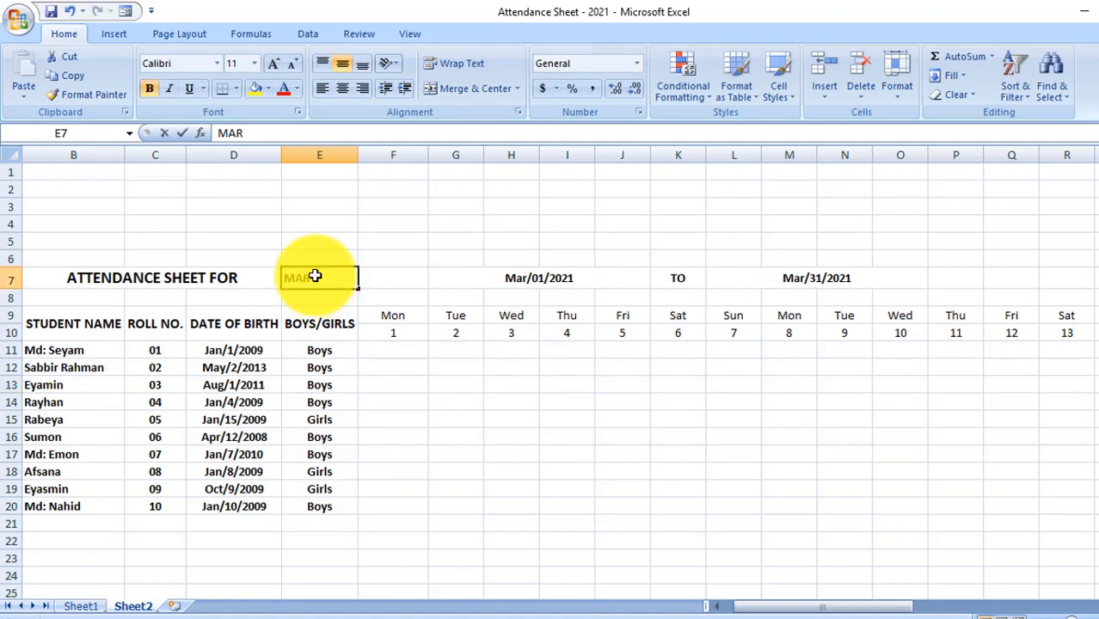
{"action": "double_click", "coordinate": [315, 276]}
{"action": "left_click_drag", "start_coordinate": [311, 278], "coordinate": [275, 283]}
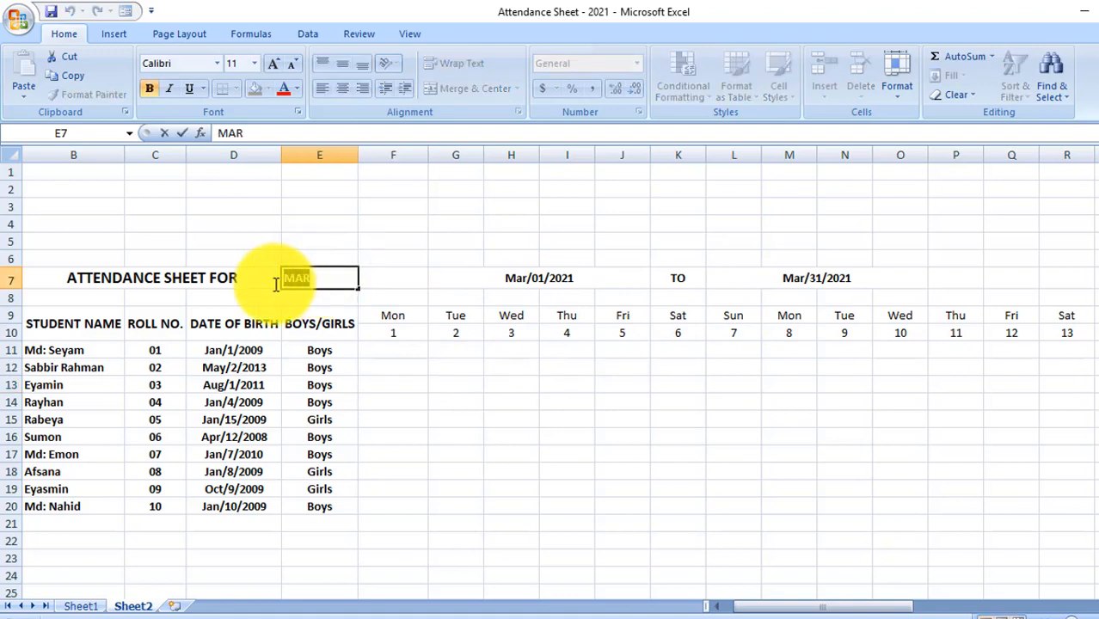
{"action": "type", "text": "JANUARY"}
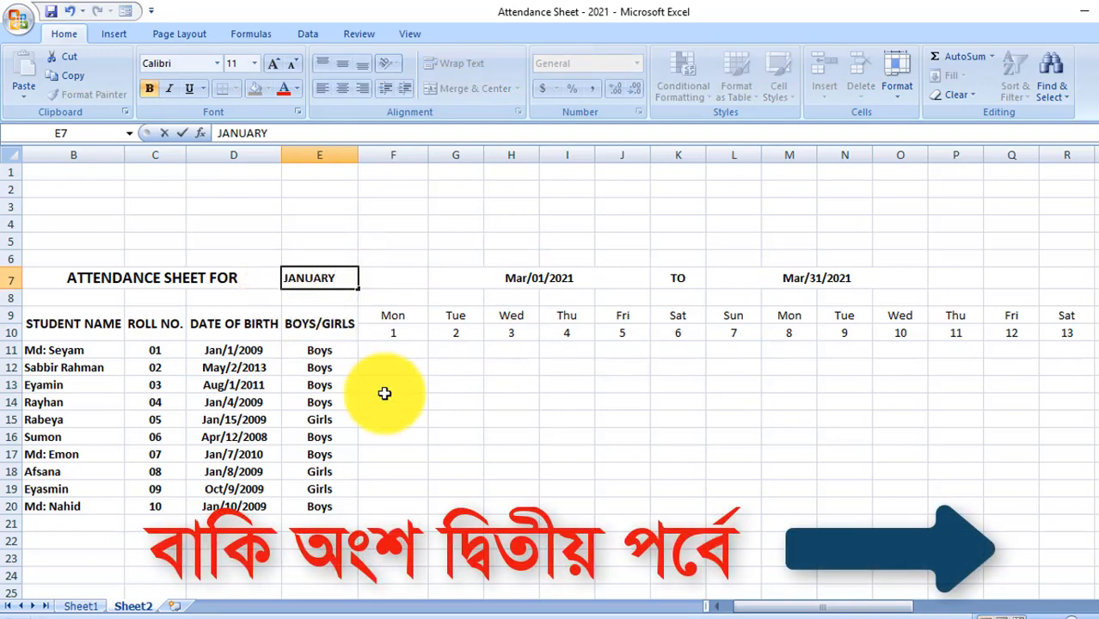
{"action": "left_click", "coordinate": [391, 418]}
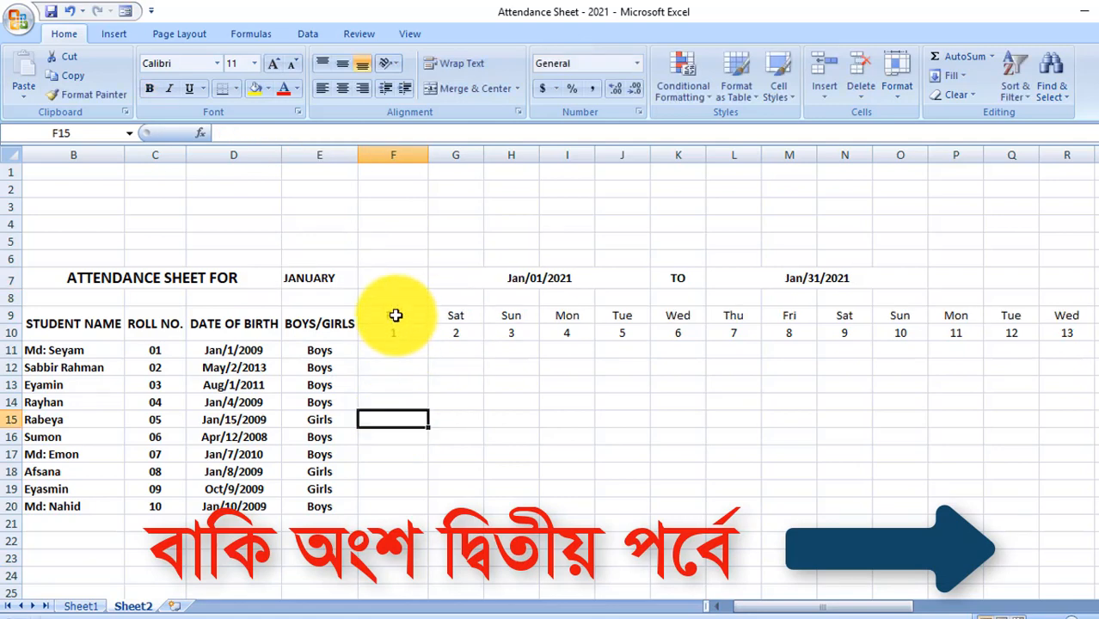